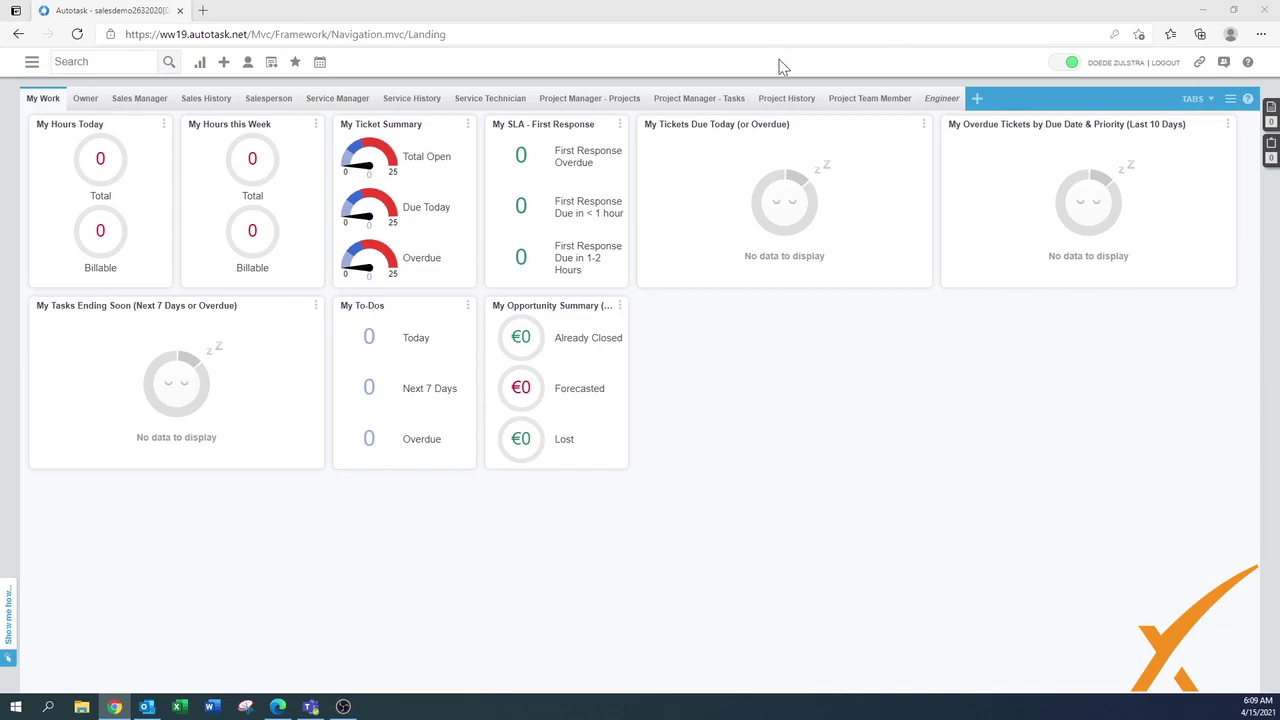
Go to CONTRACTS > Approve & Post to list the 5 labor time entries.
left_click(32, 63)
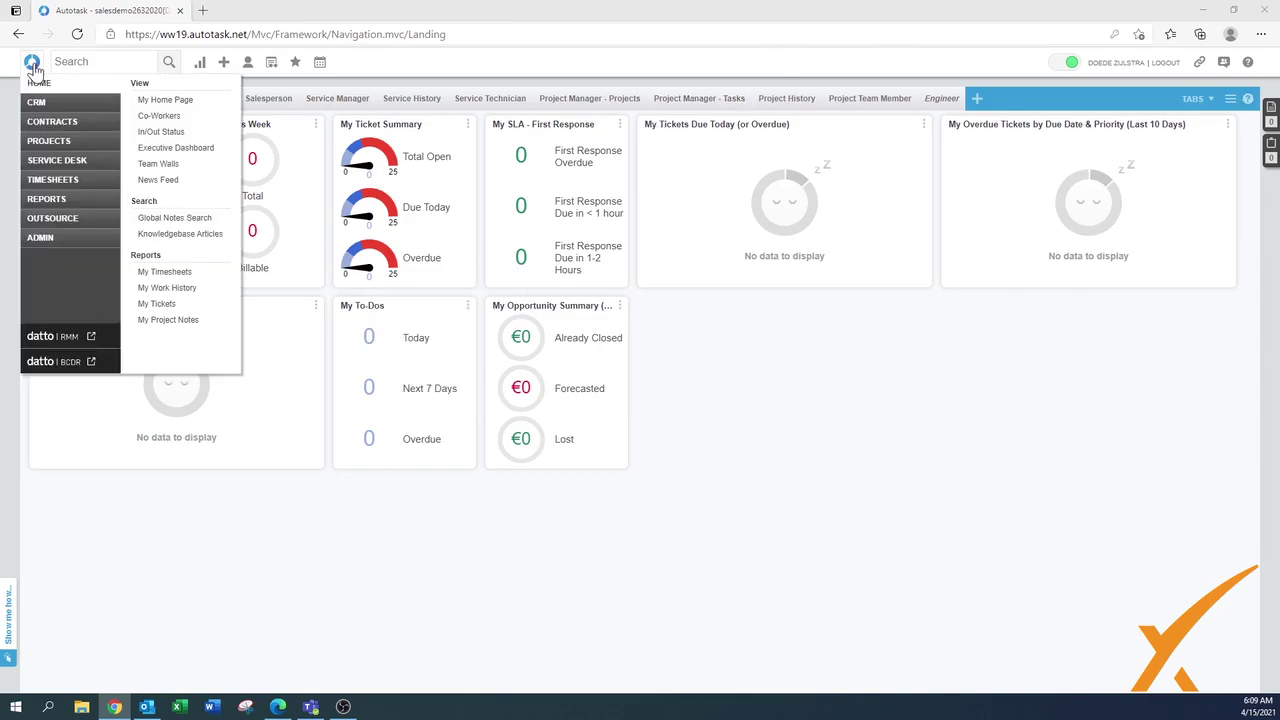
mouse_move(58, 244)
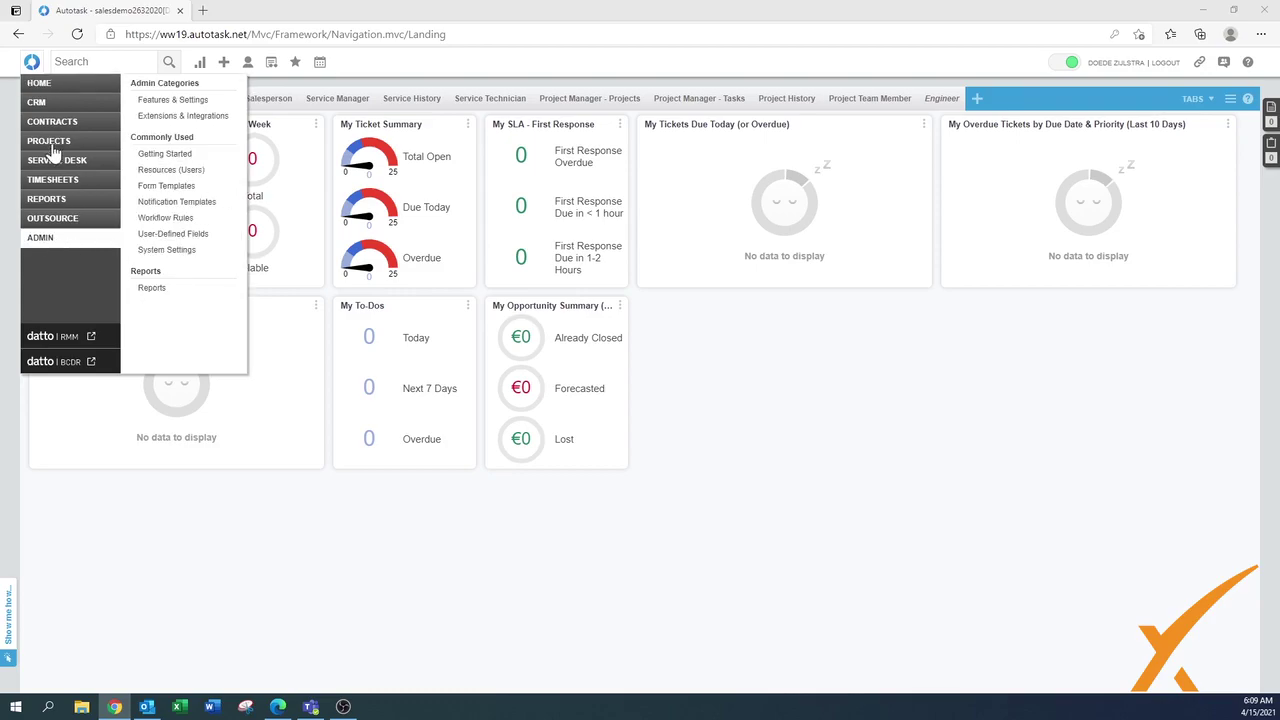
mouse_move(52, 128)
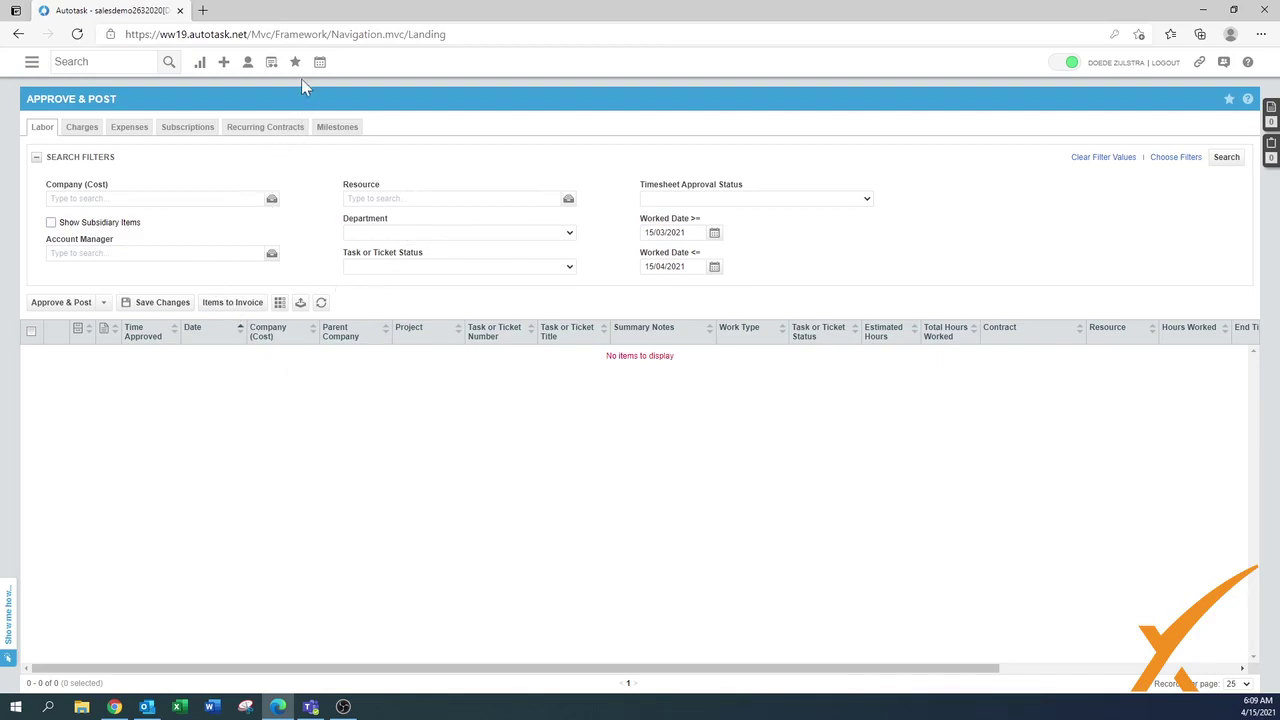
mouse_move(296, 66)
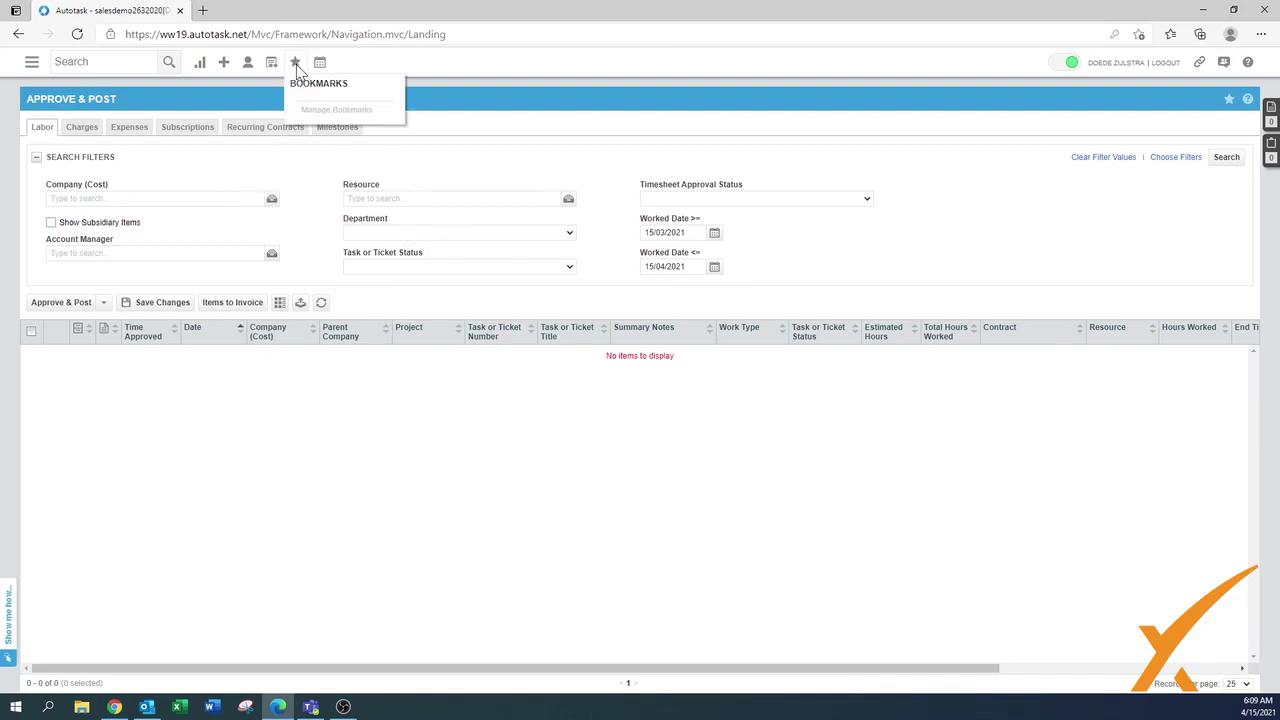
Bookmark the Approve & Post page and run the labor search.
left_click(1230, 101)
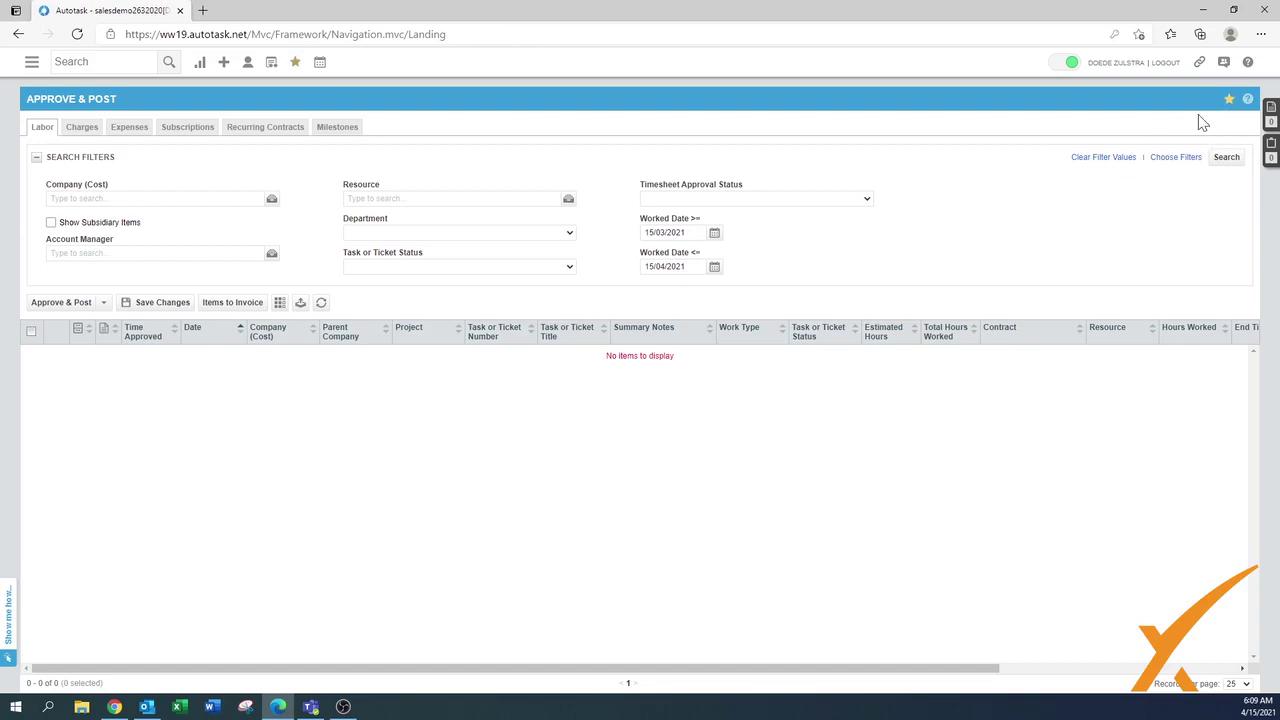
mouse_move(295, 66)
left_click(1227, 157)
Change Worked Date >= to 15/03/2019, search again, and scroll the grid right.
left_click(665, 232)
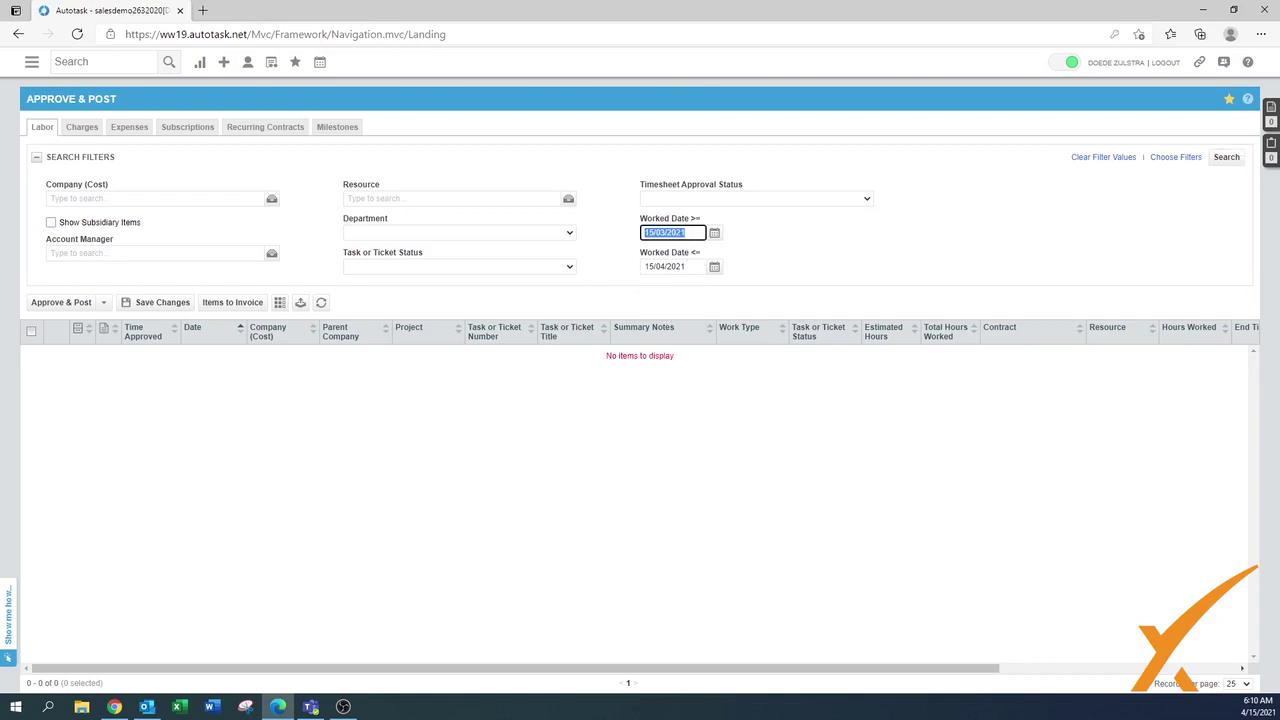
left_click(685, 232)
left_click(1230, 160)
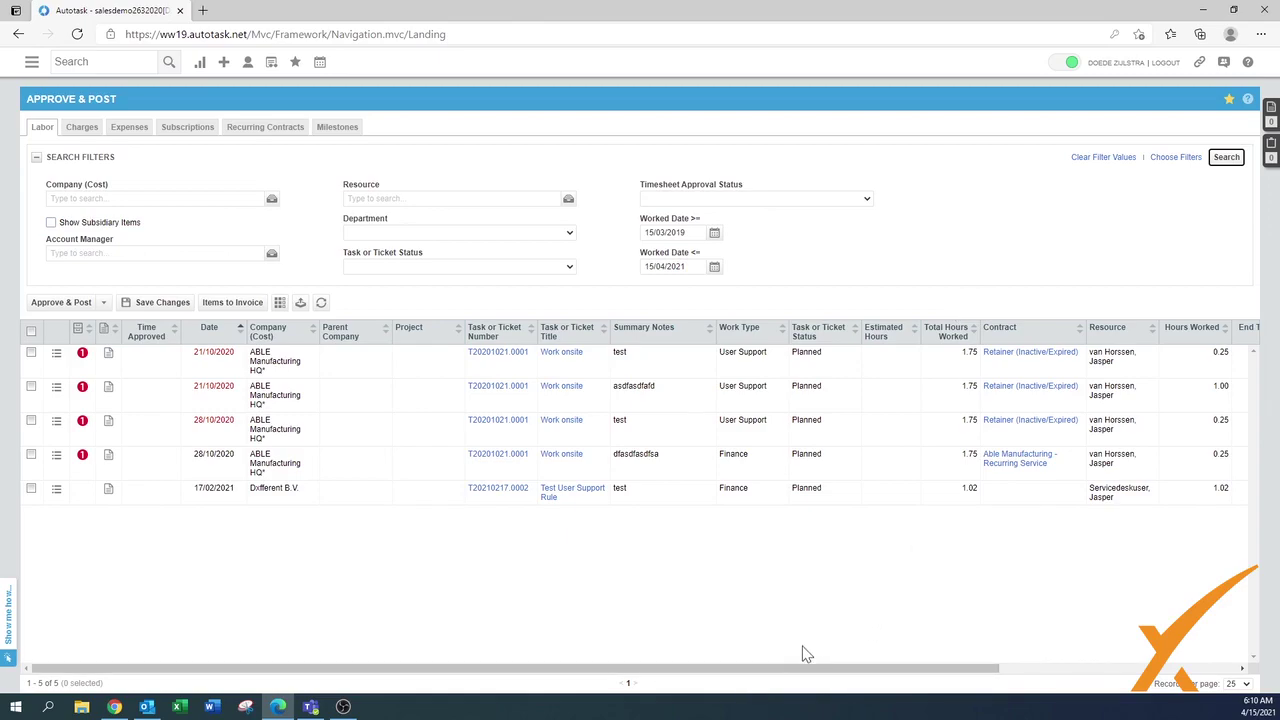
mouse_move(800, 675)
left_mouse_down()
mouse_move(1054, 678)
mouse_move(808, 677)
left_mouse_up()
In the Column Chooser, move Classification and Resource out of the grid's selected columns.
left_click(281, 305)
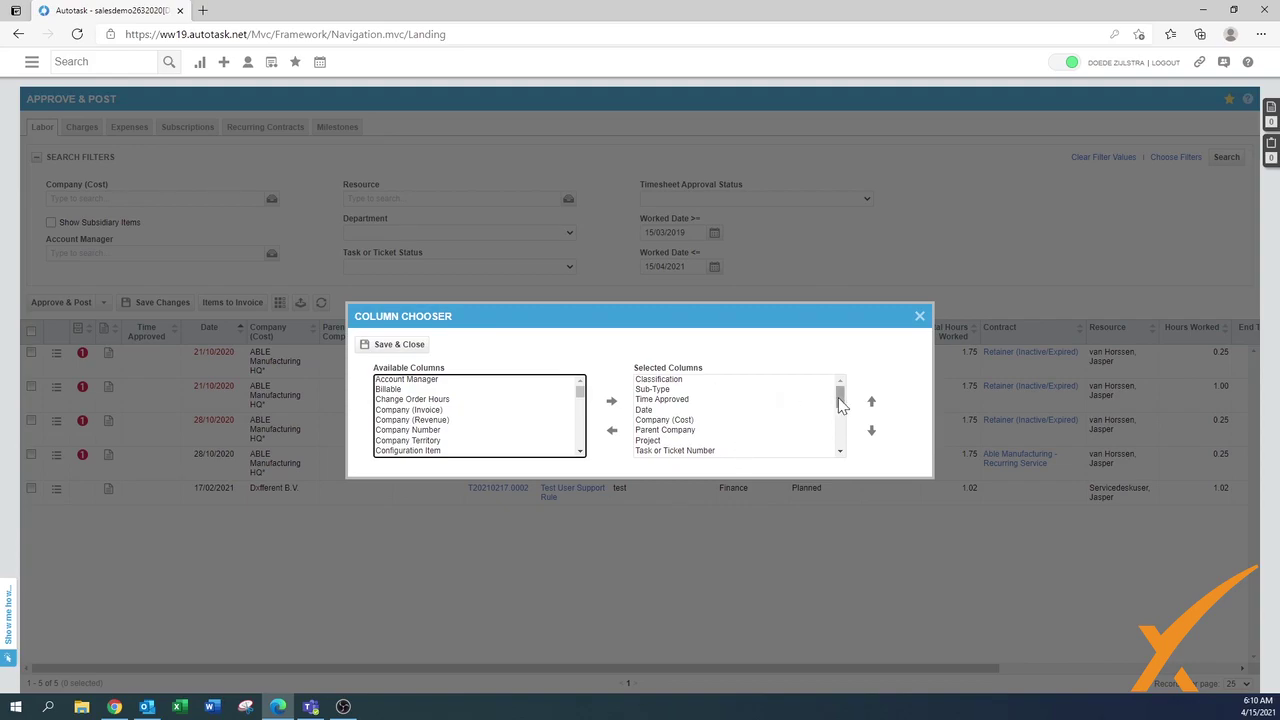
mouse_move(838, 400)
left_mouse_down()
mouse_move(845, 458)
mouse_move(842, 396)
left_mouse_up()
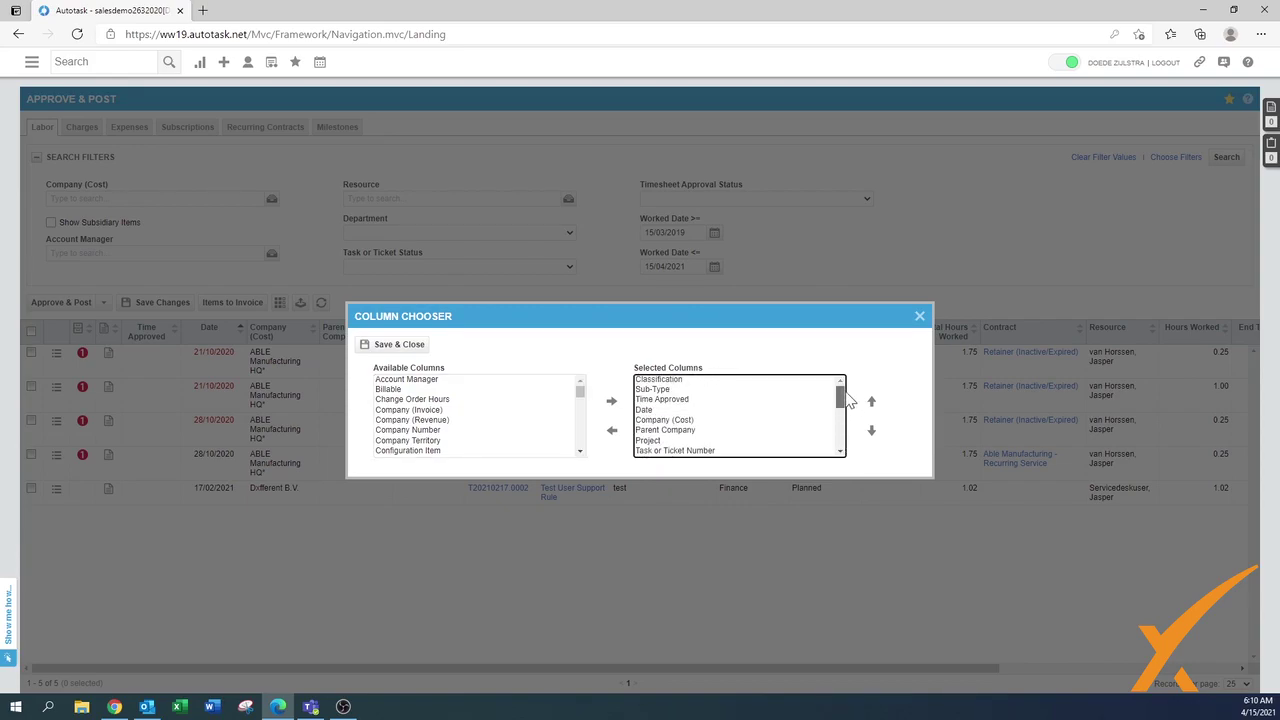
left_click(670, 383)
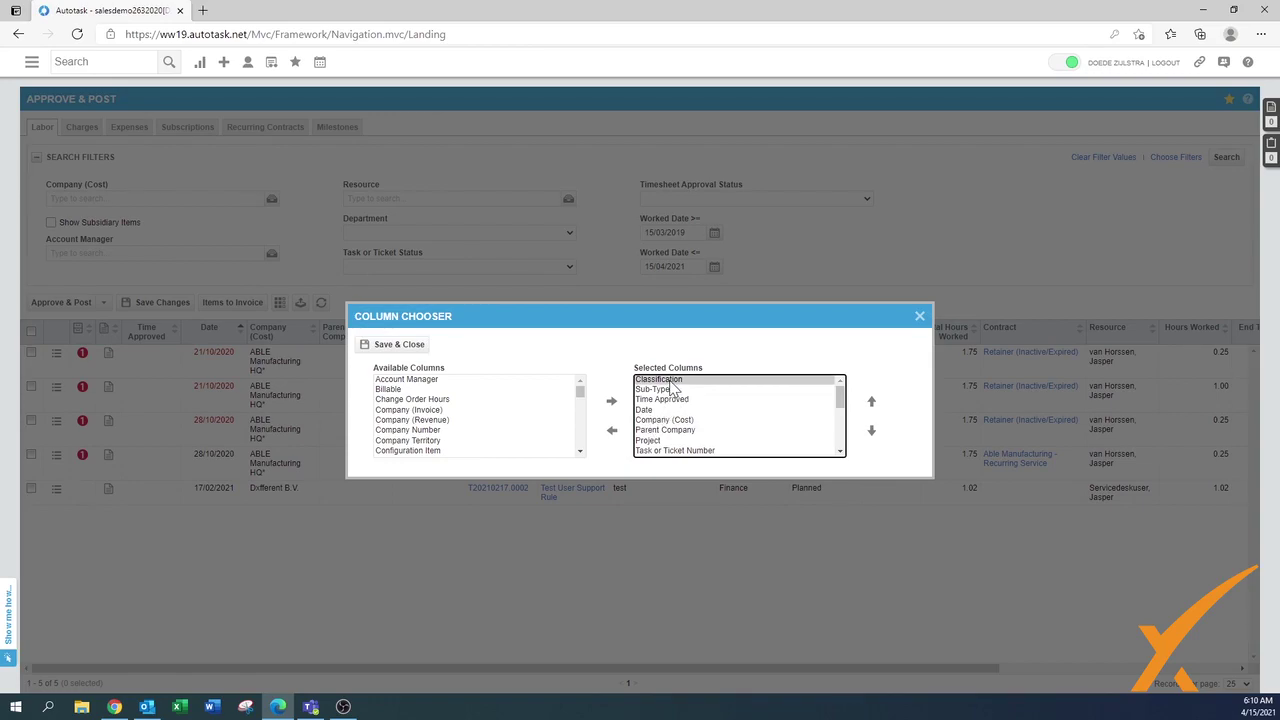
left_click(612, 431)
left_click(677, 390)
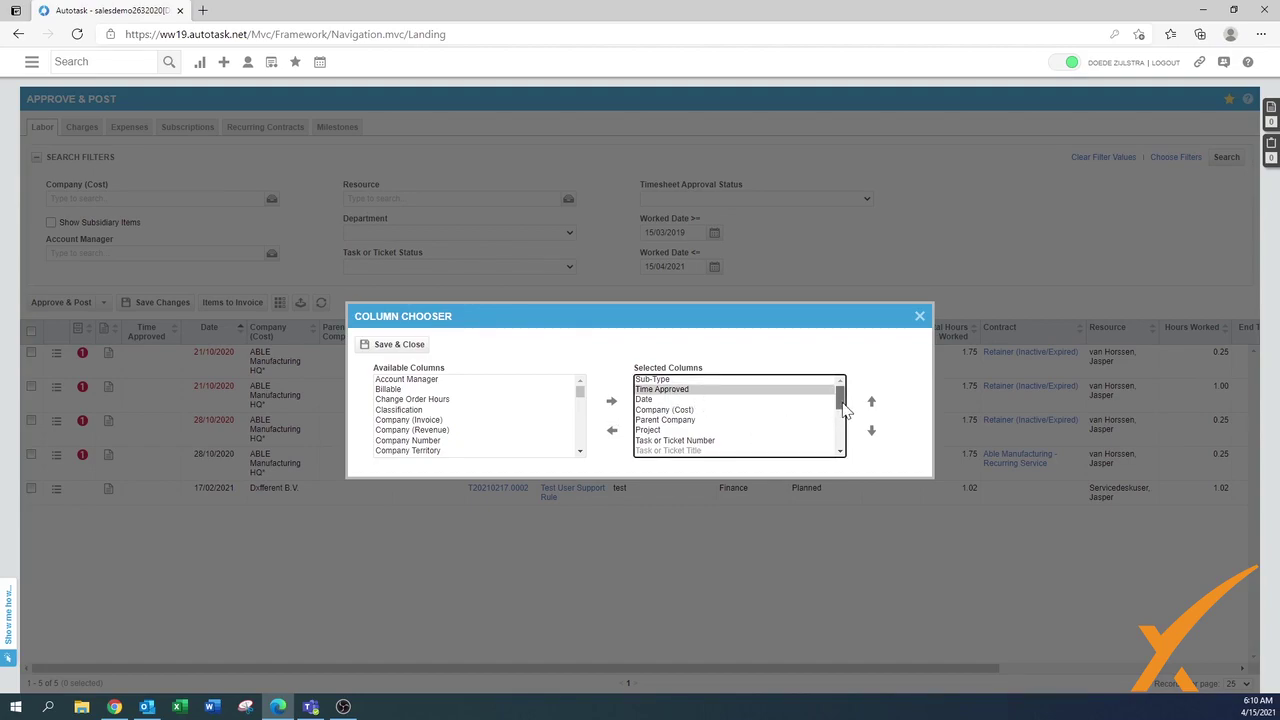
left_click_drag(840, 398, 845, 437)
left_click(660, 425)
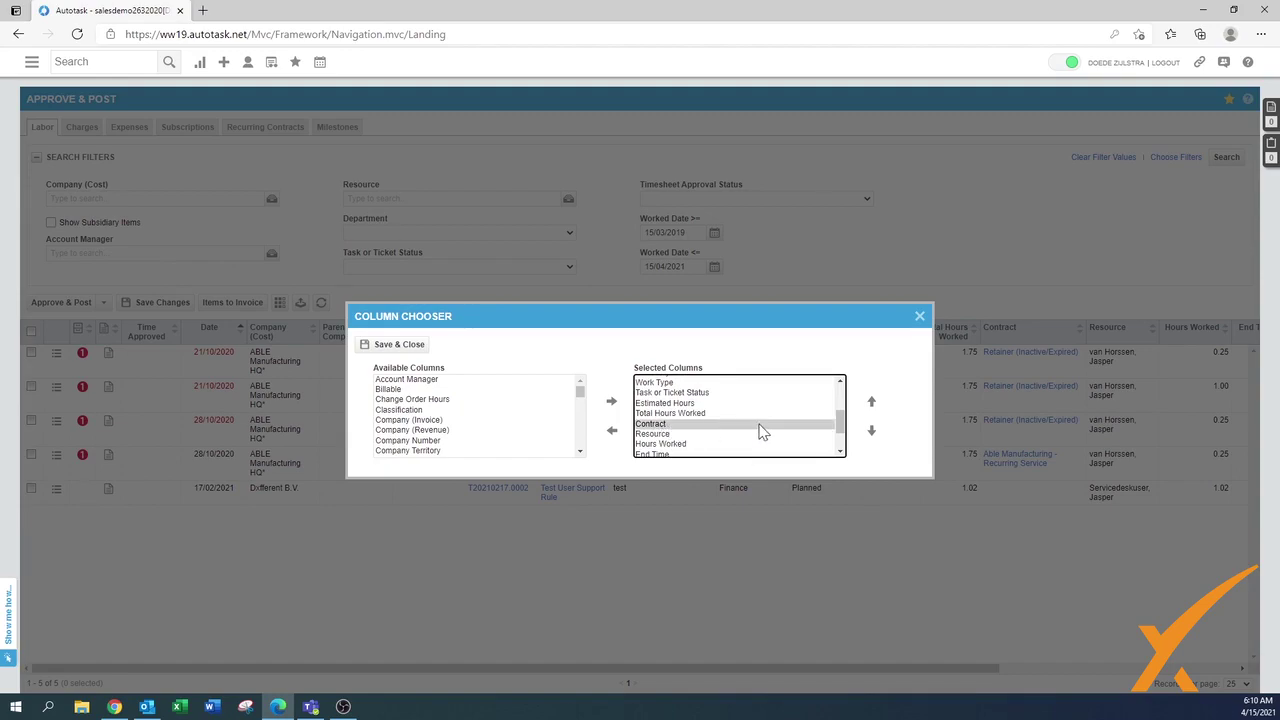
left_click(660, 436)
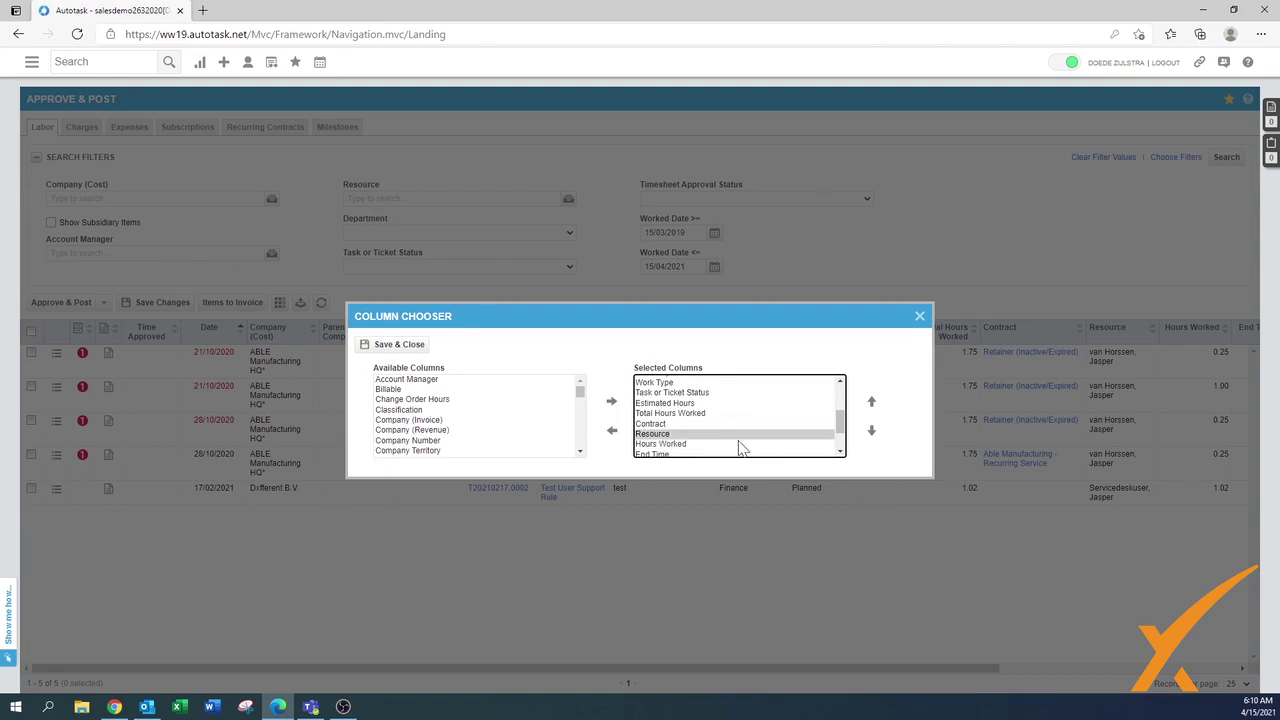
left_click(613, 435)
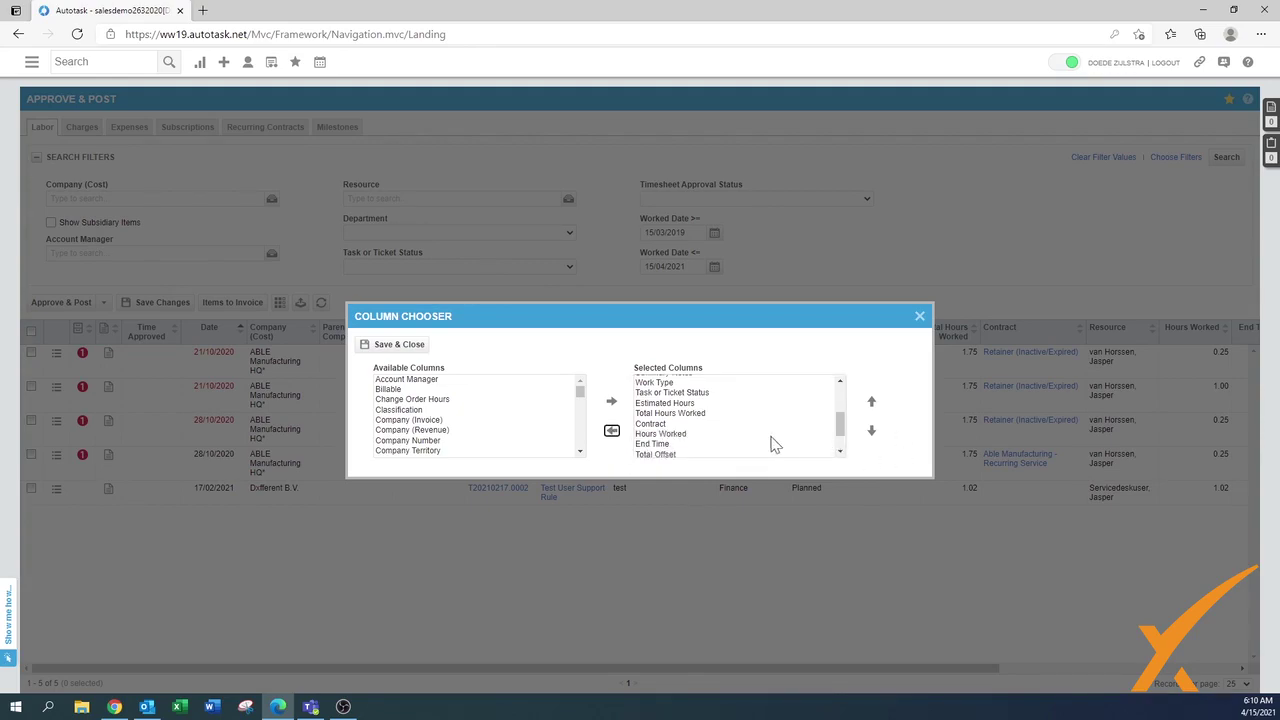
Also remove End Time and Total Offset, then save the column layout.
left_click(651, 445)
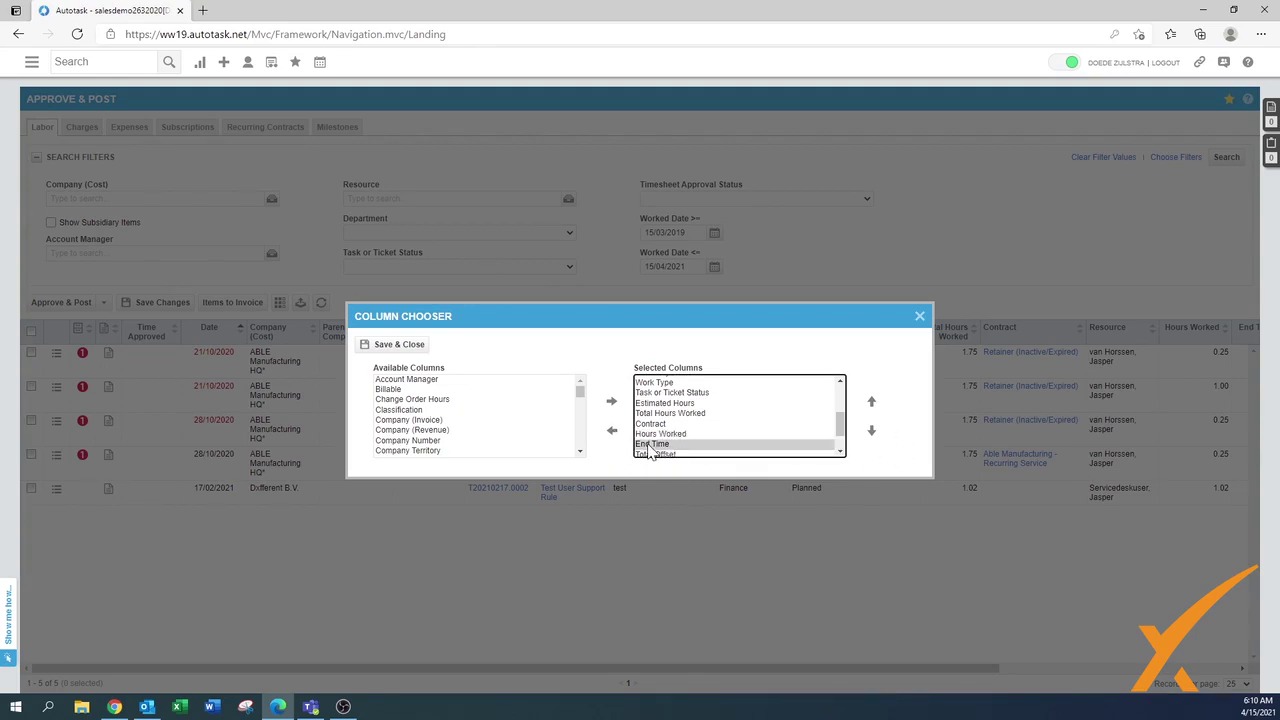
left_click(612, 431)
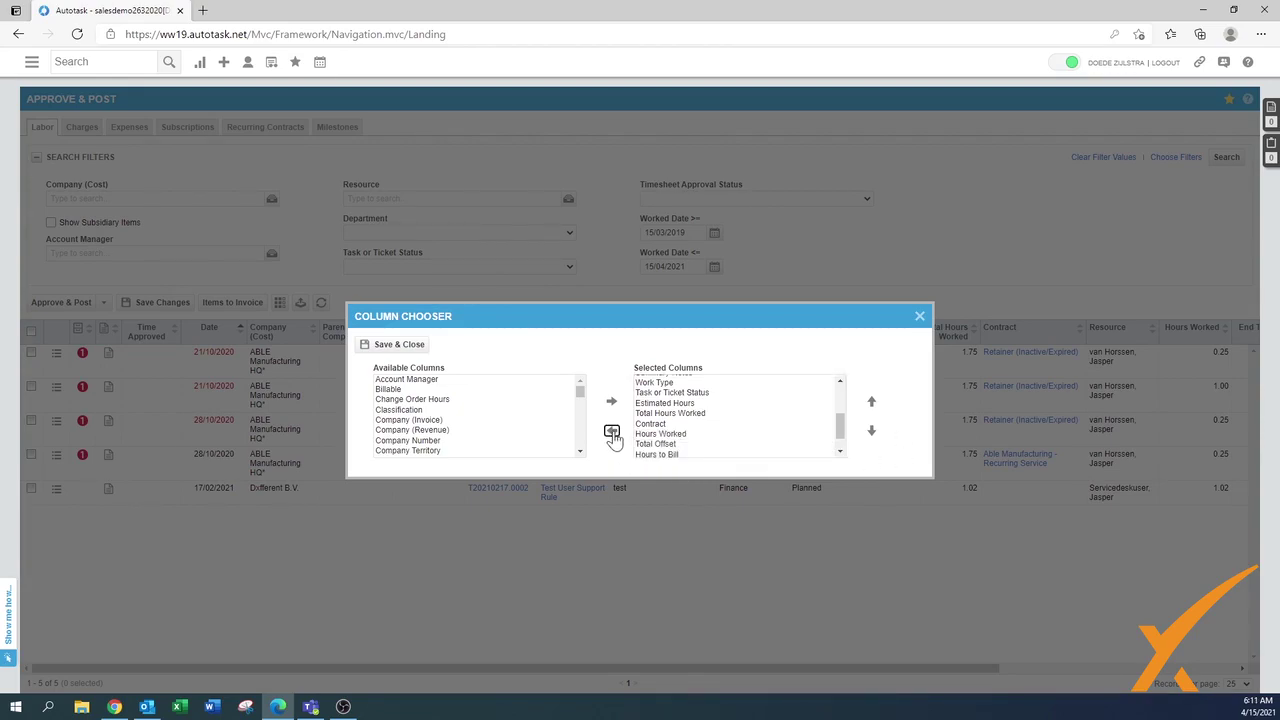
left_click(668, 444)
left_click(613, 435)
scroll(843, 436, "down", 1)
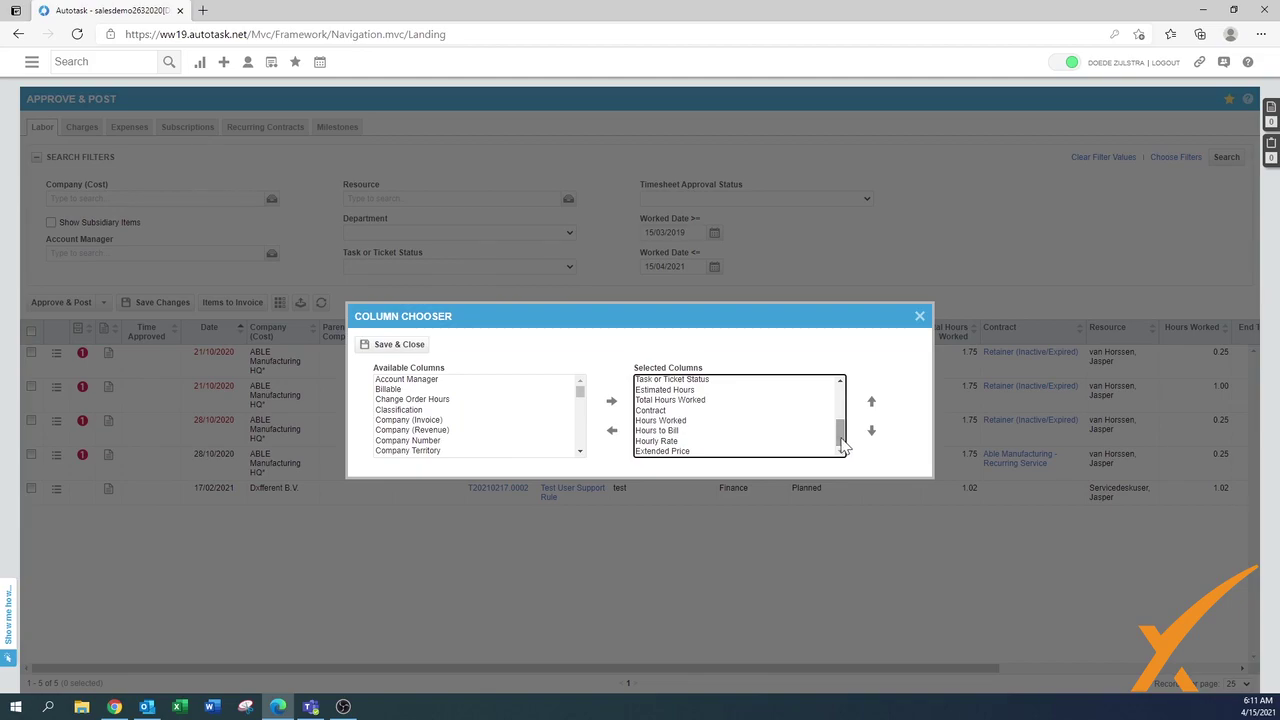
left_click_drag(843, 448, 831, 428)
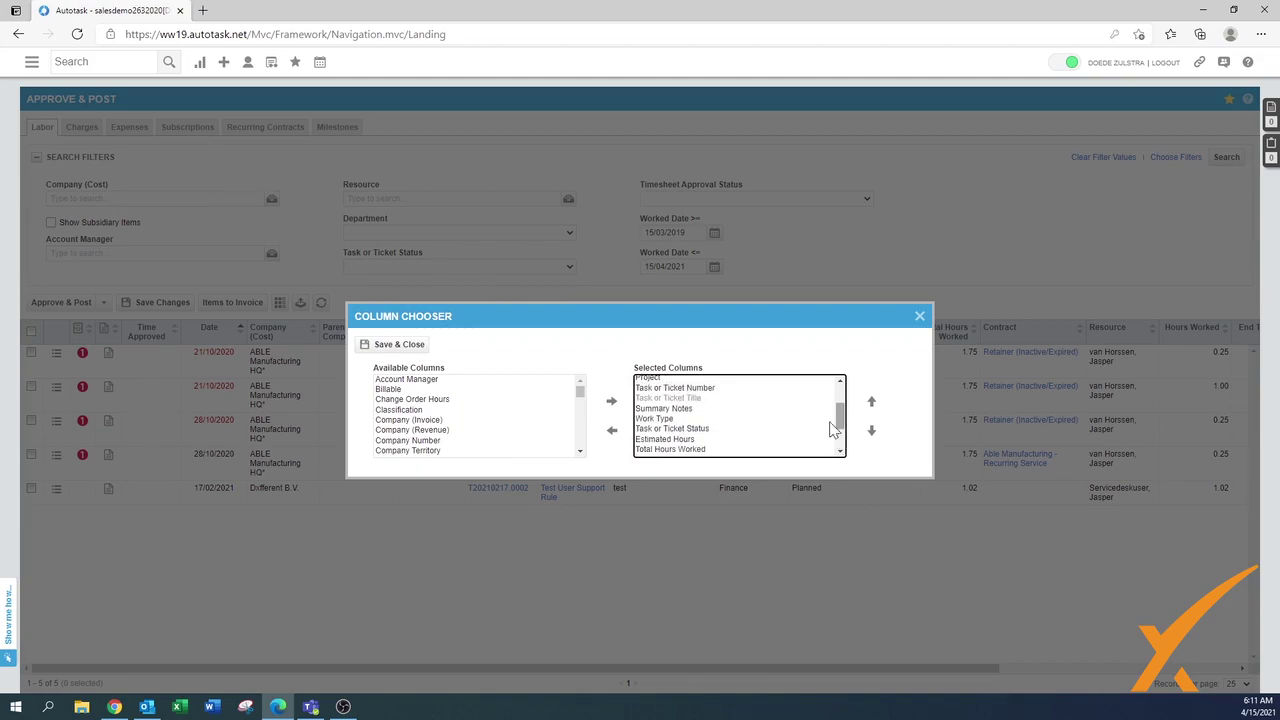
left_click(390, 345)
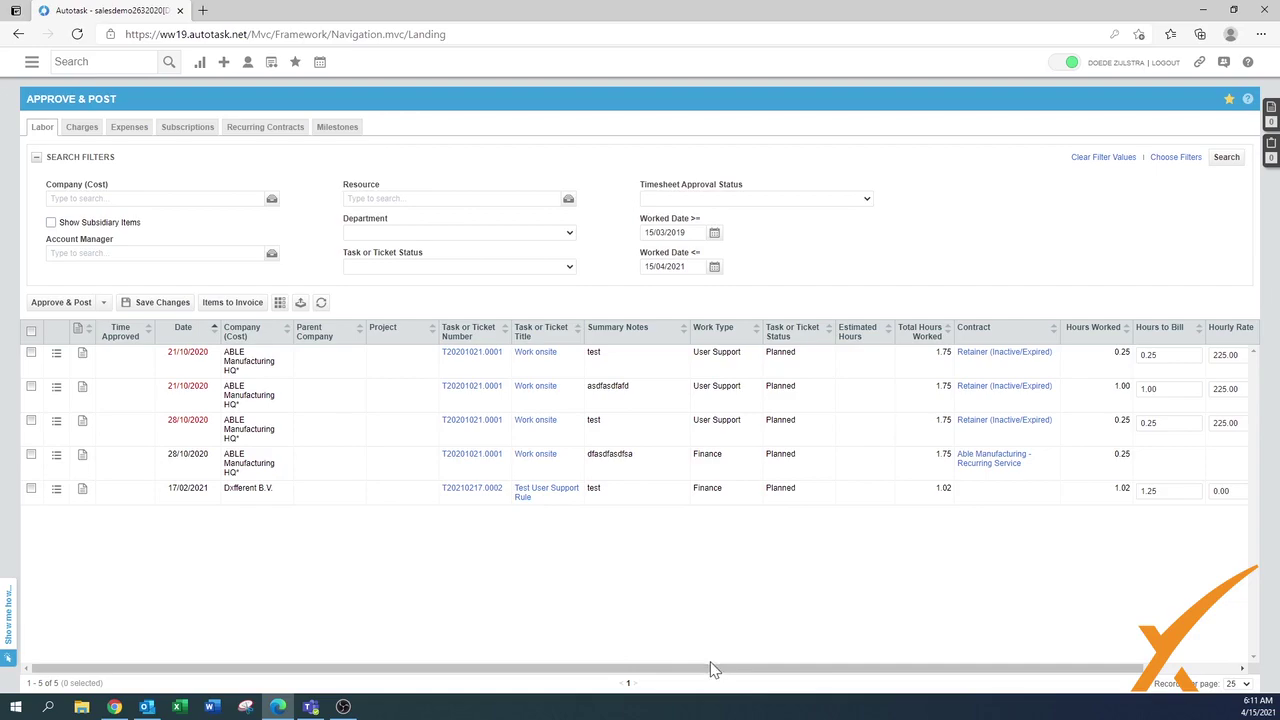
mouse_move(677, 669)
left_mouse_down()
mouse_move(815, 675)
mouse_move(677, 669)
left_mouse_up()
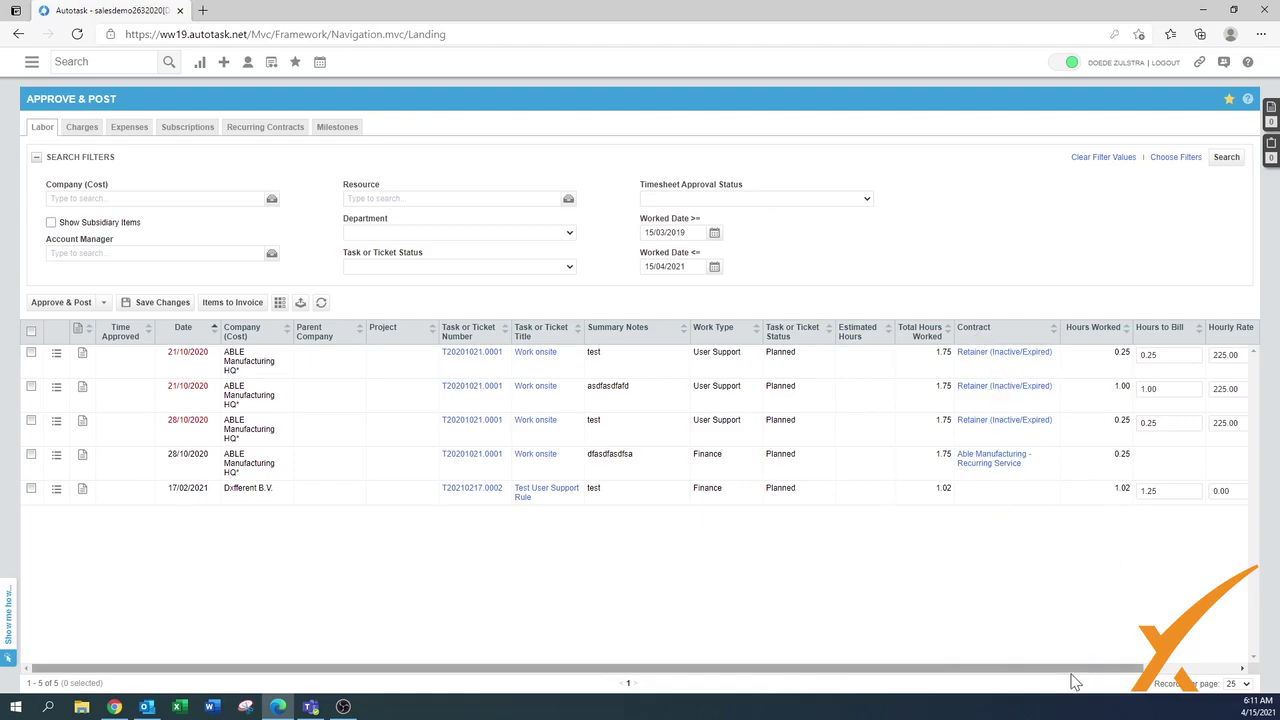
left_click_drag(1070, 677, 1140, 677)
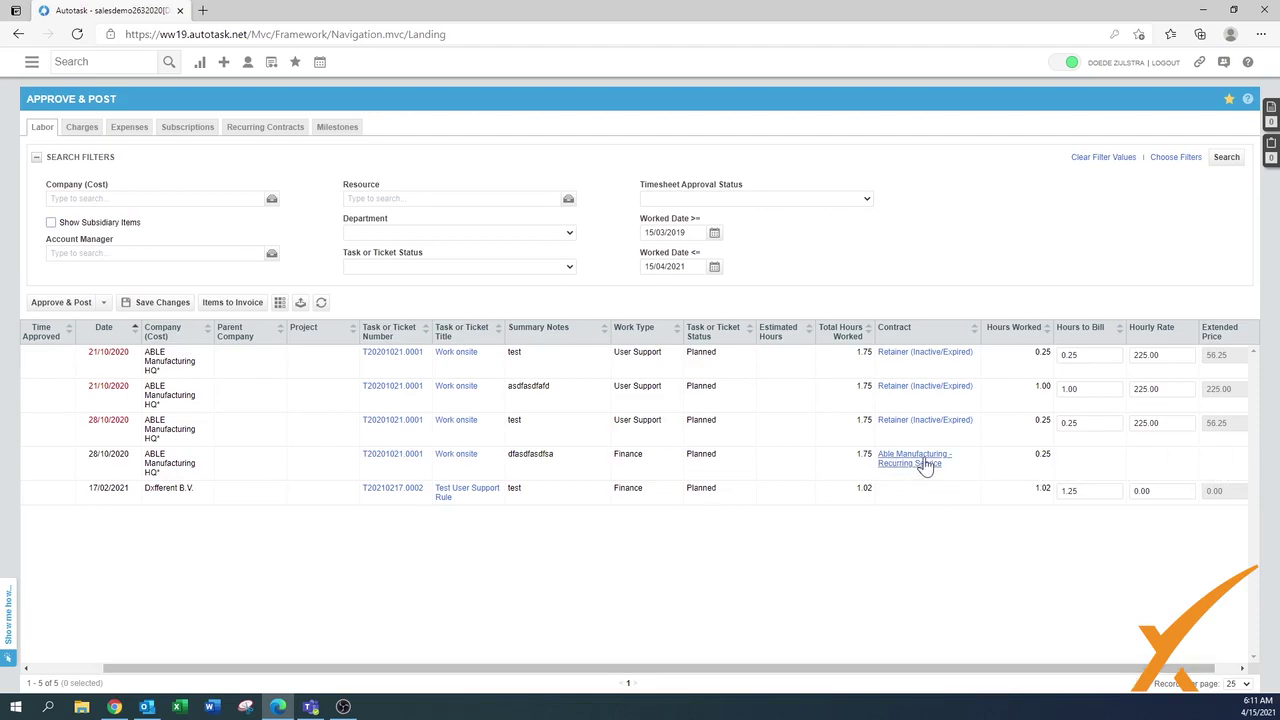
left_click_drag(960, 677, 837, 677)
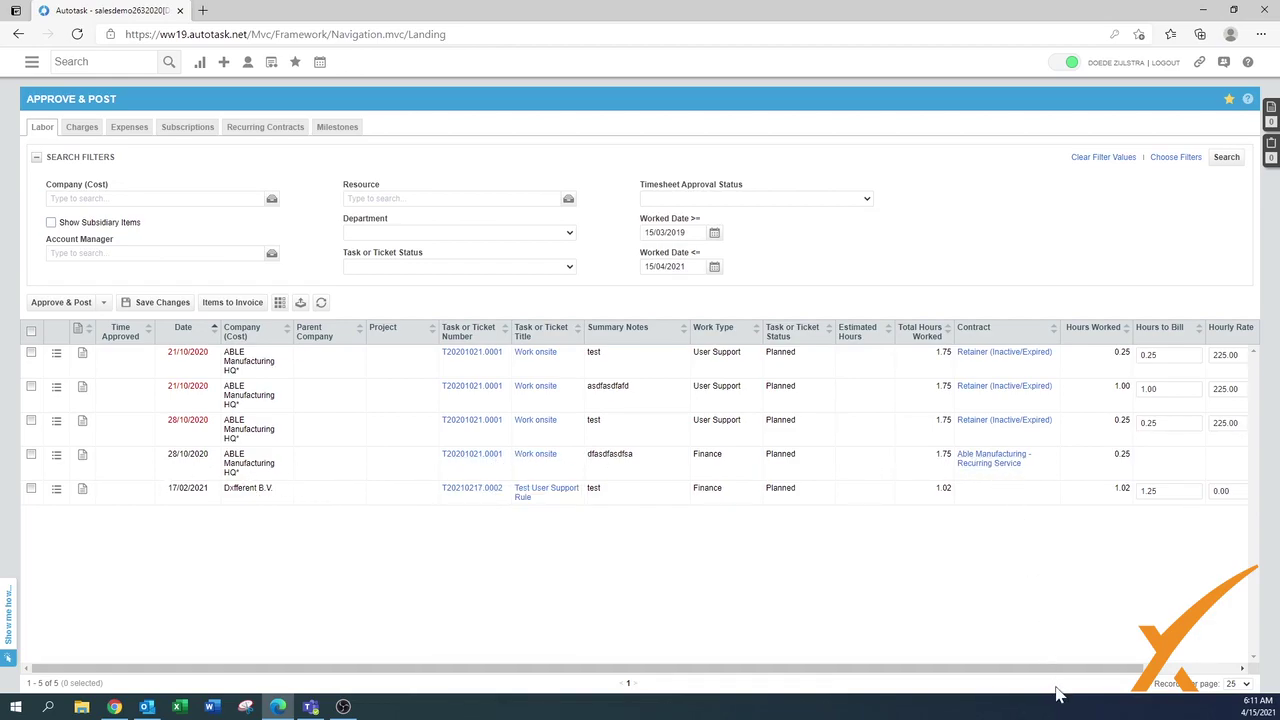
left_click_drag(1062, 677, 1155, 677)
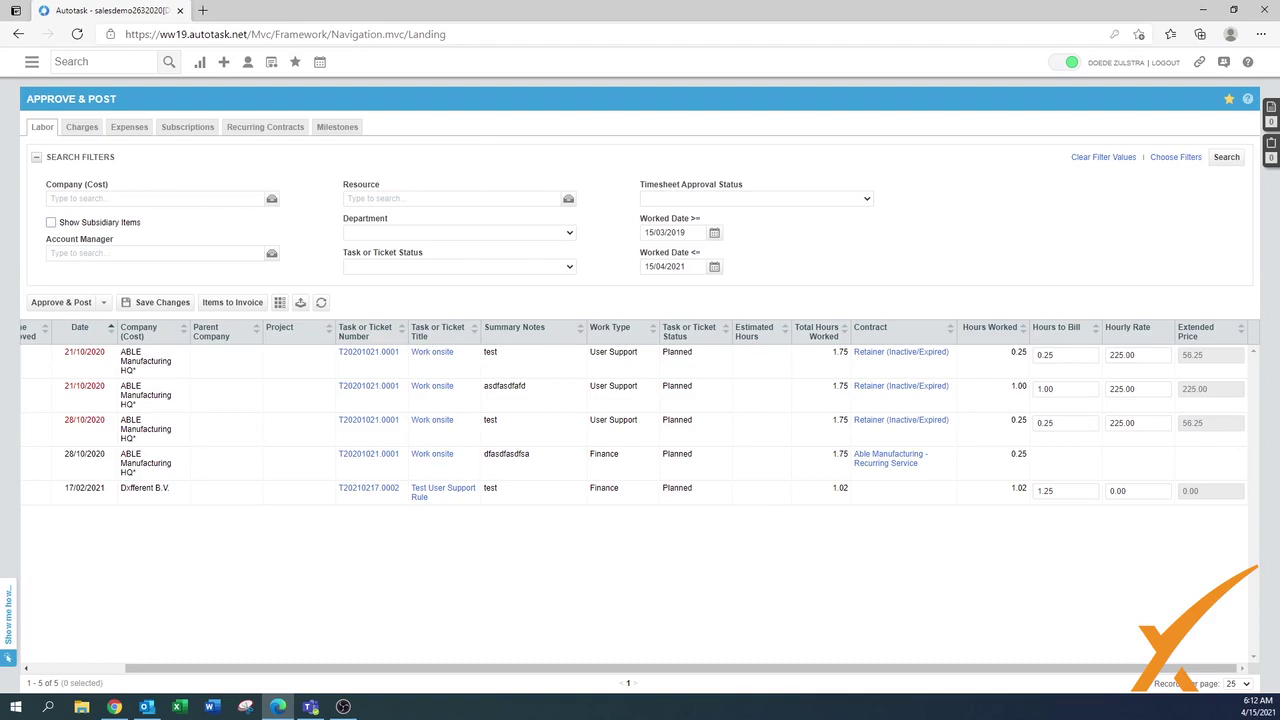
Set the first entry's Hours to Bill to 0.50 and save the changes.
left_click(1060, 355)
key("BackSpace")
key("BackSpace")
key("Tab")
left_click(155, 302)
Set the last entry's Hours to Bill to 1.00 at rate 150.00 and save.
left_click(1050, 490)
type("1")
key("Tab")
key("Tab")
left_click(162, 302)
Move Sub-Type from Available Filters to the shown search filters and save.
left_click(1171, 160)
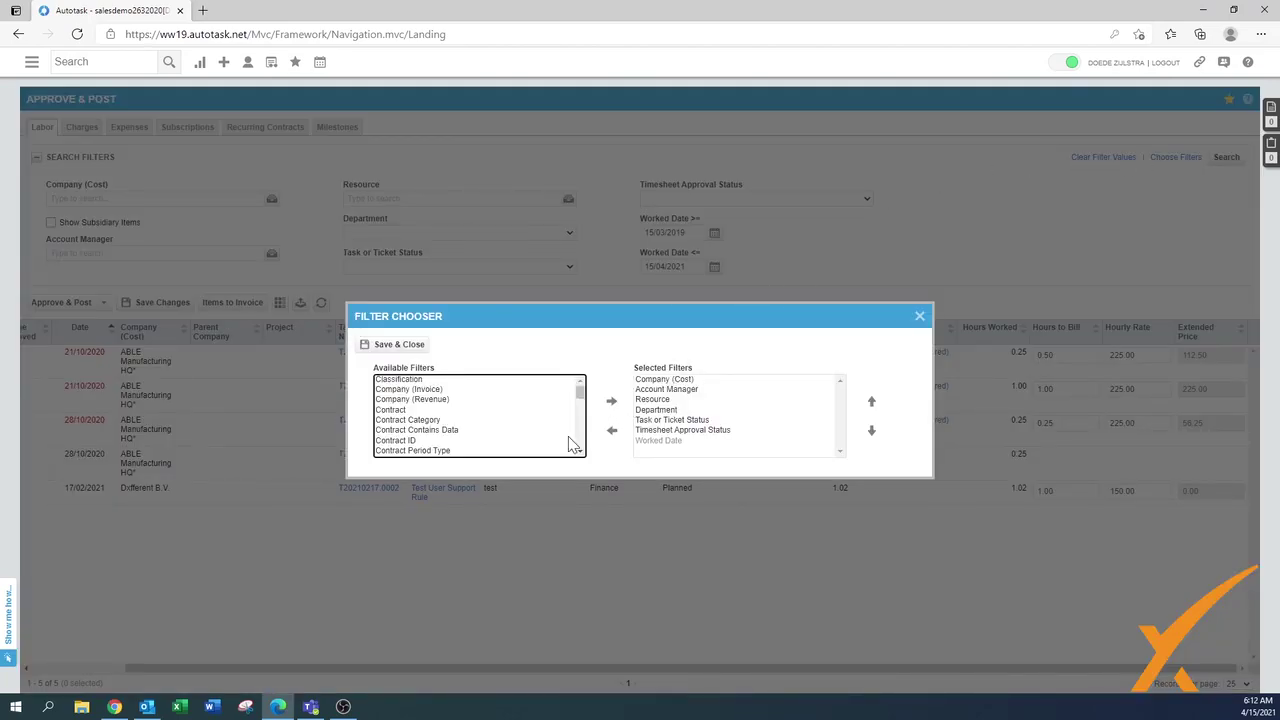
left_click_drag(576, 401, 591, 446)
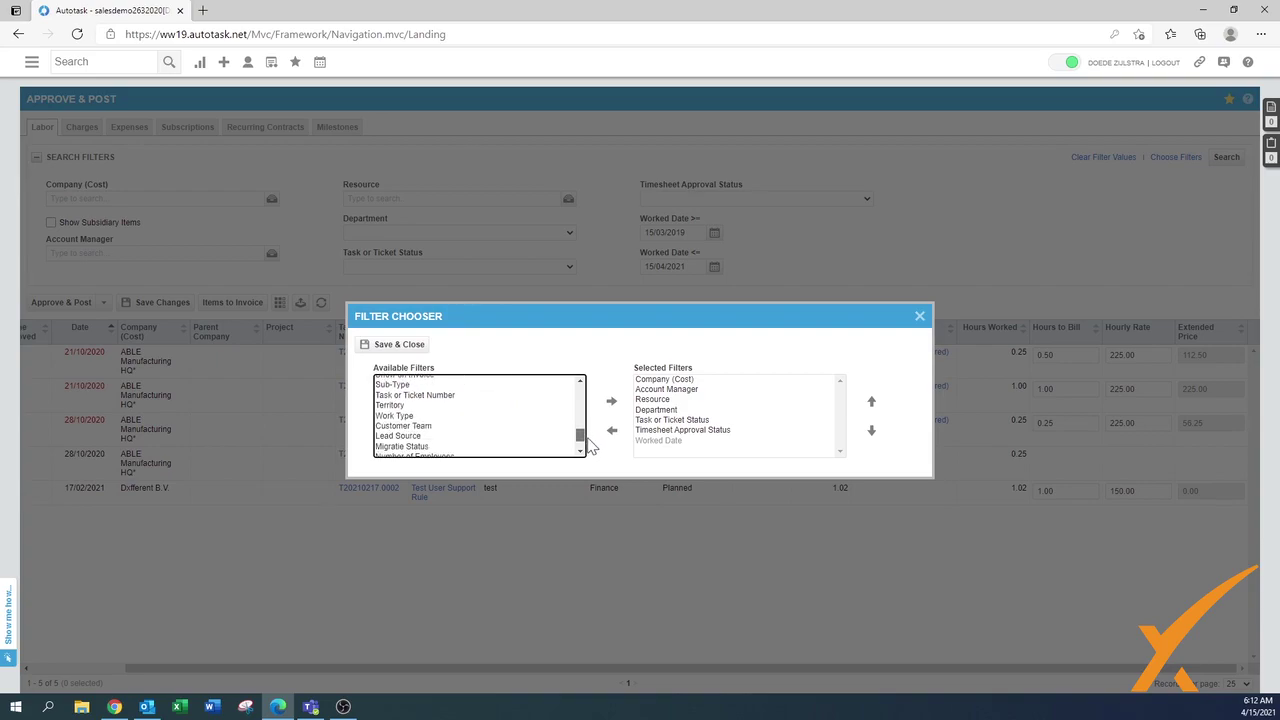
left_click(395, 385)
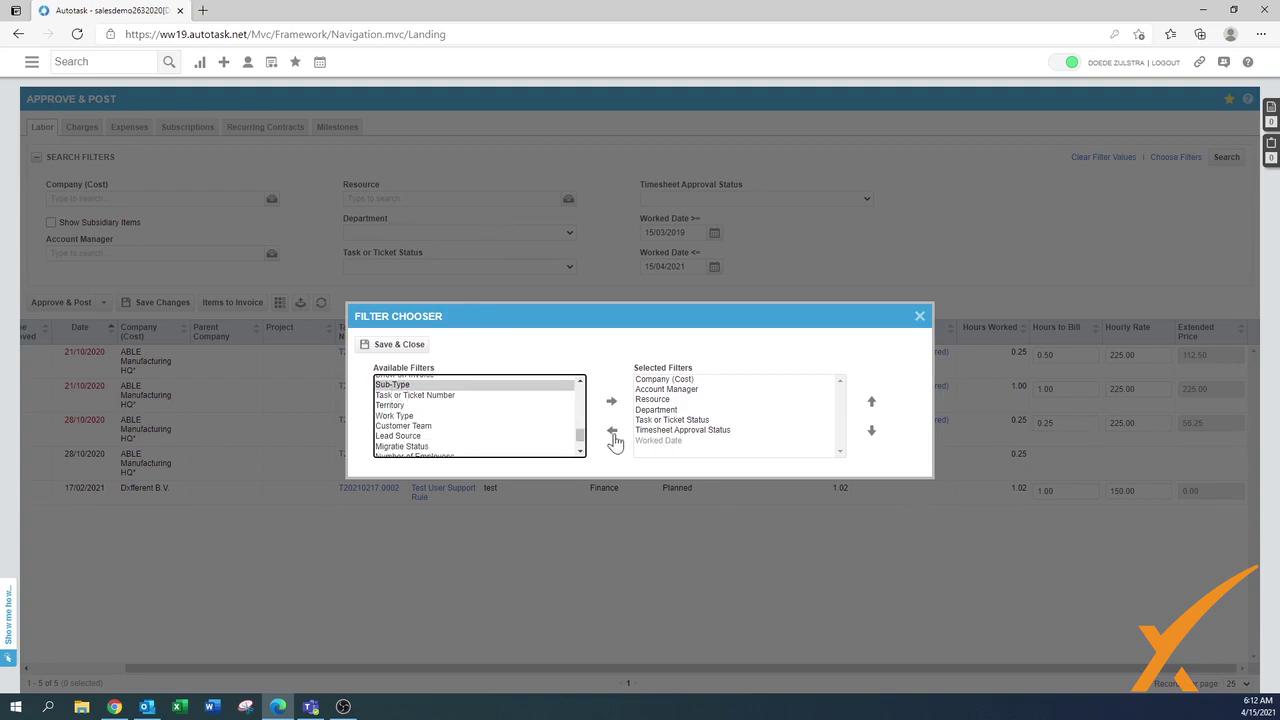
left_click(611, 401)
left_click(387, 344)
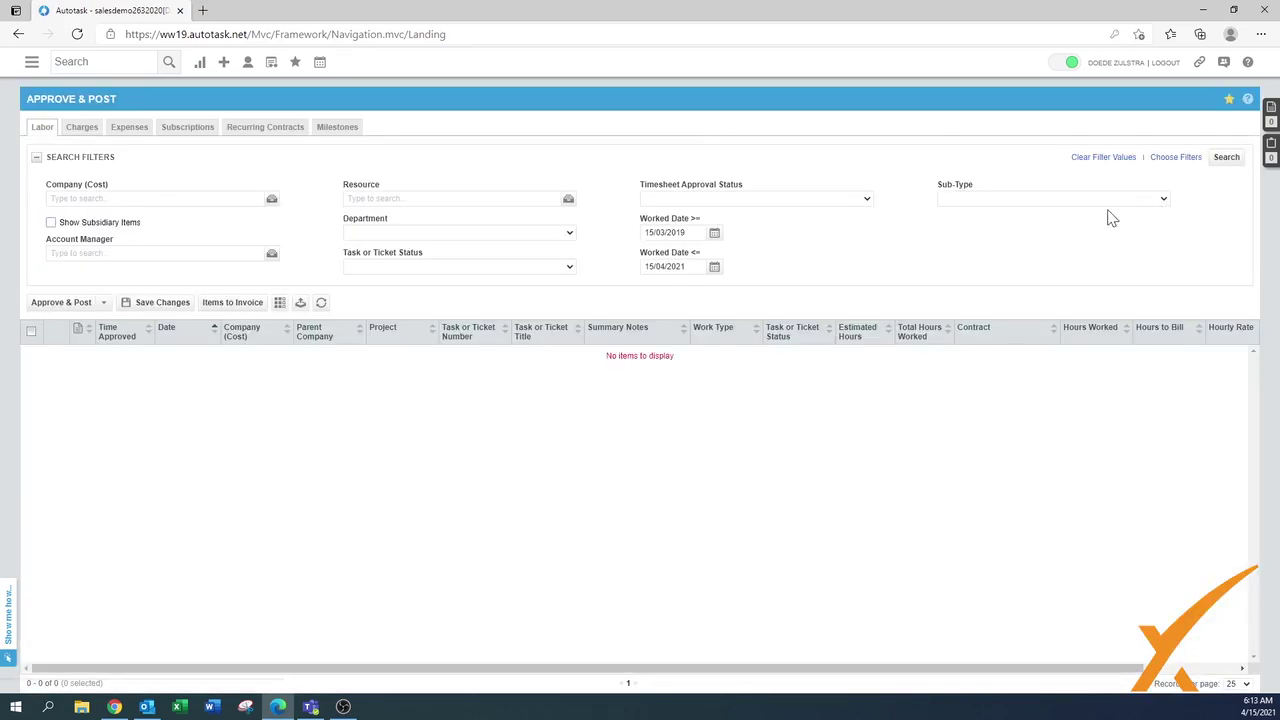
Search labor items with Sub-Type Ticket, then with Sub-Type Project Task.
left_click(964, 200)
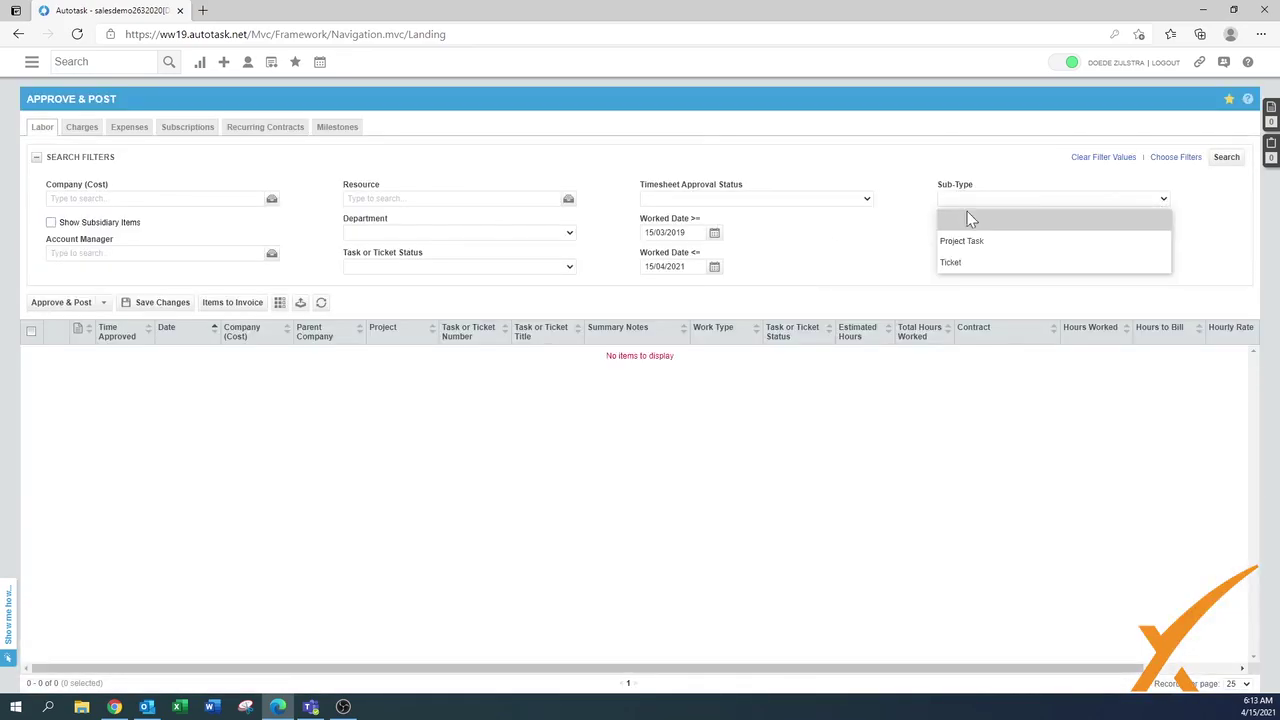
left_click(952, 264)
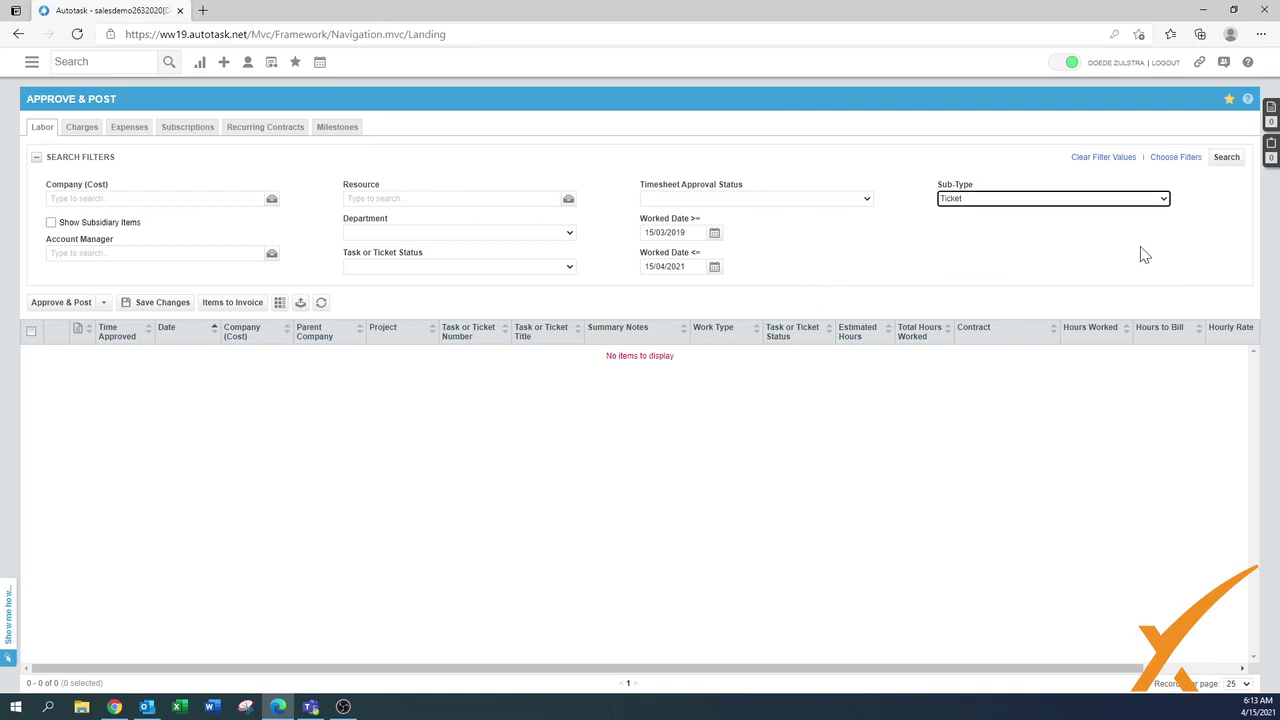
left_click(1227, 157)
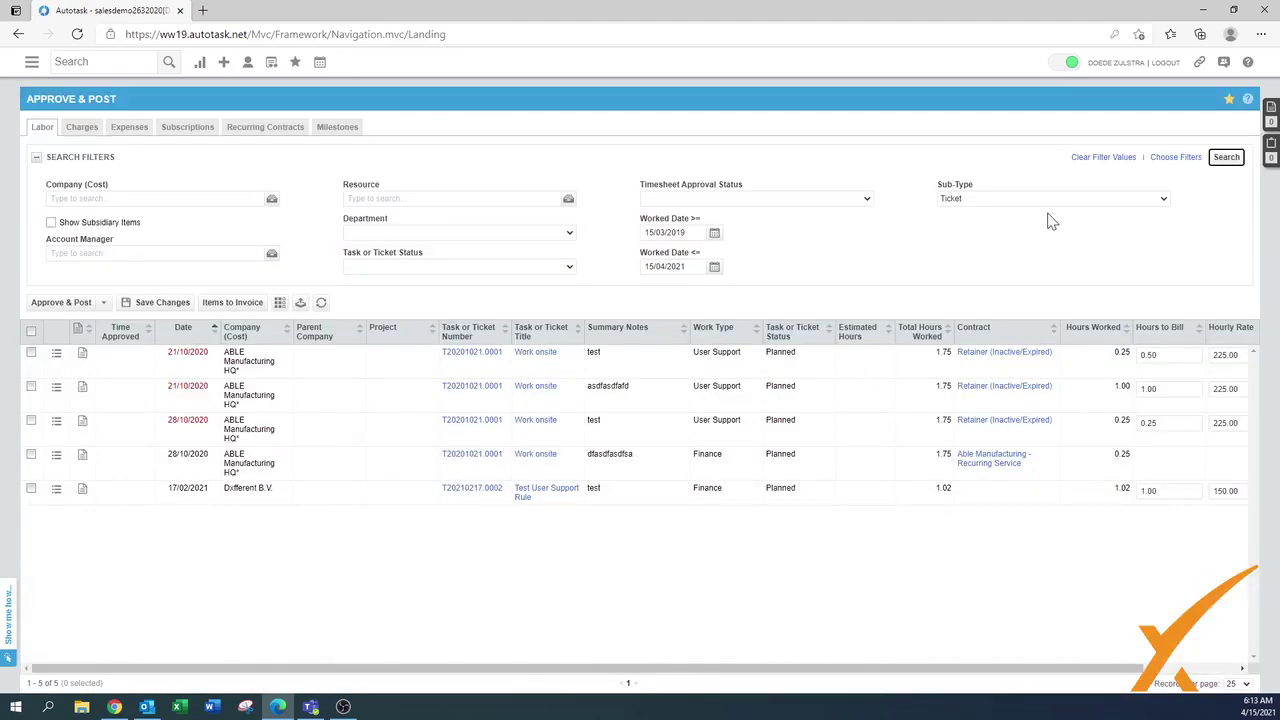
left_click(1012, 203)
left_click(988, 241)
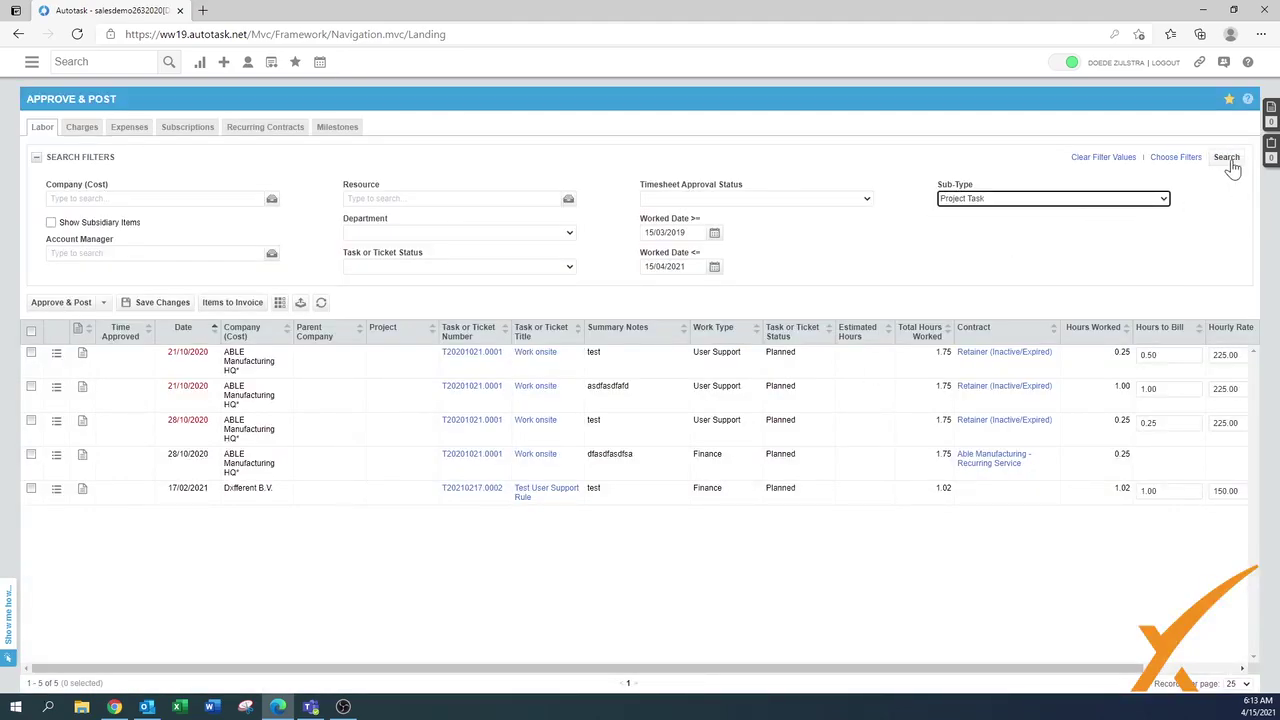
left_click(1227, 157)
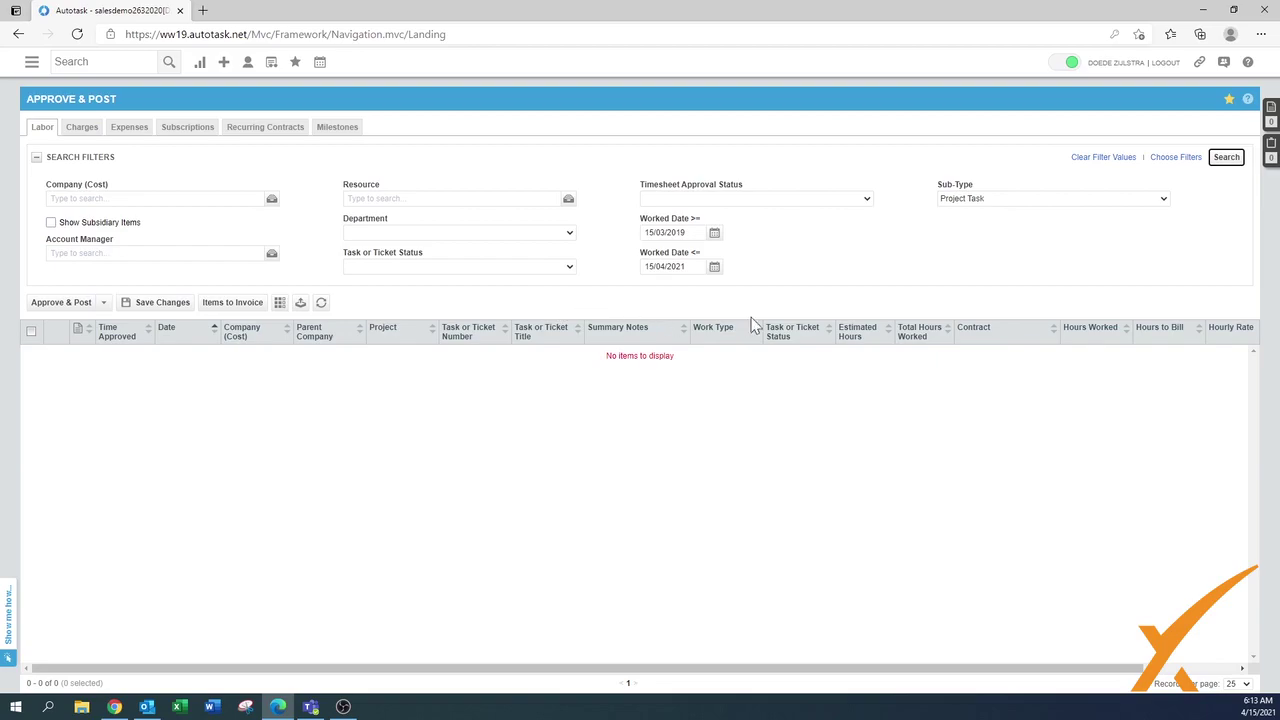
Switch Sub-Type back to Ticket and search again.
left_click(965, 202)
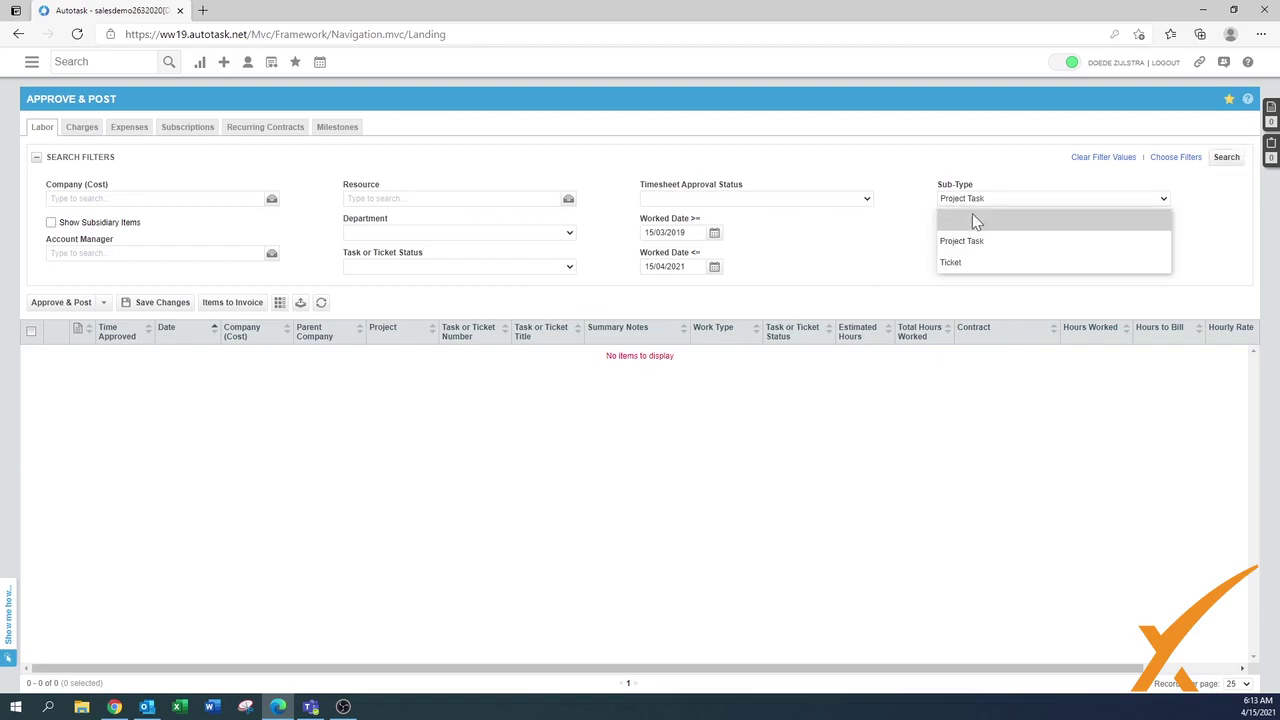
left_click(968, 264)
left_click(1224, 159)
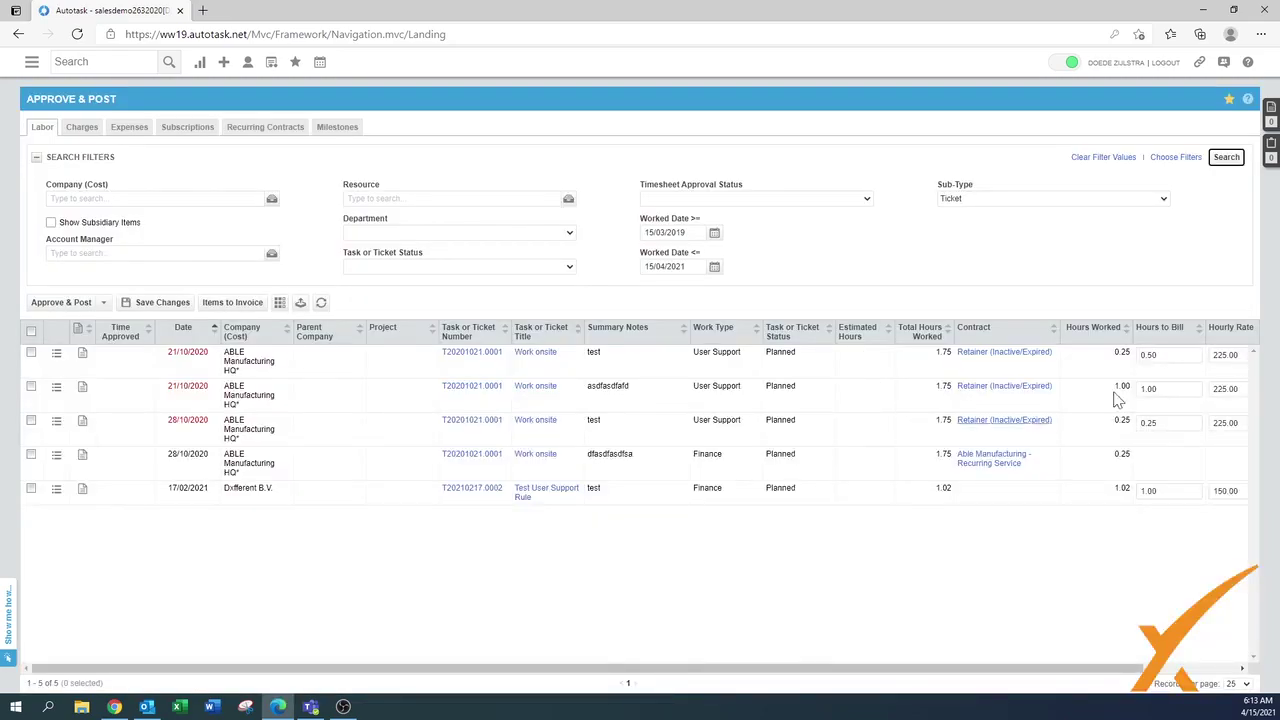
Search with Task or Ticket Status set to Complete, then clear the status filter.
left_click(386, 267)
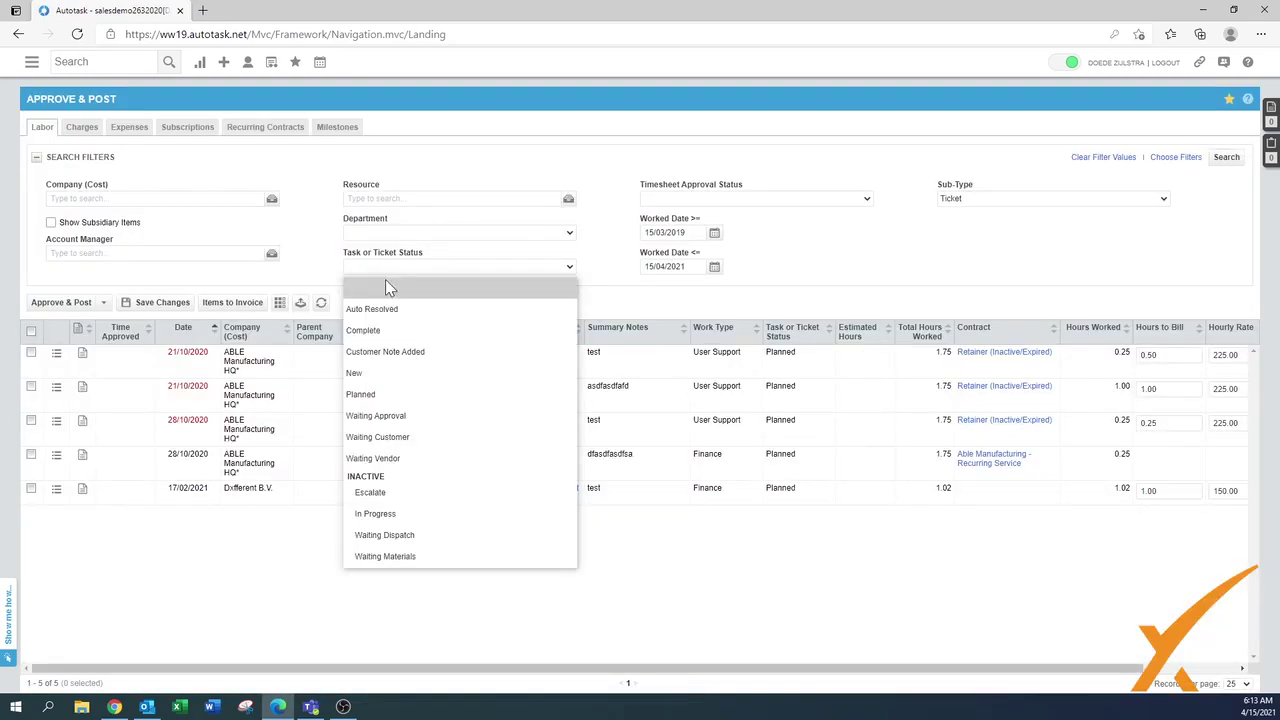
left_click(368, 330)
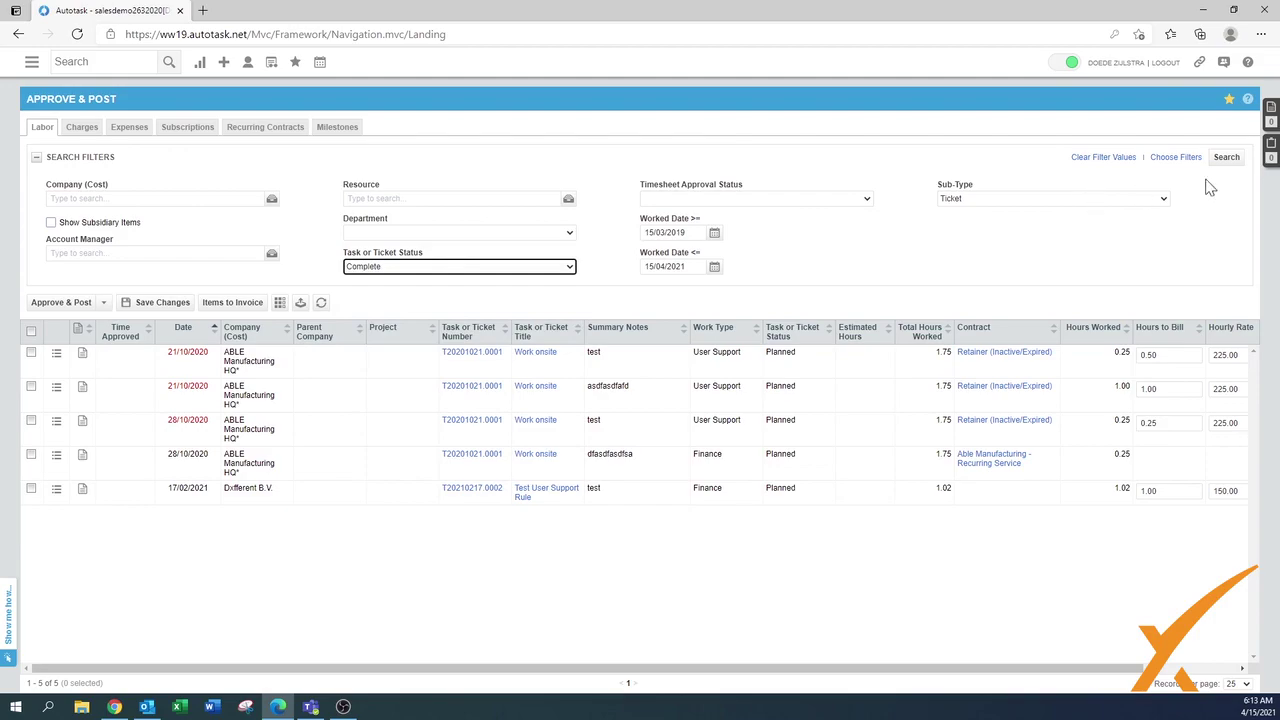
left_click(1229, 160)
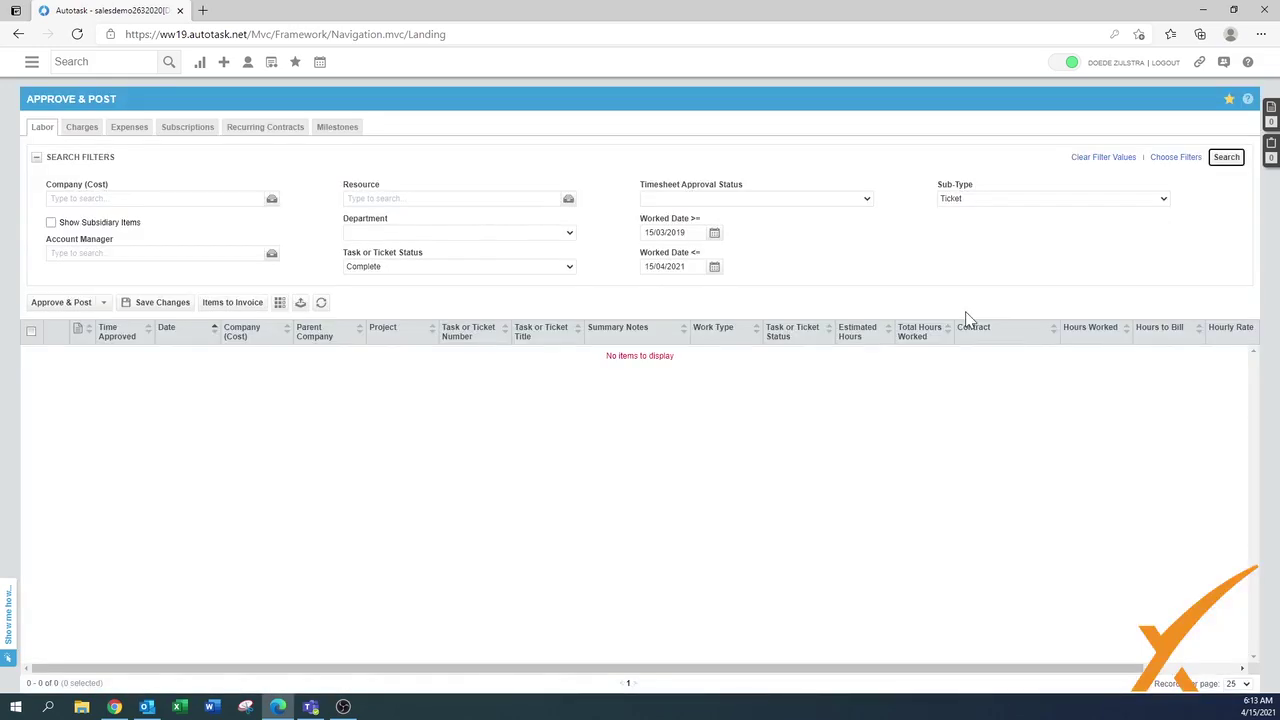
left_click(396, 276)
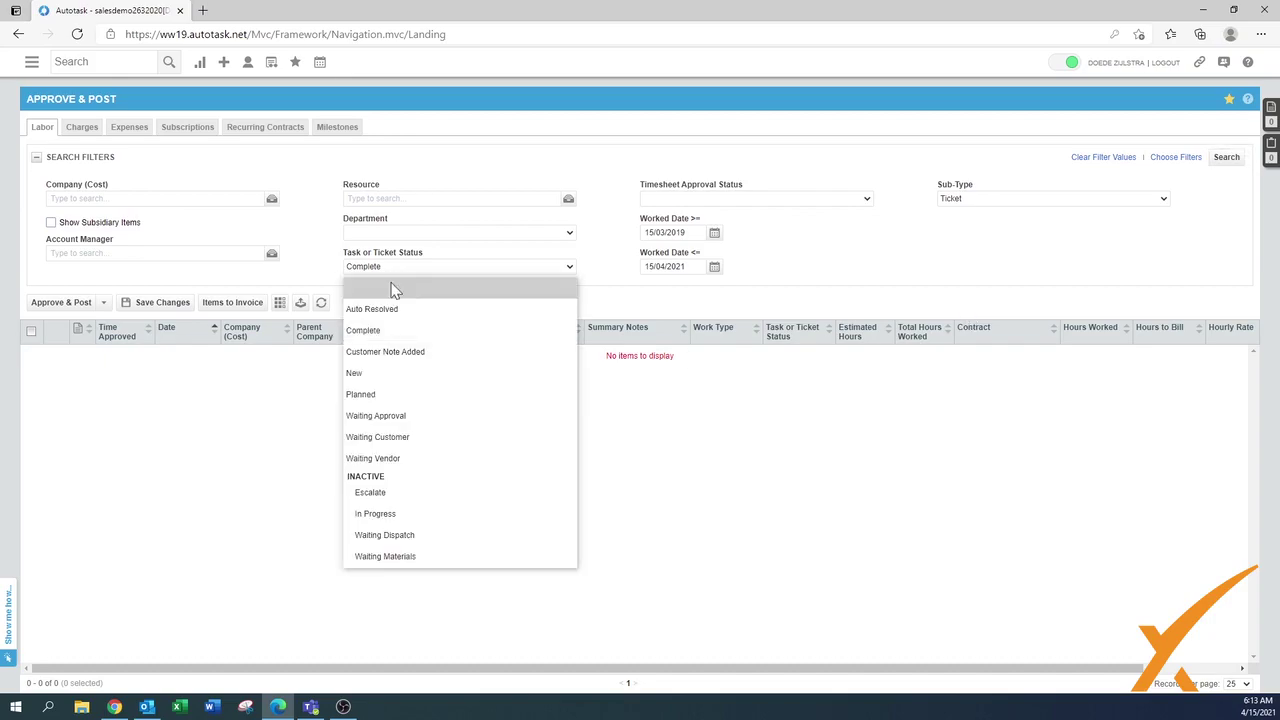
left_click(391, 299)
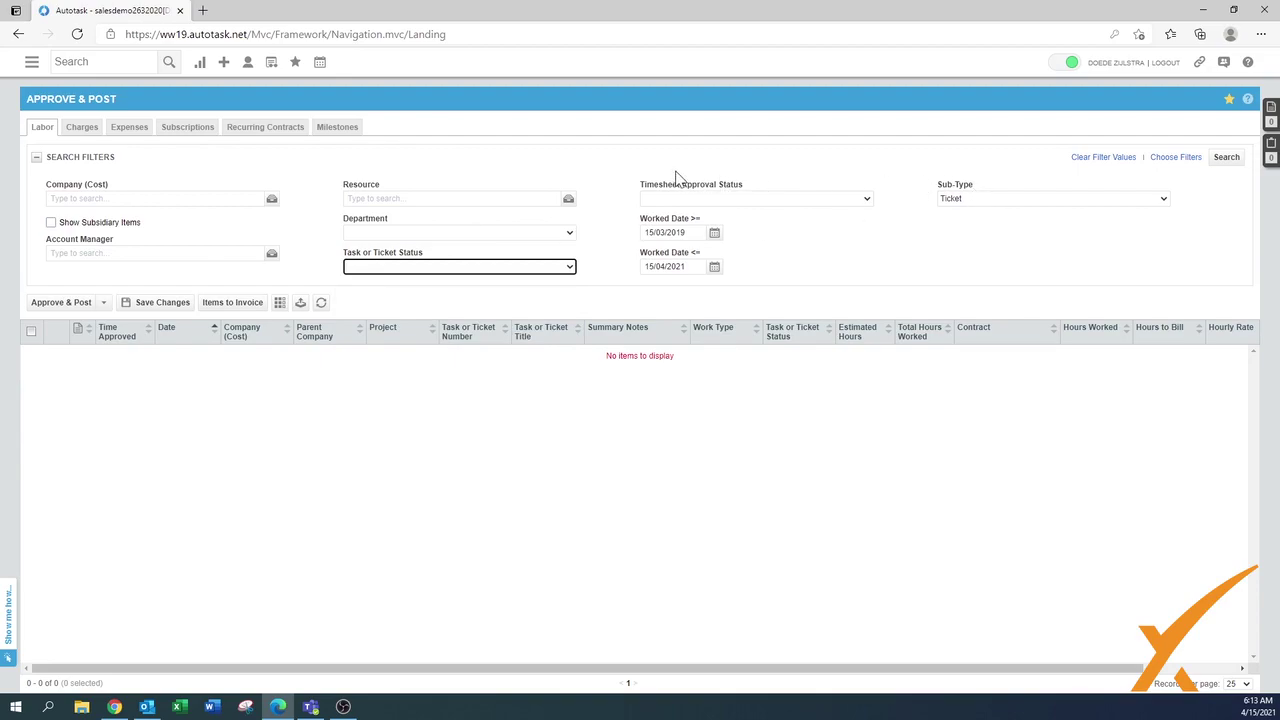
Add Contract Category to the labor search filters.
left_click(1178, 158)
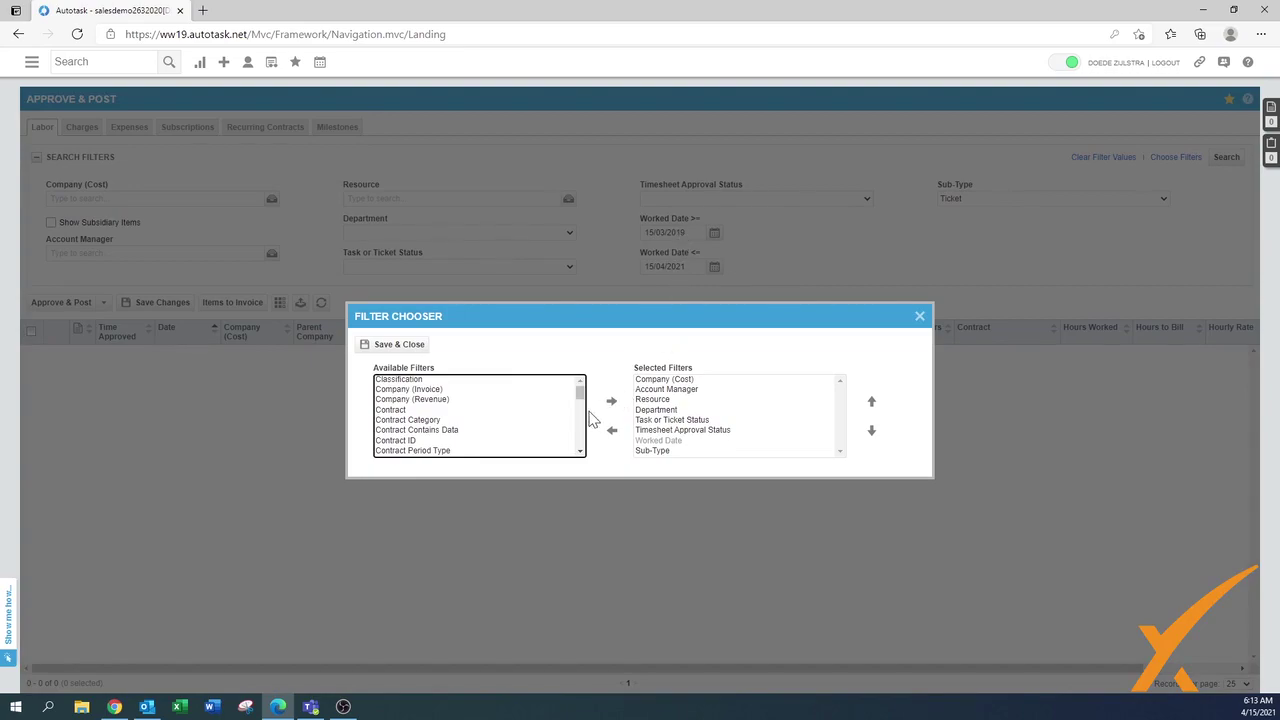
left_click(416, 421)
left_click(613, 403)
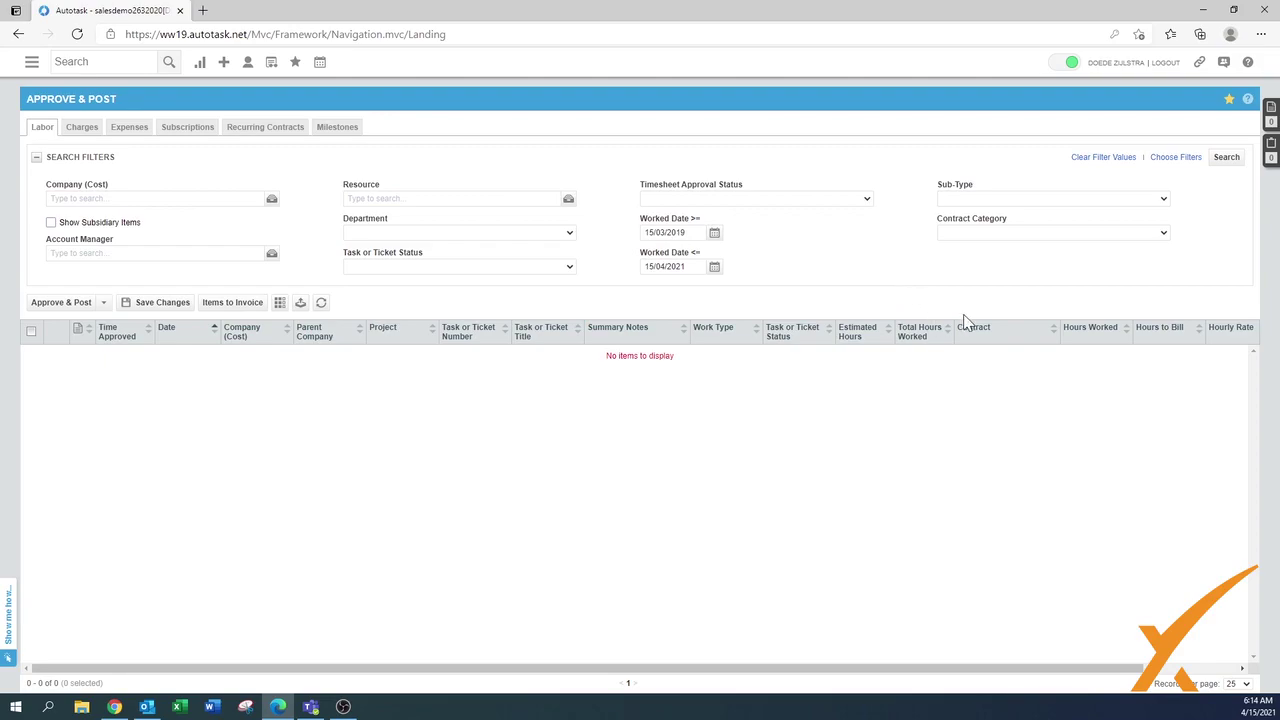
Set Contract Category to IT:Managed Service - Gold and search.
left_click(963, 236)
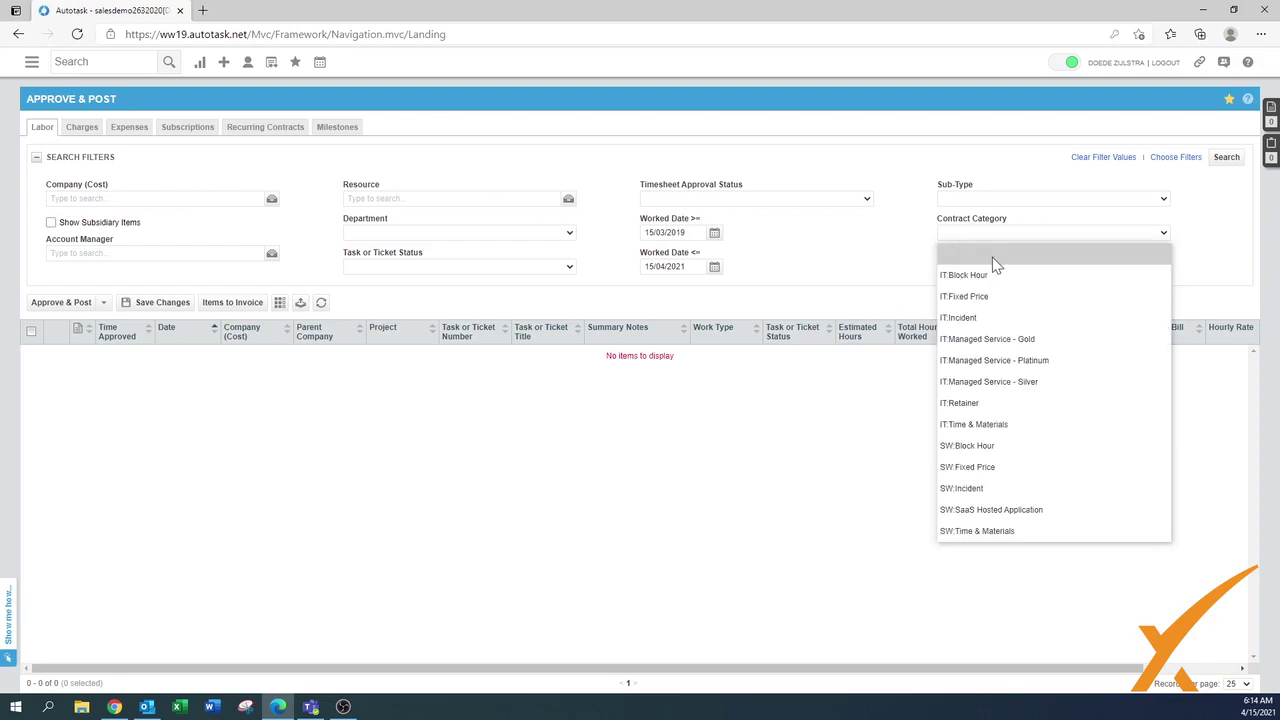
left_click(991, 341)
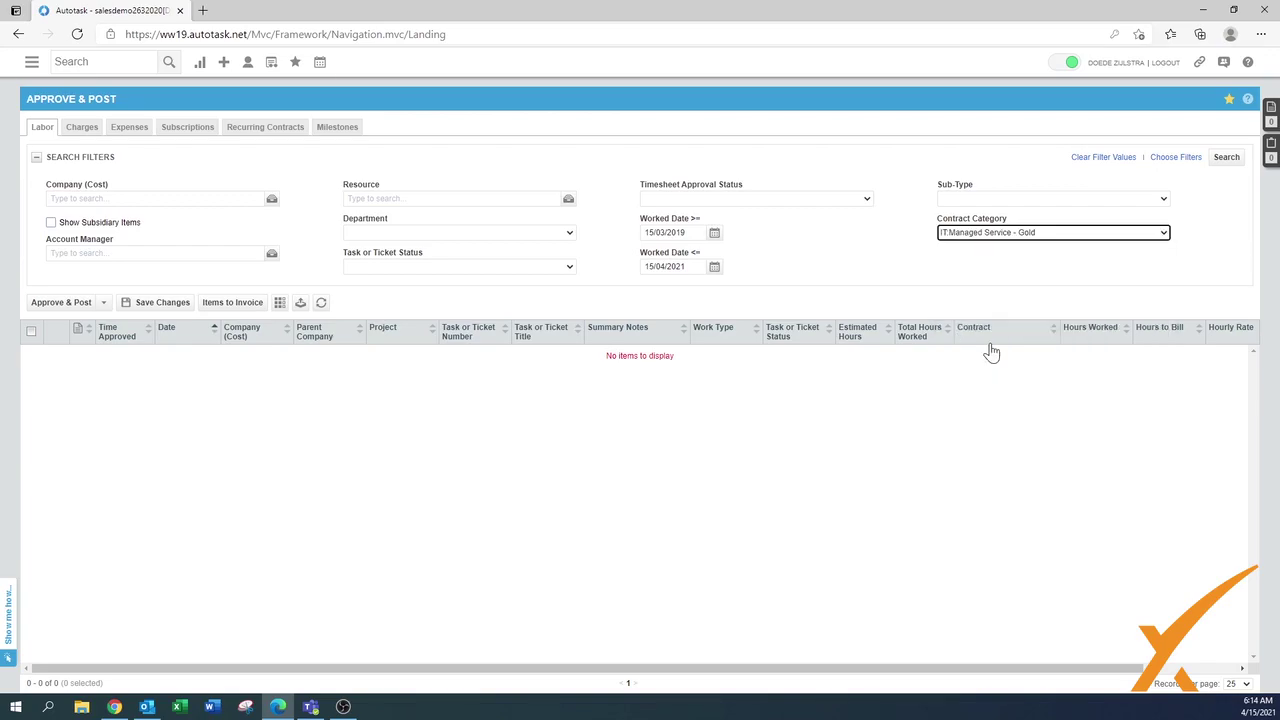
left_click(1226, 157)
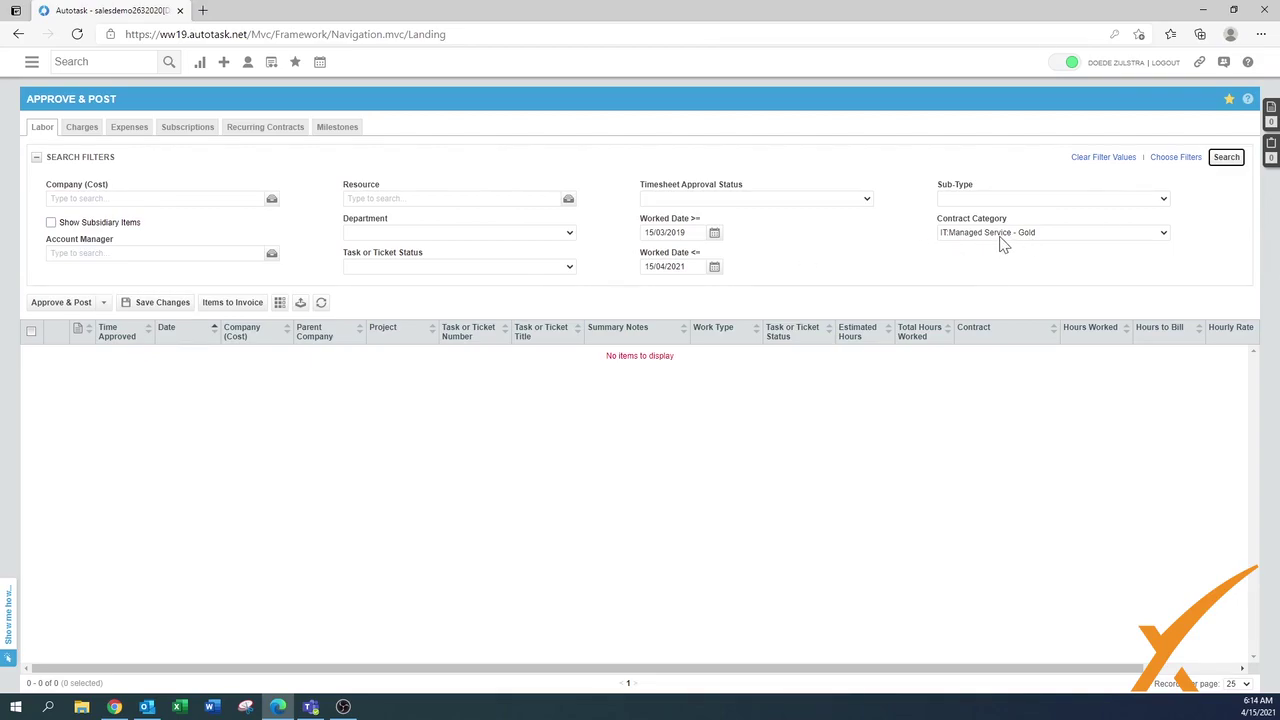
Go to Contract Search from the navigation menu's Contracts section.
left_click(32, 64)
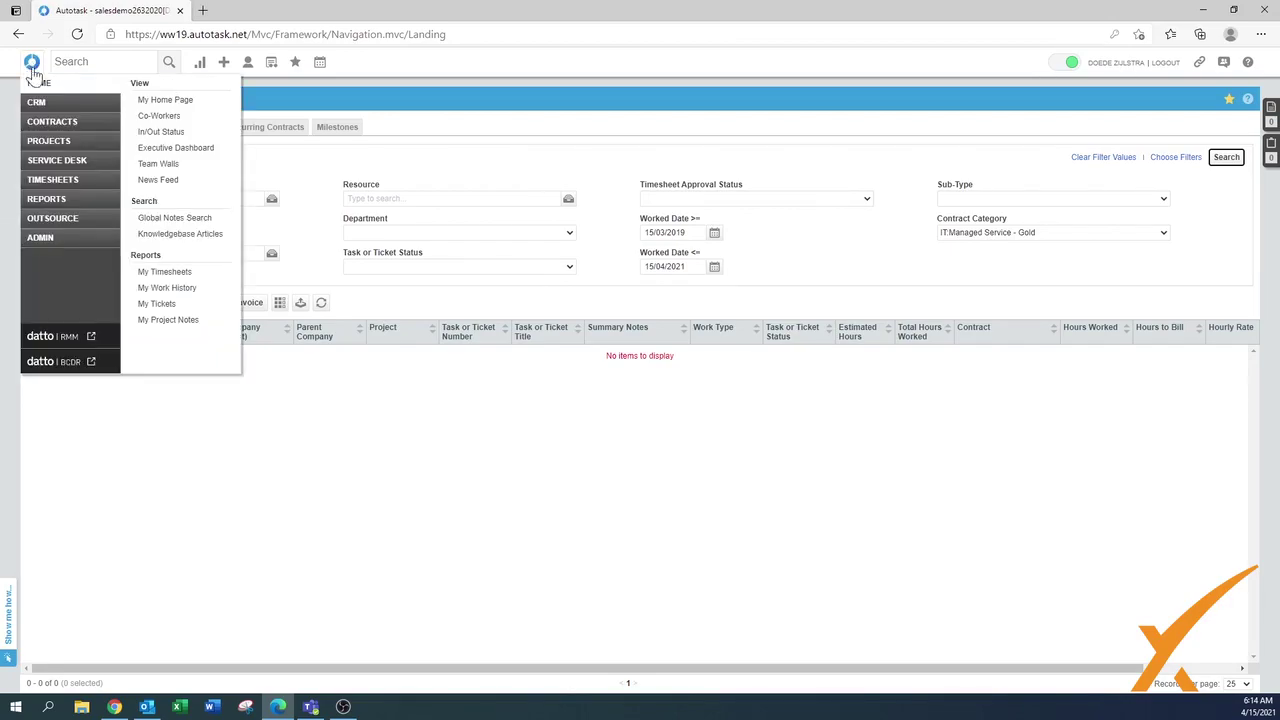
mouse_move(50, 127)
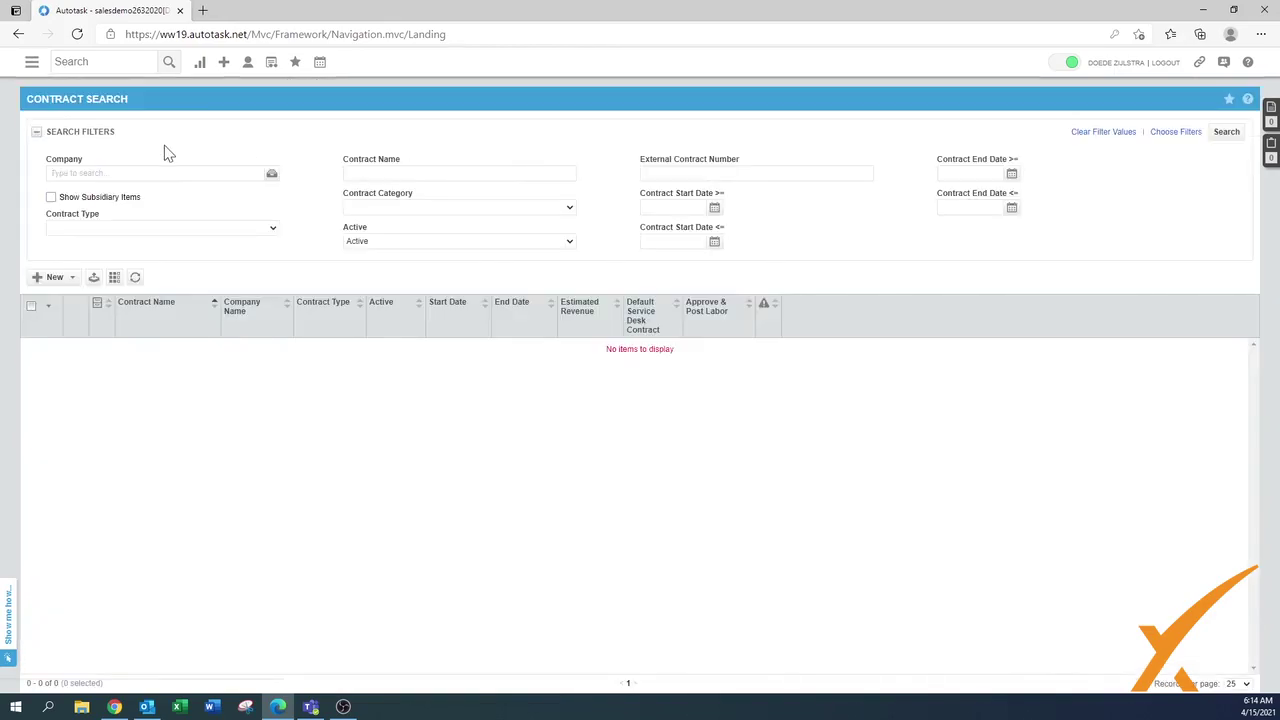
mouse_move(224, 66)
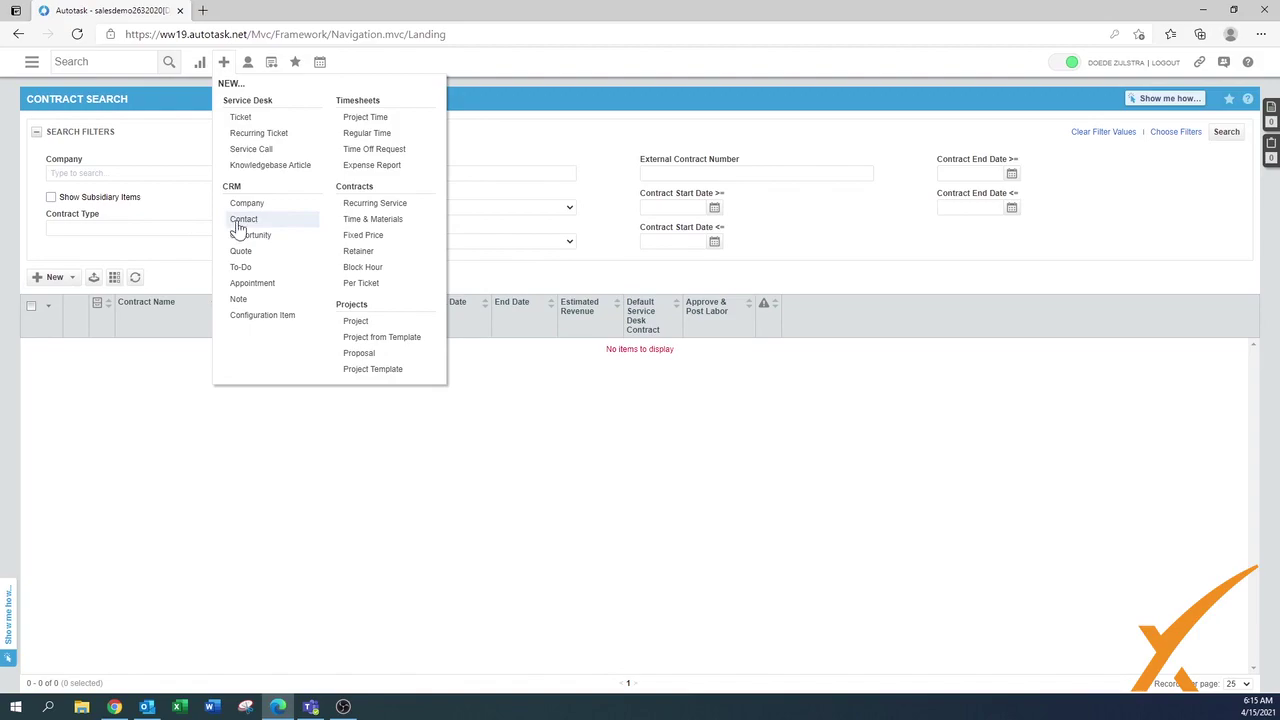
Try starting a new Recurring Service Contract, then search to list all 25 active contracts.
left_click(71, 280)
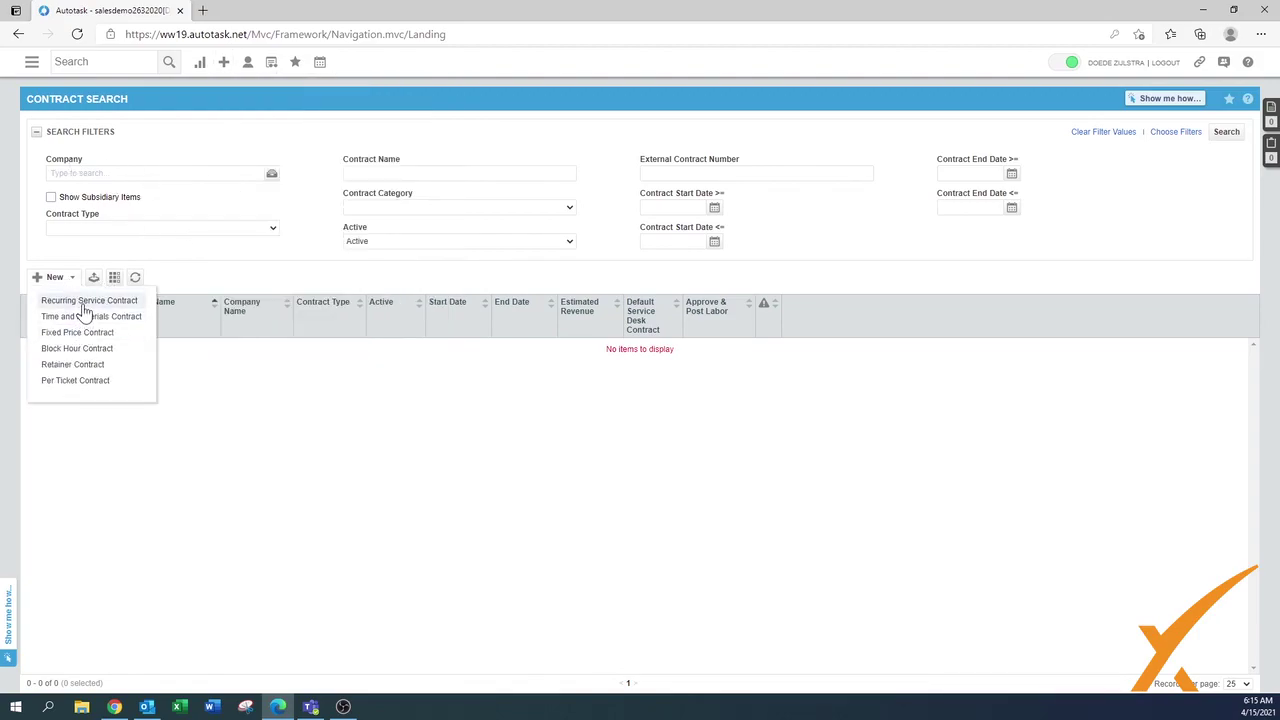
left_click(84, 301)
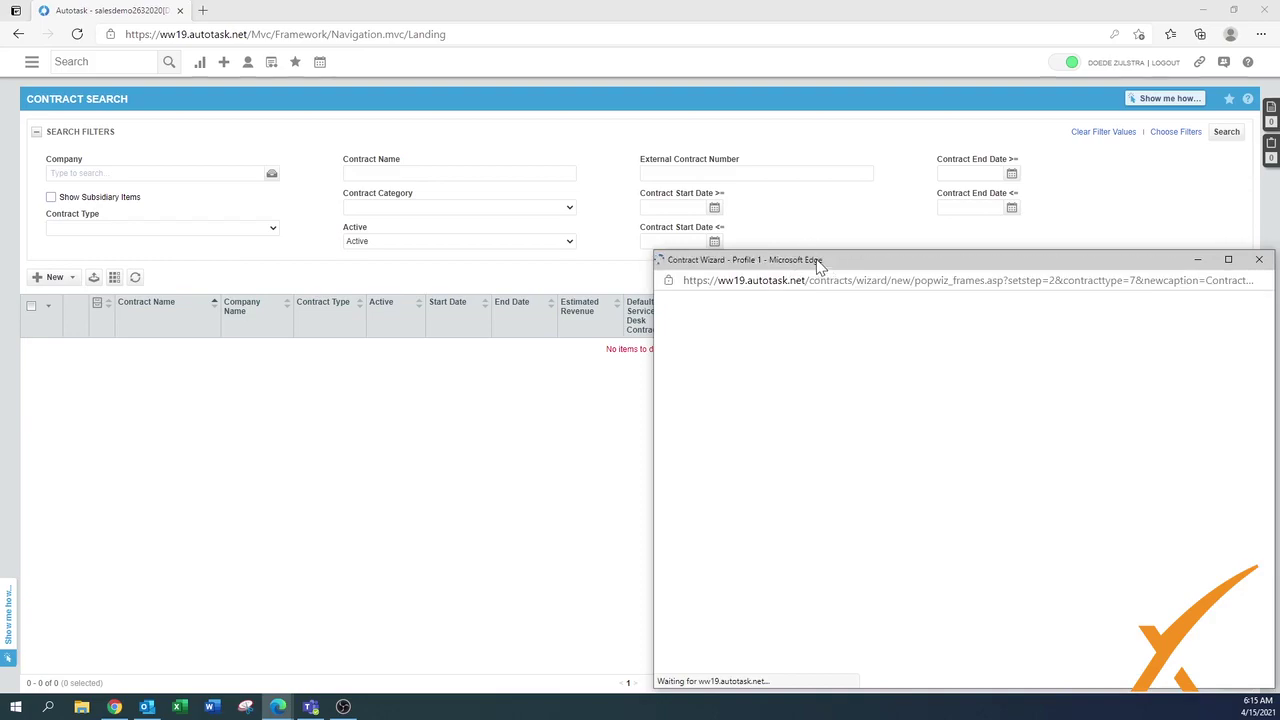
left_click_drag(814, 260, 457, 149)
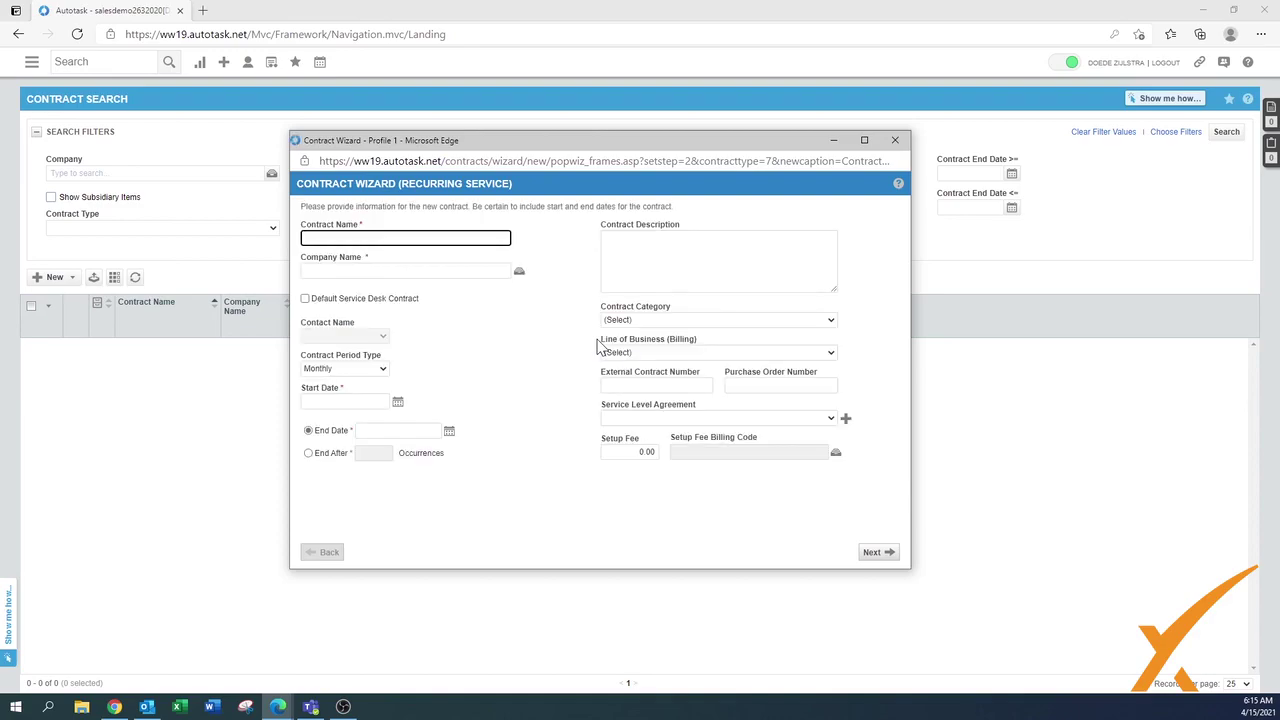
left_click(1226, 131)
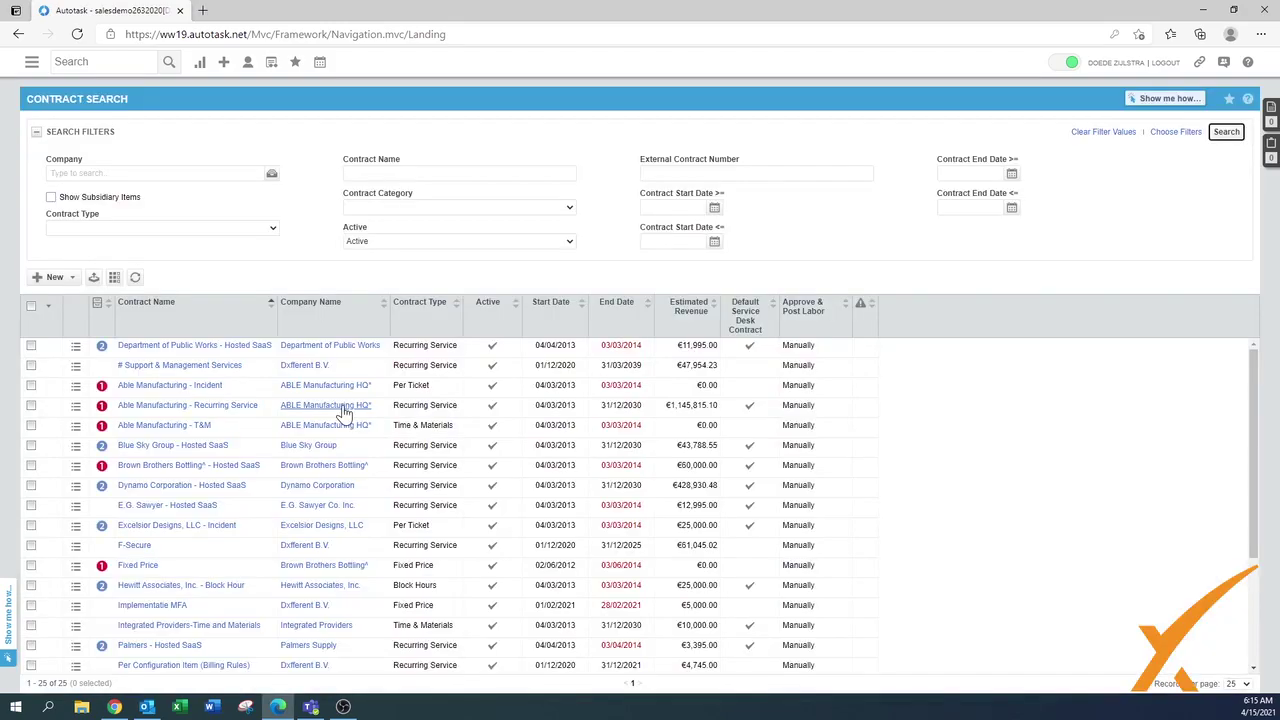
left_click(75, 424)
Edit the Able Manufacturing - Recurring Service contract, review its Approve & Post Labor choices, then close it.
left_click(112, 445)
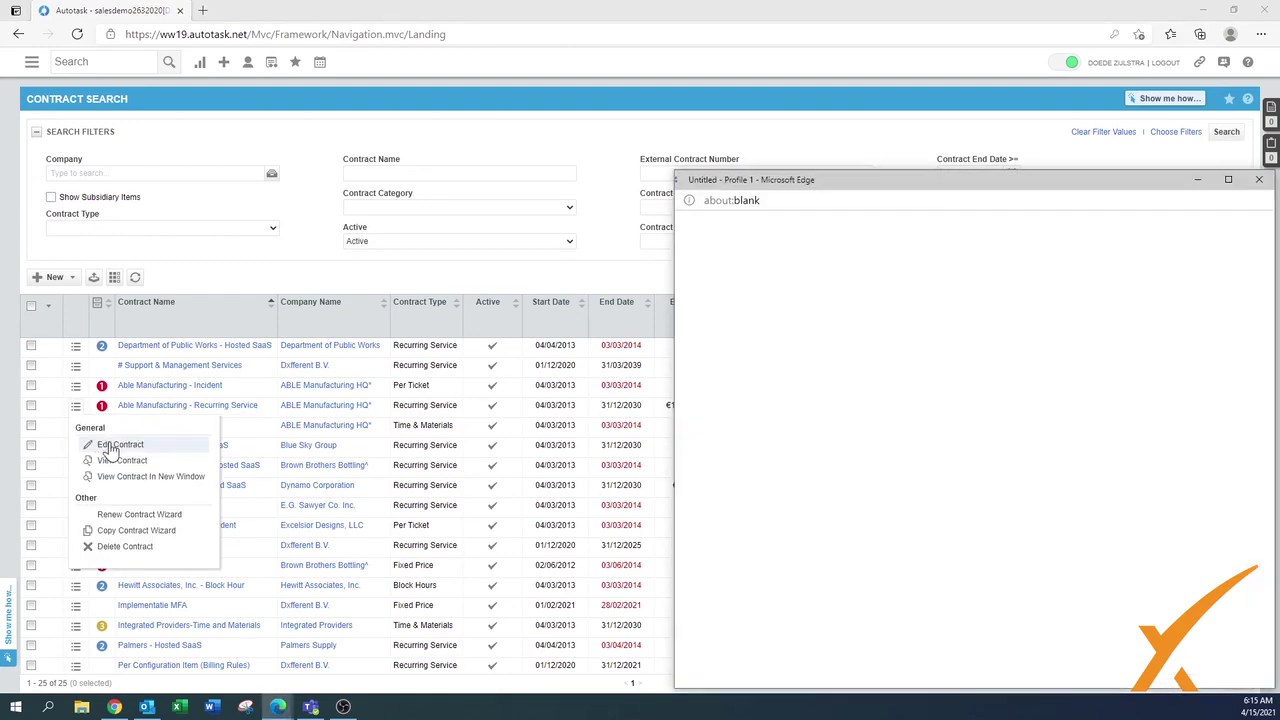
left_click_drag(922, 185, 703, 139)
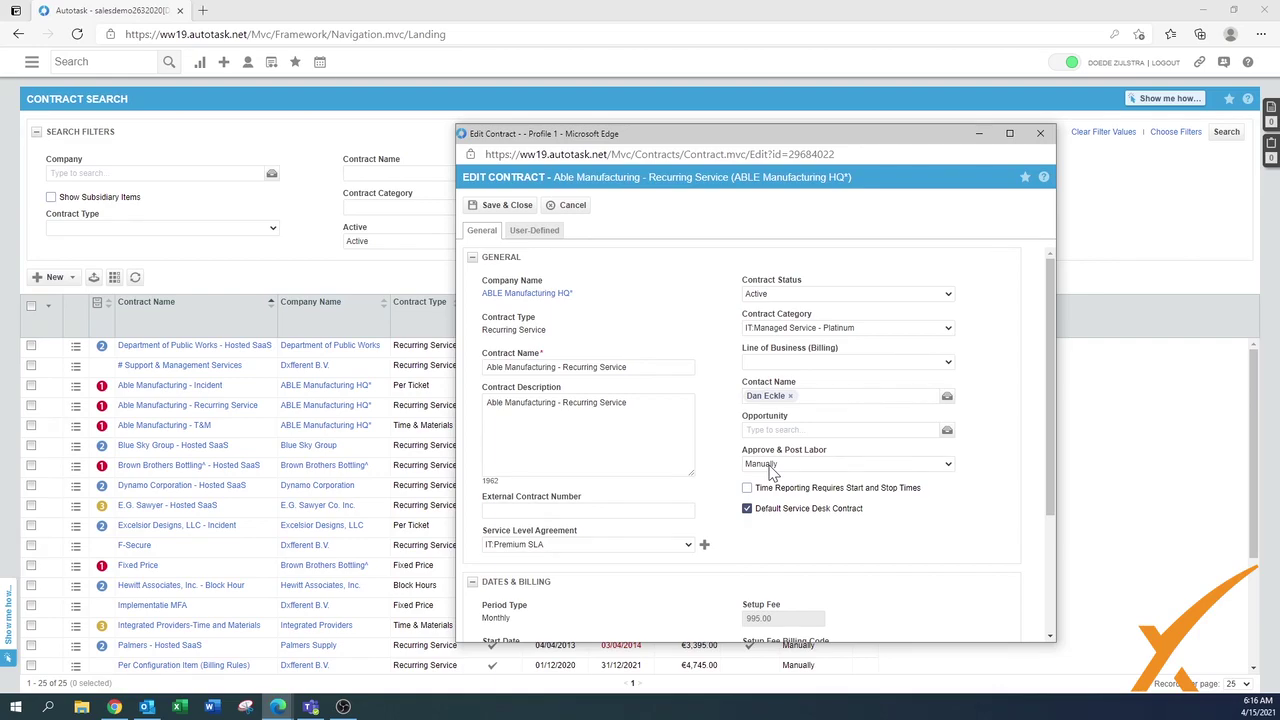
left_click(770, 465)
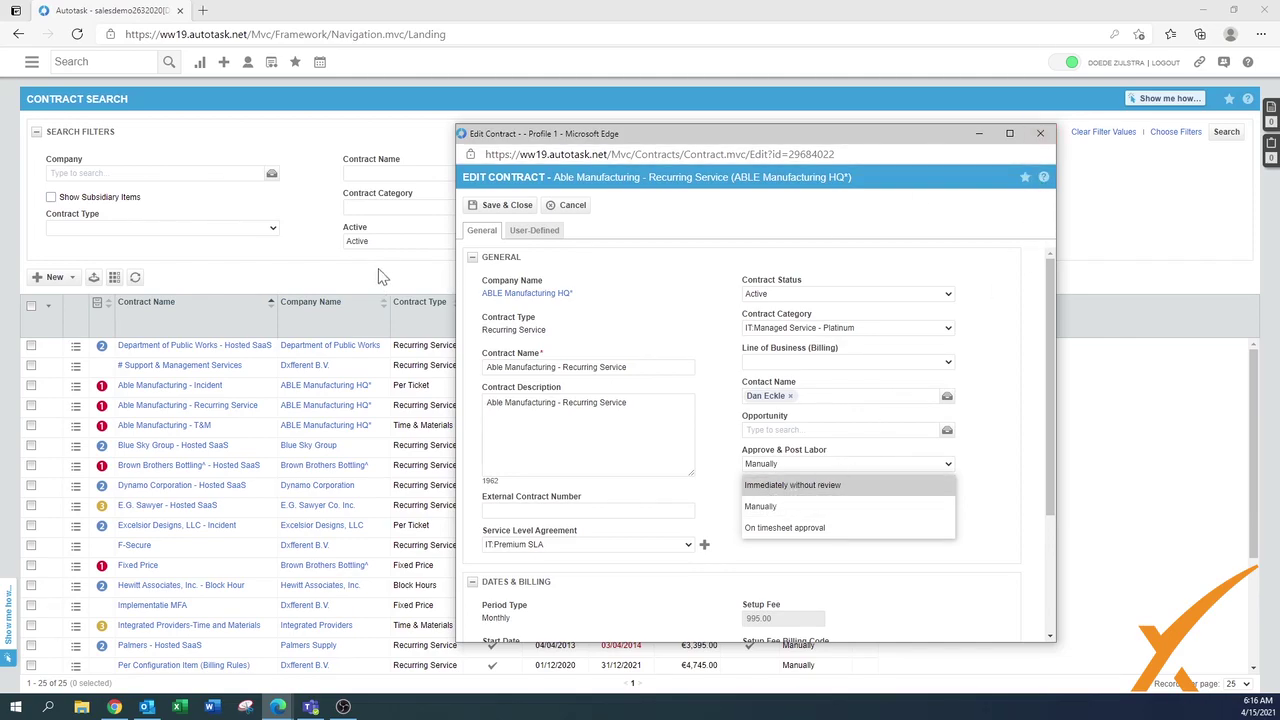
left_click(1040, 133)
mouse_move(200, 62)
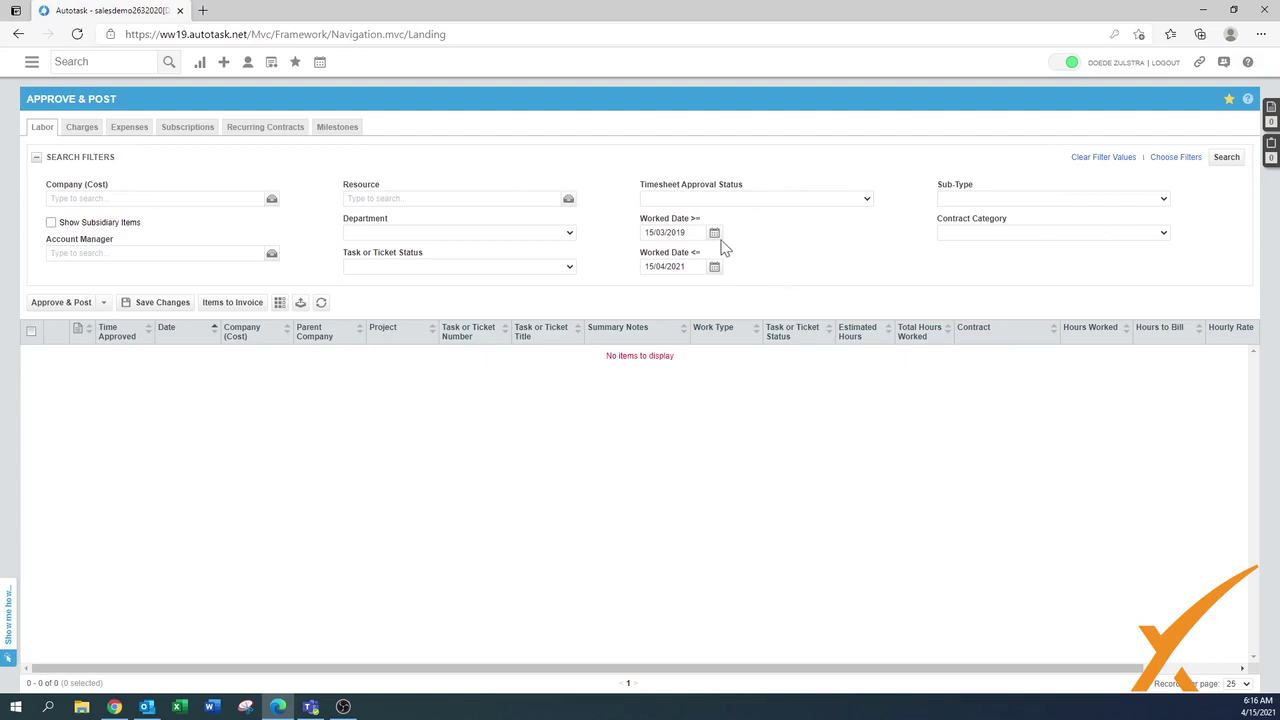
Rerun the labor search, tick three labor entries, and approve and post them.
left_click(1226, 157)
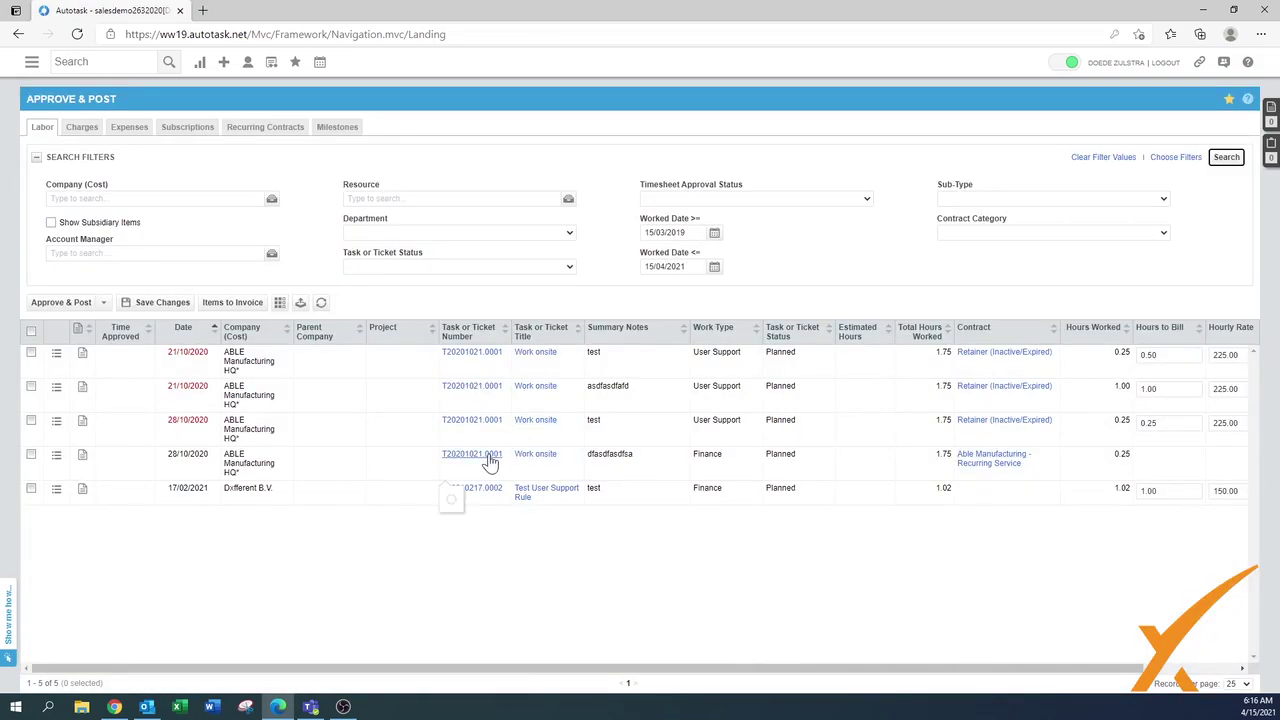
left_click(31, 455)
left_click(31, 489)
left_click_drag(1113, 672, 1206, 672)
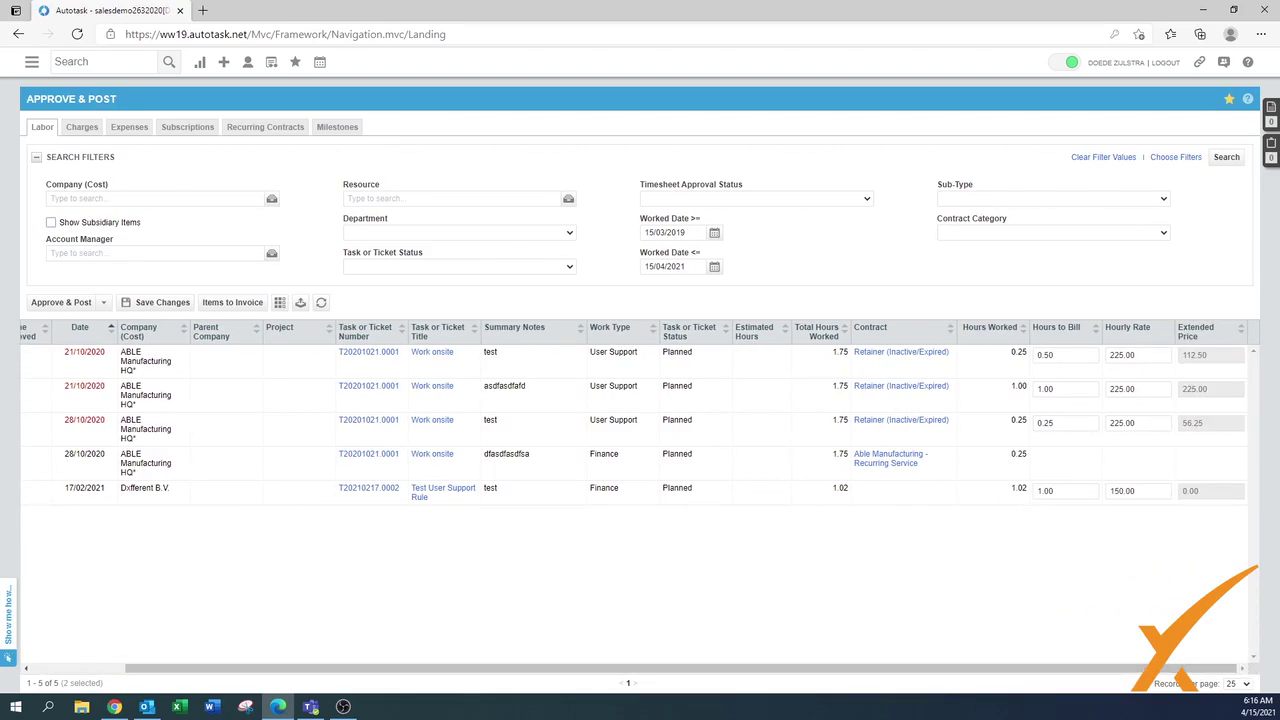
left_click(1066, 492)
left_click(1135, 511)
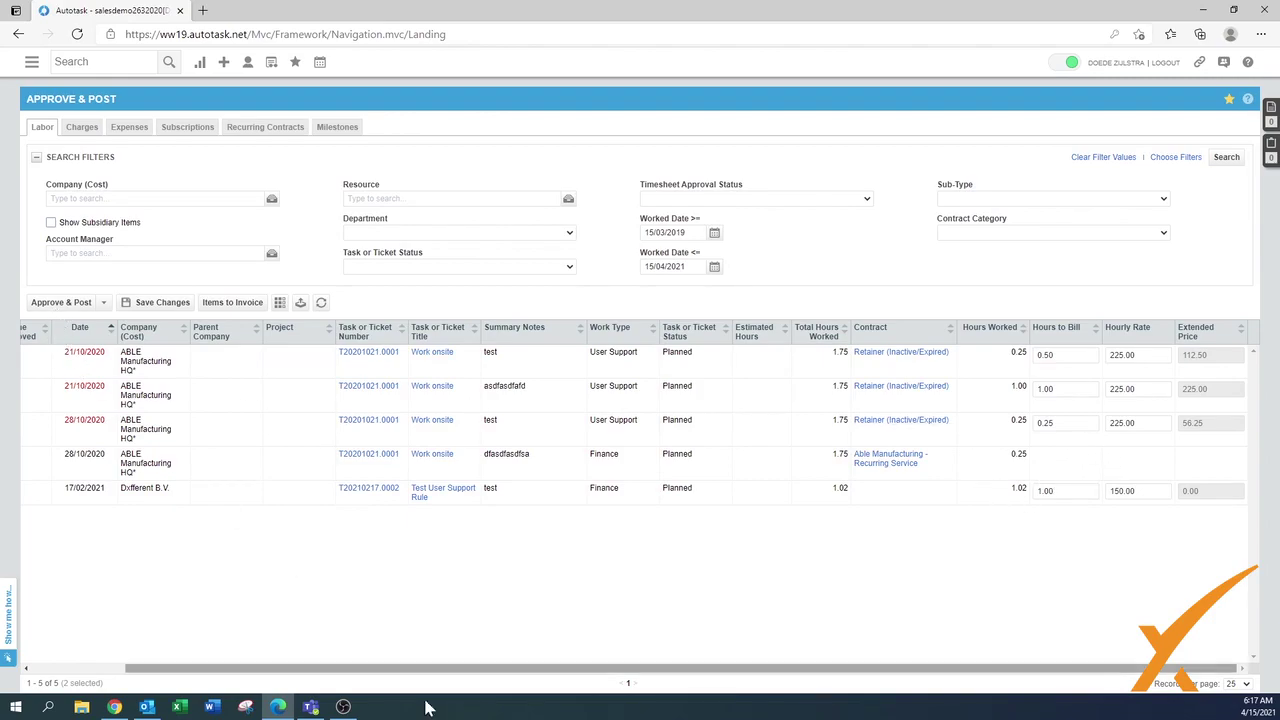
left_click_drag(591, 669, 417, 669)
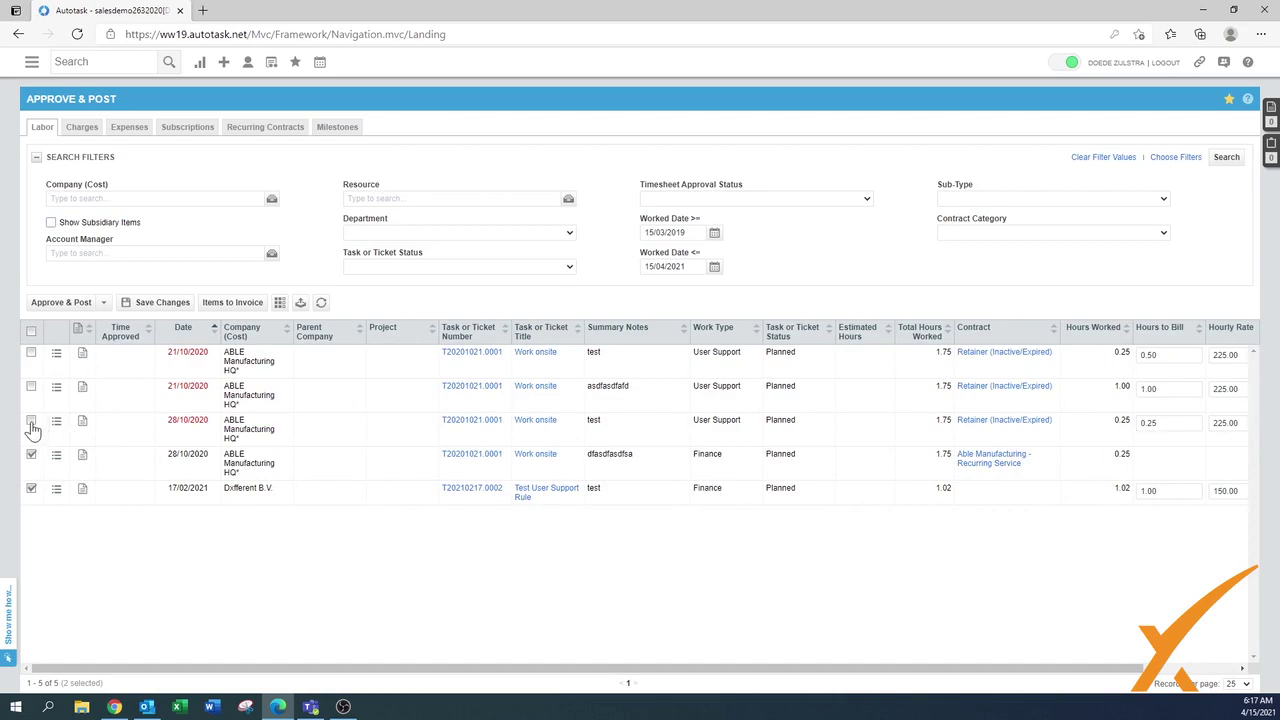
left_click(31, 354)
left_click(55, 304)
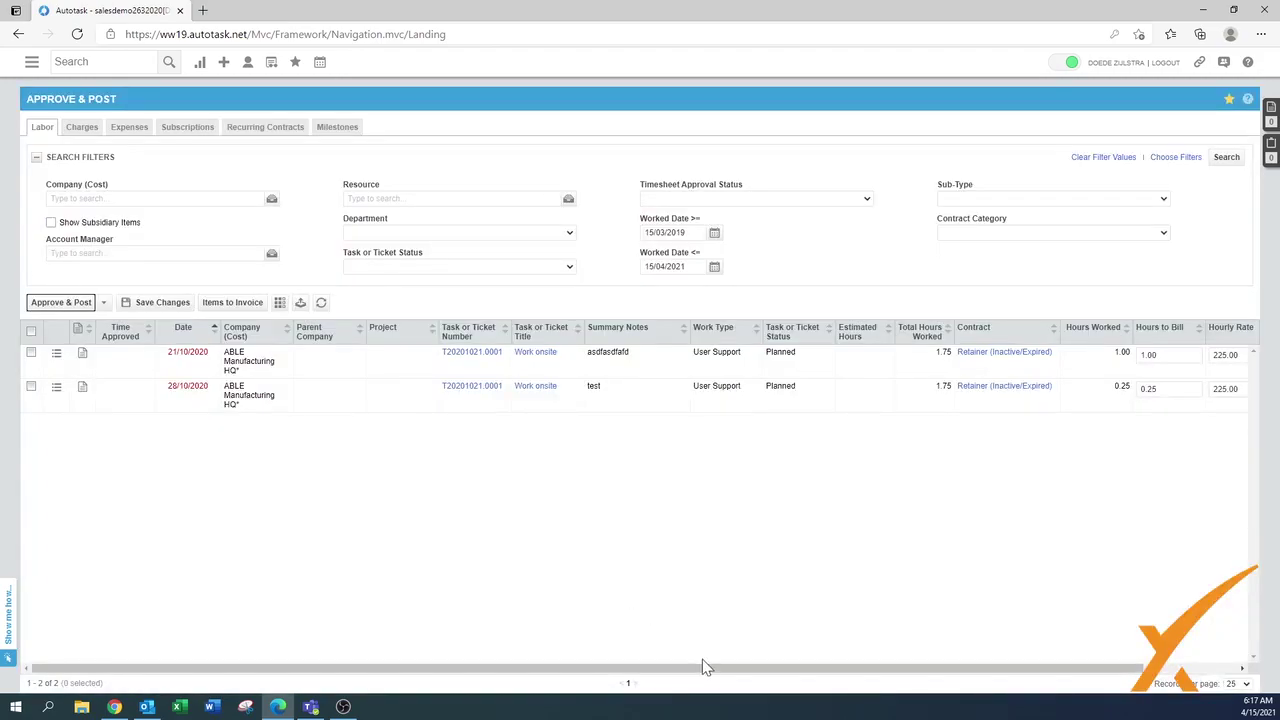
left_click_drag(715, 676, 620, 678)
Search the charges awaiting posting, then approve and post the 01/04/2021 Server beheer charge.
left_click(80, 133)
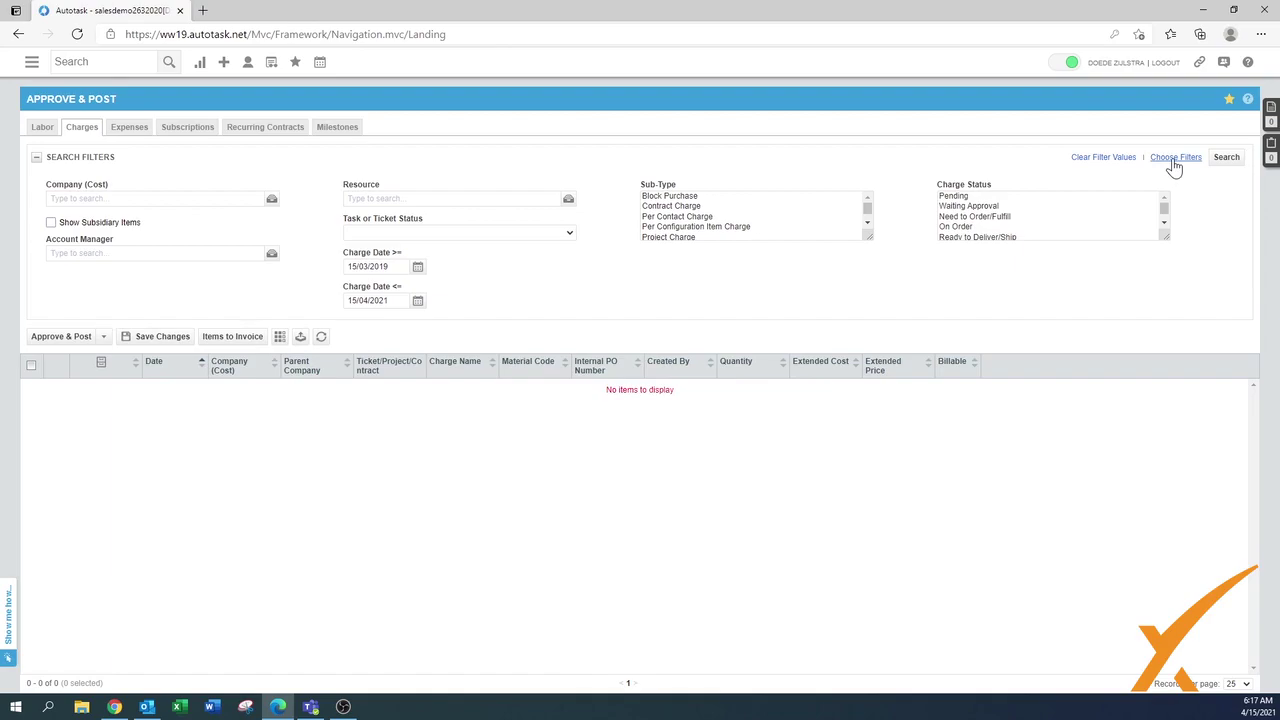
left_click(1227, 160)
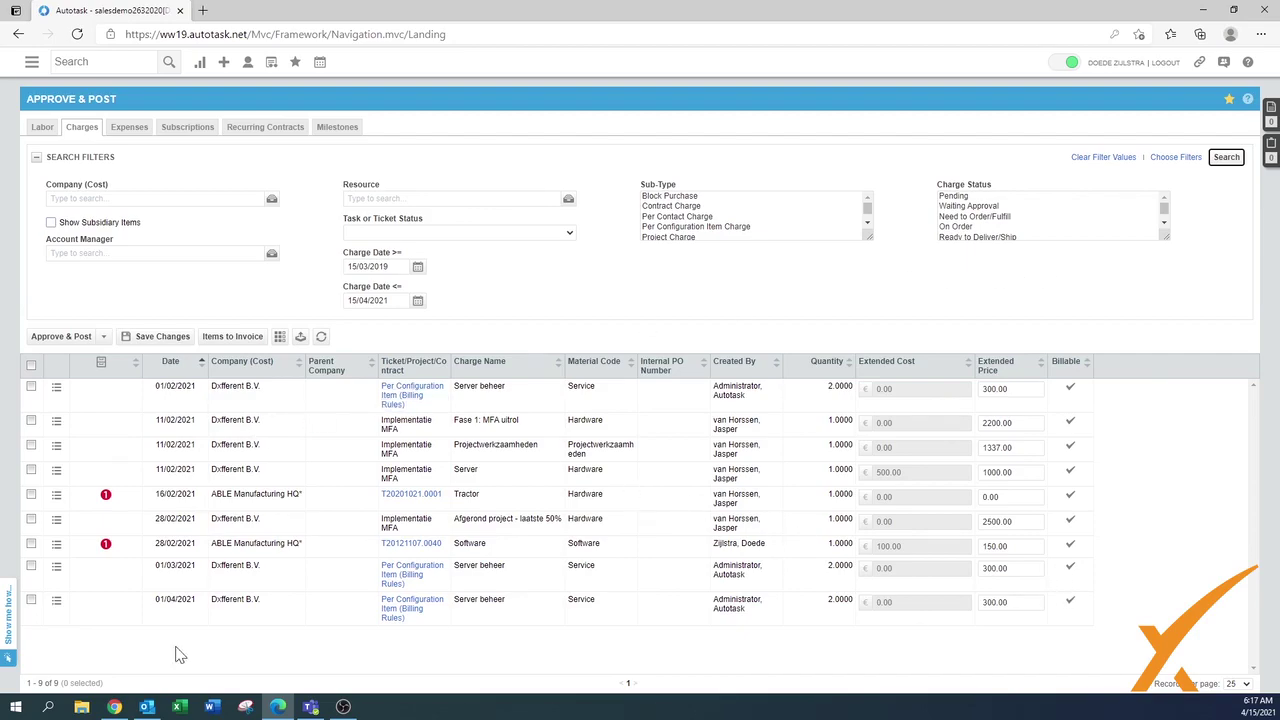
left_click(31, 601)
left_click(60, 338)
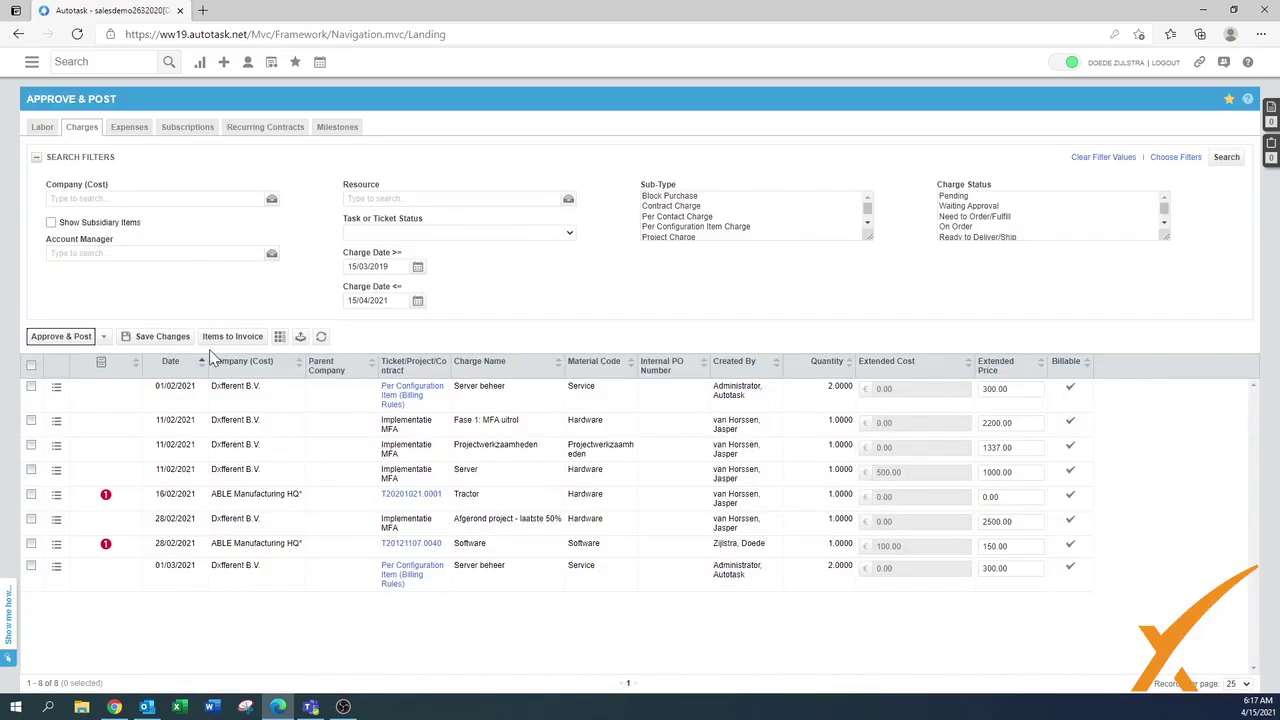
left_click(178, 136)
Search subscriptions to list the '24 layers firewall, bulletproof' item, then view Recurring Contracts.
left_click(1226, 157)
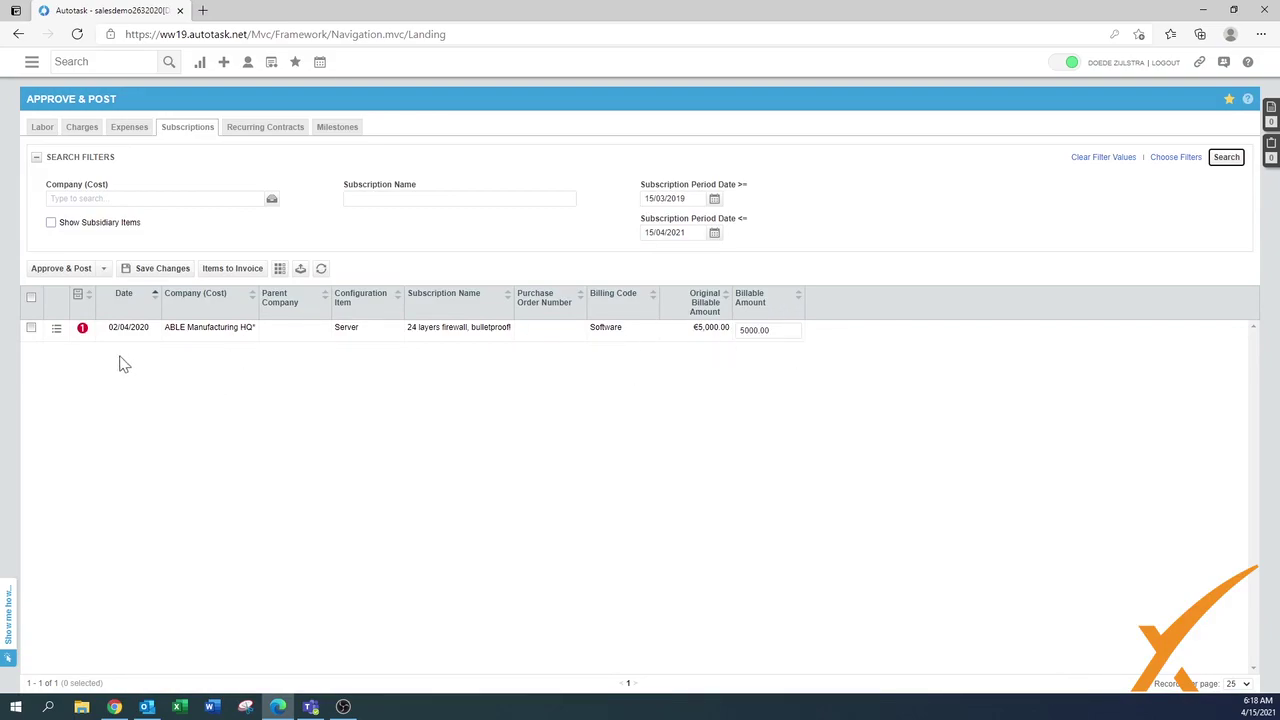
left_click(256, 128)
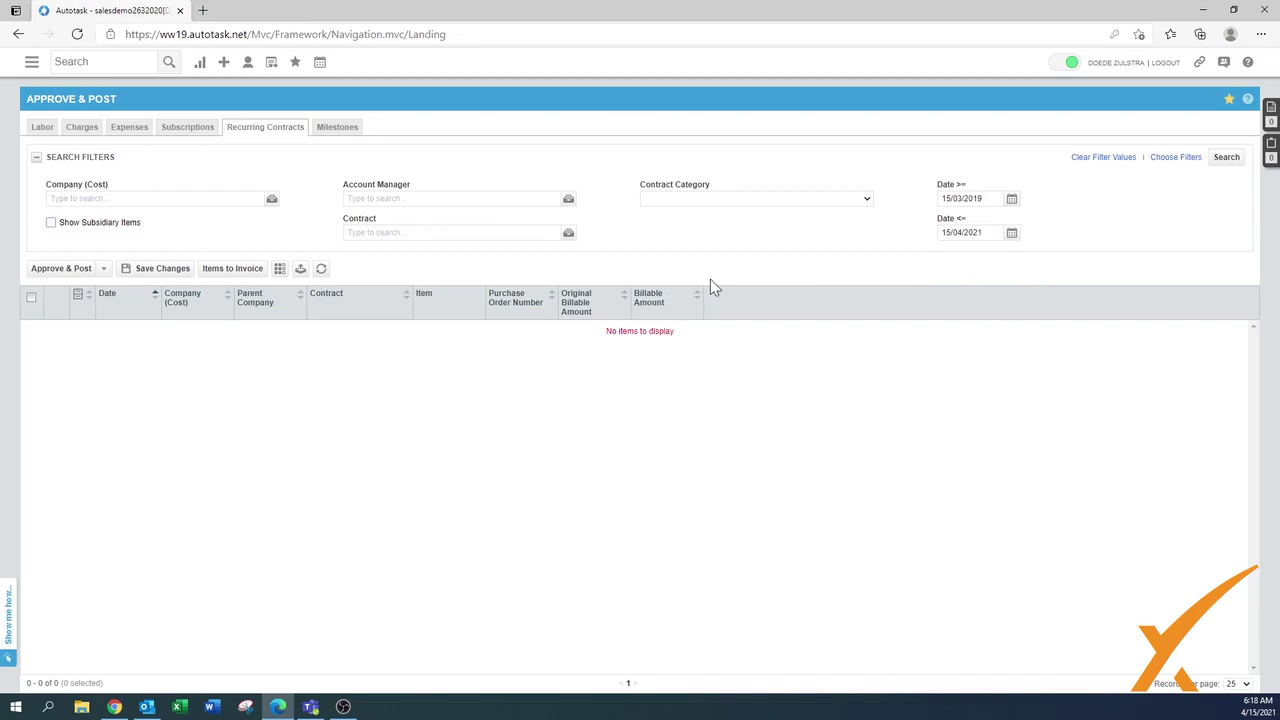
Search recurring contract items with start date 04/01/2020, fixing the invalid end date via the calendar.
left_click(1226, 158)
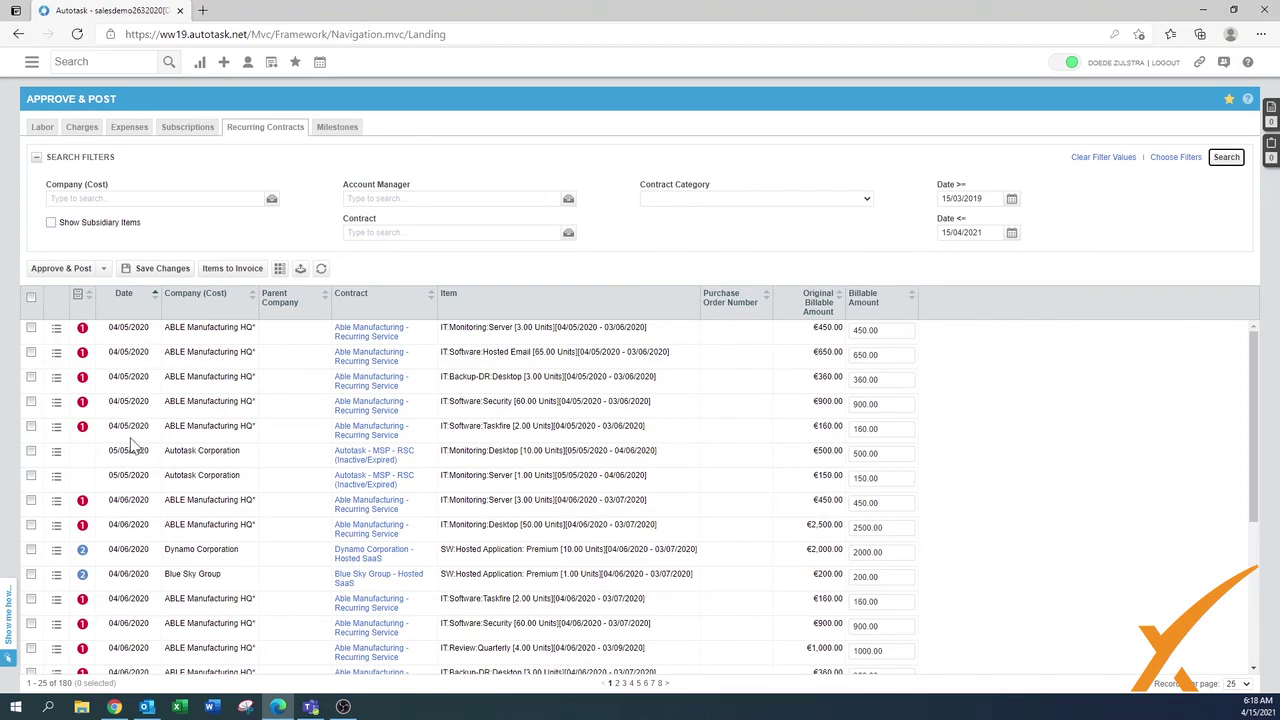
left_click(985, 199)
type("04")
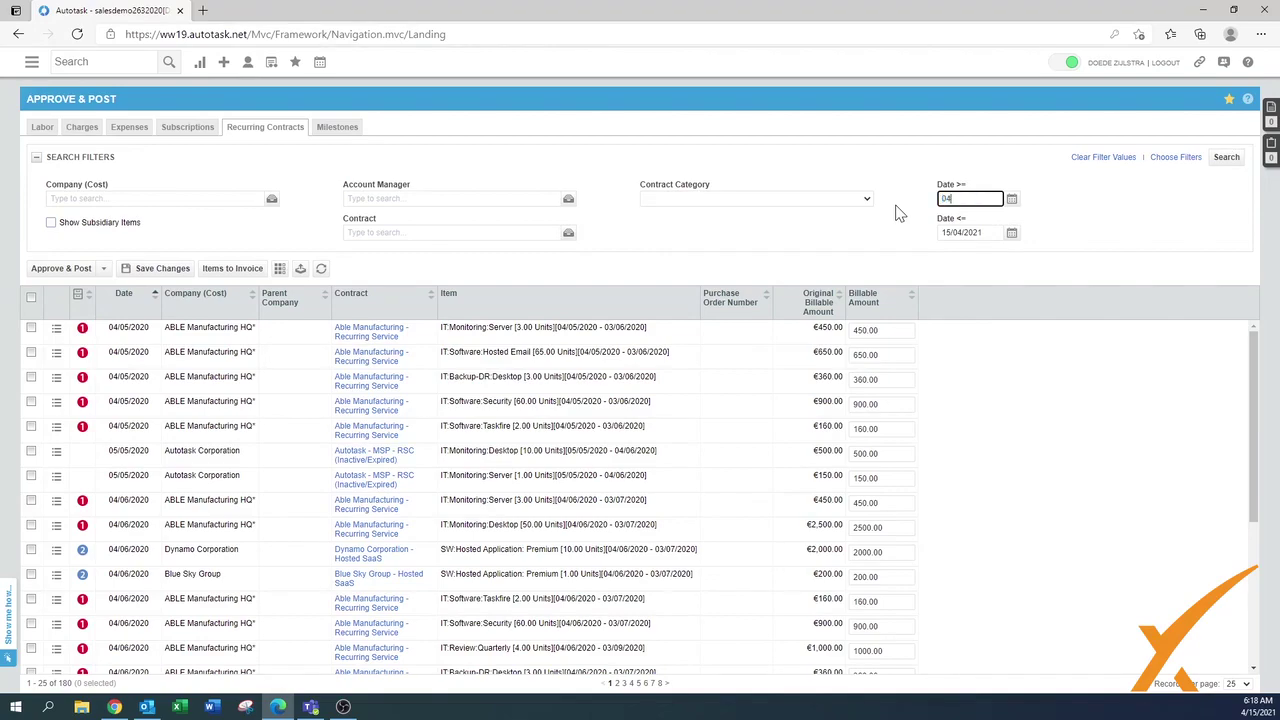
type("/01/2020")
key("Tab")
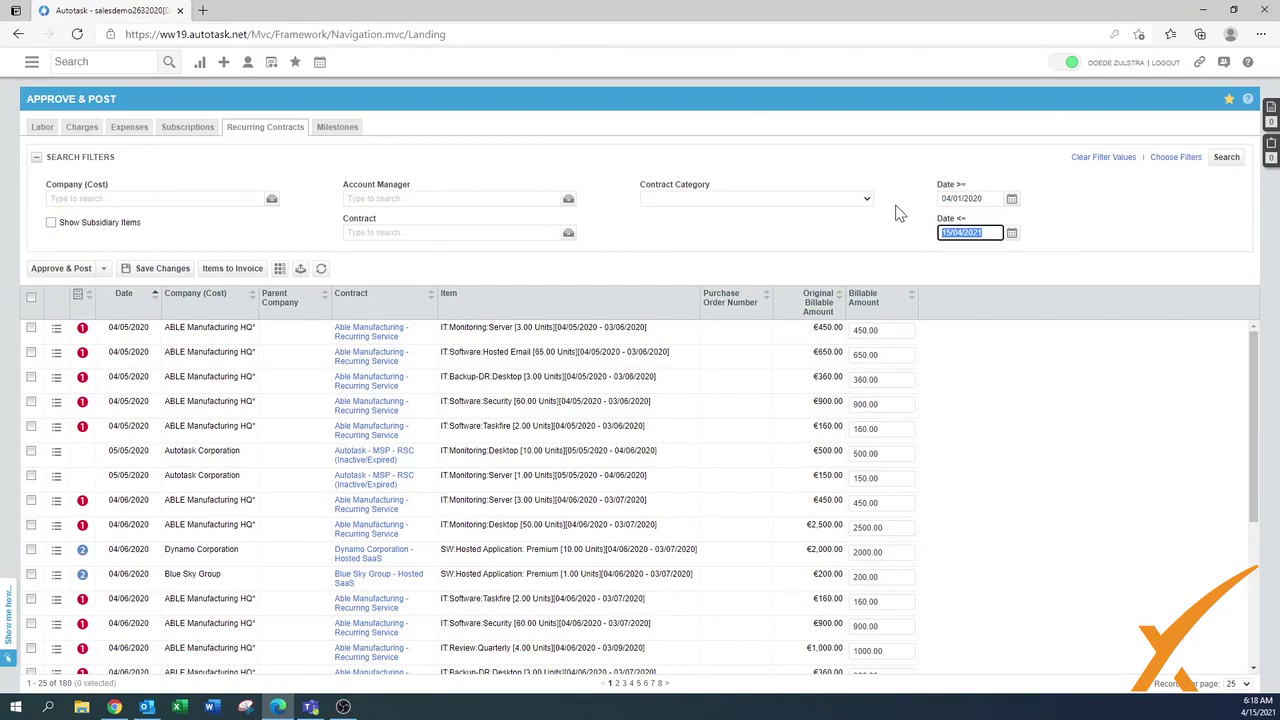
type("0")
left_click(1233, 160)
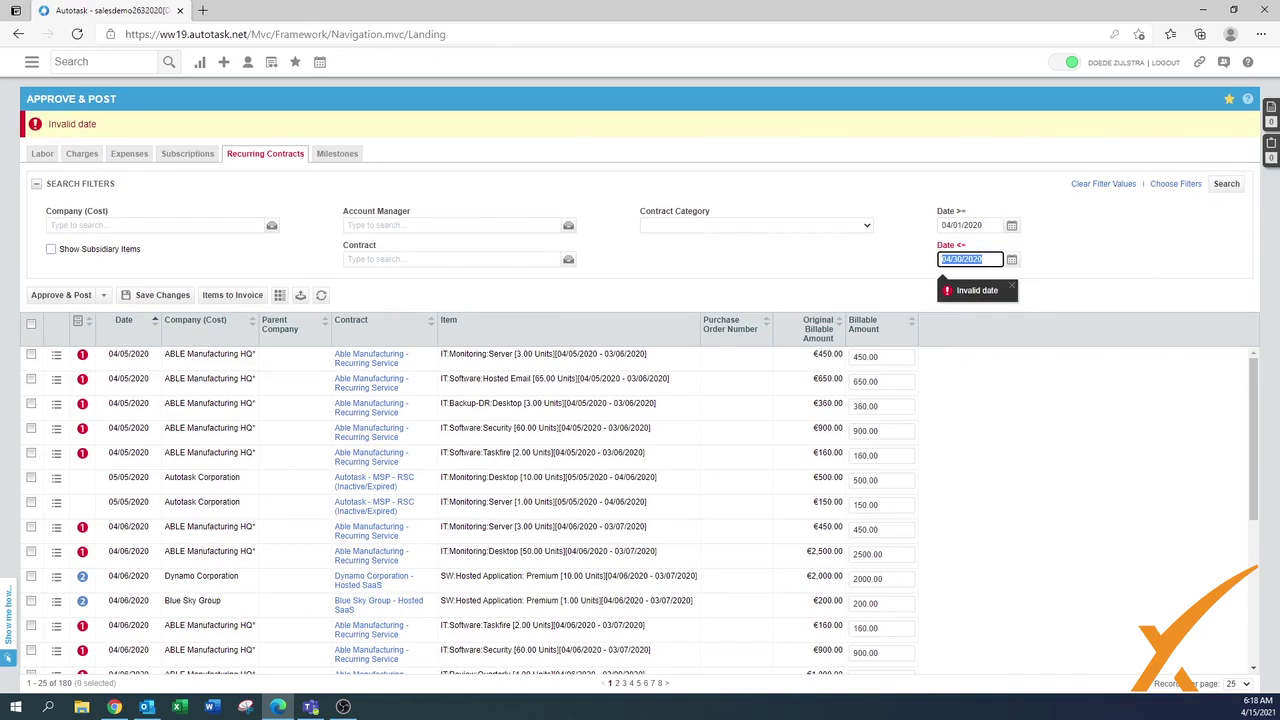
left_click(990, 259)
left_click(1012, 261)
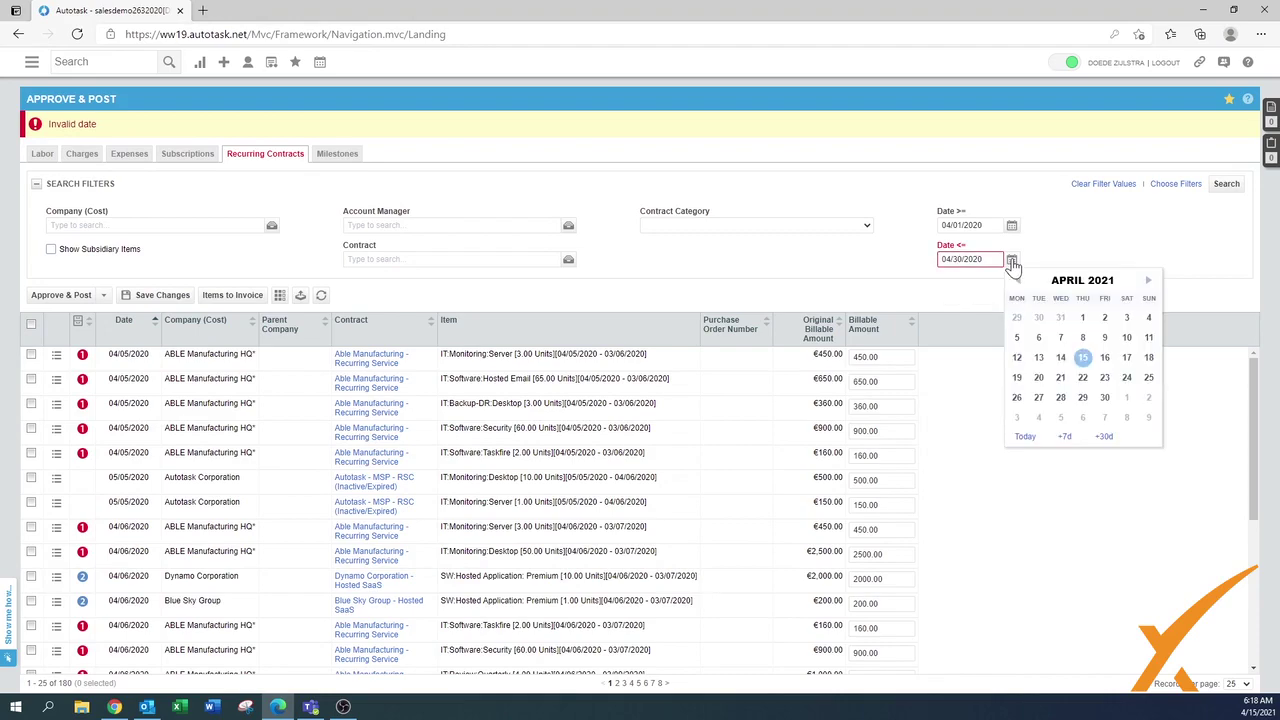
left_click(1105, 398)
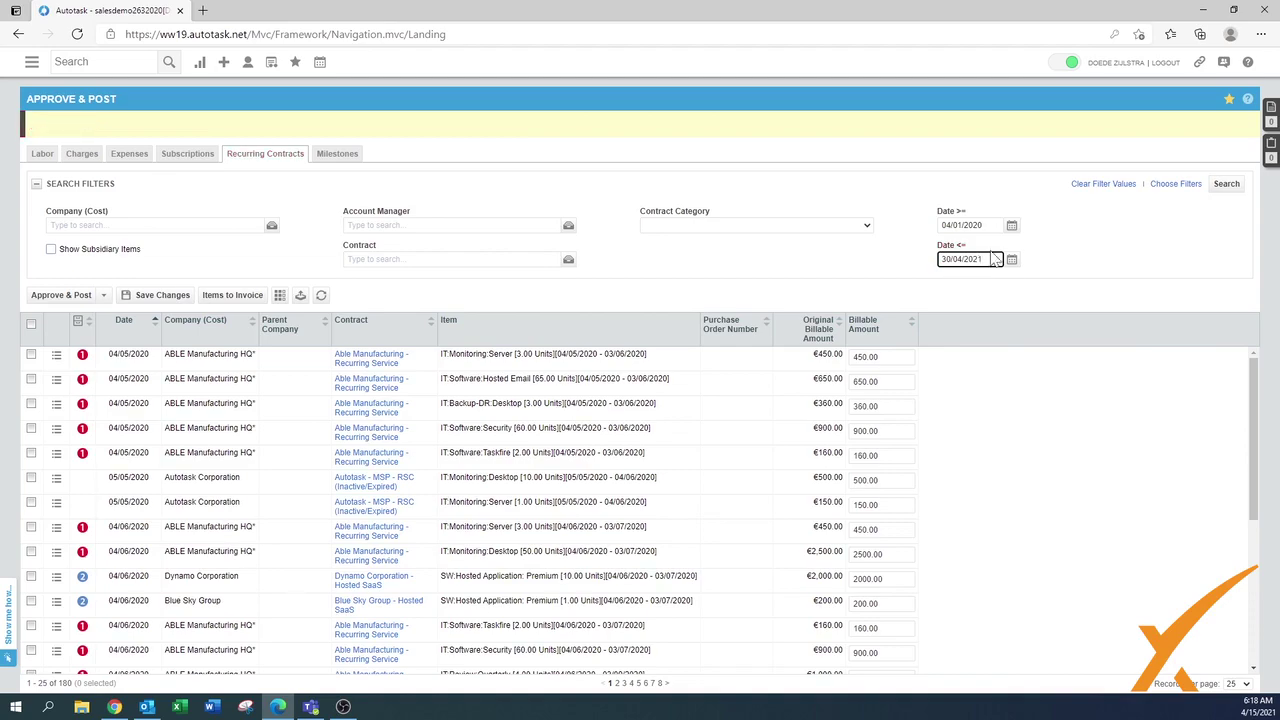
Set the date range to 01/04/2020–30/04/2020 and search for April 2020 items.
left_click(968, 225)
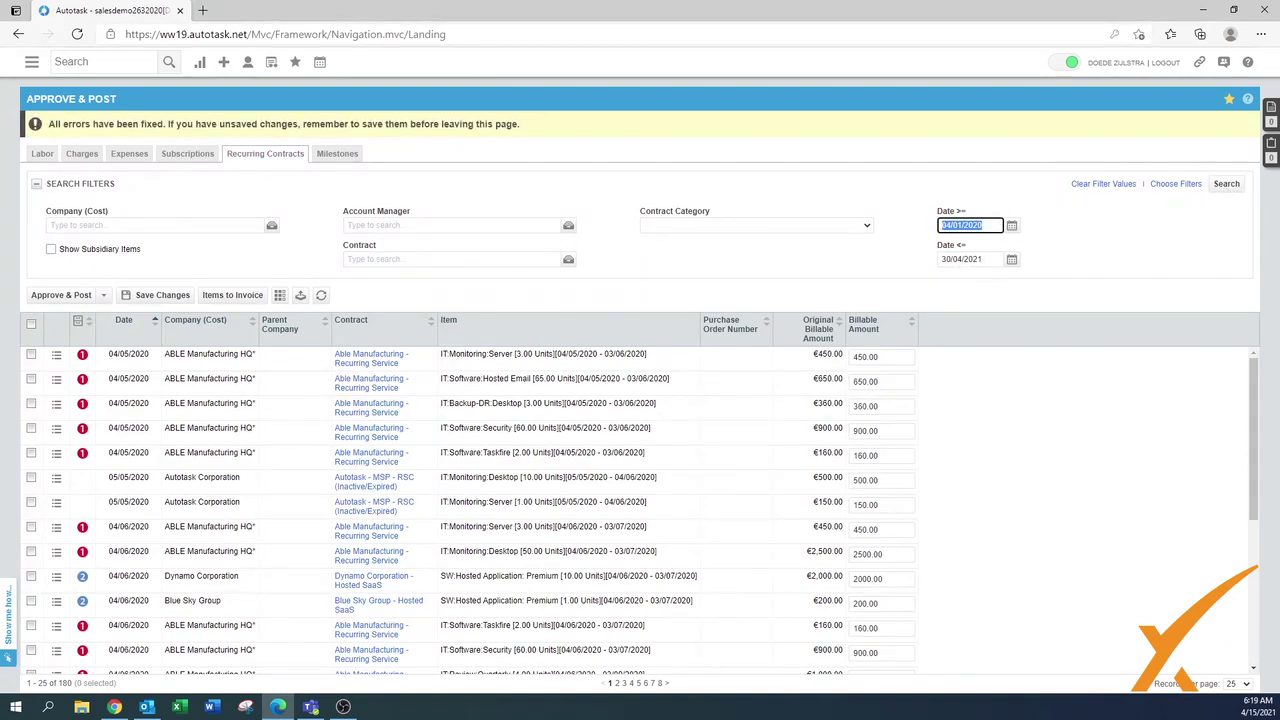
left_click_drag(968, 225, 927, 235)
type("01/")
key("Tab")
type("30/04/2020")
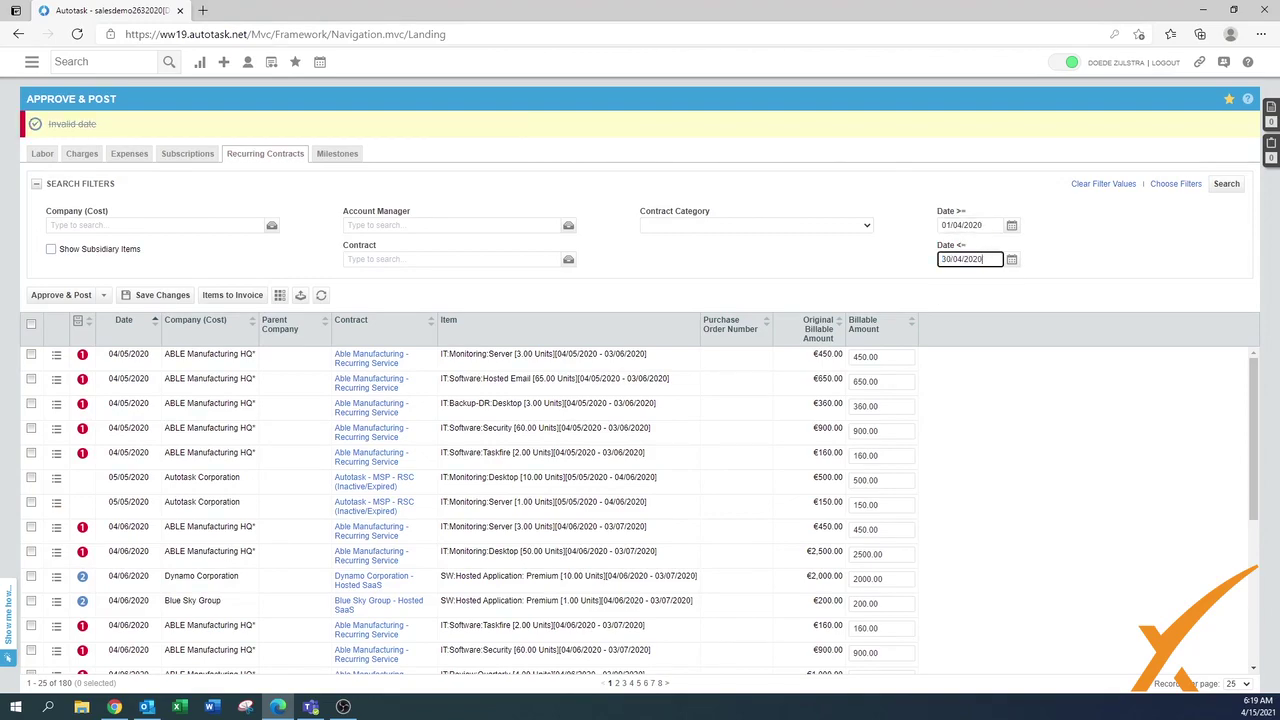
key("Tab")
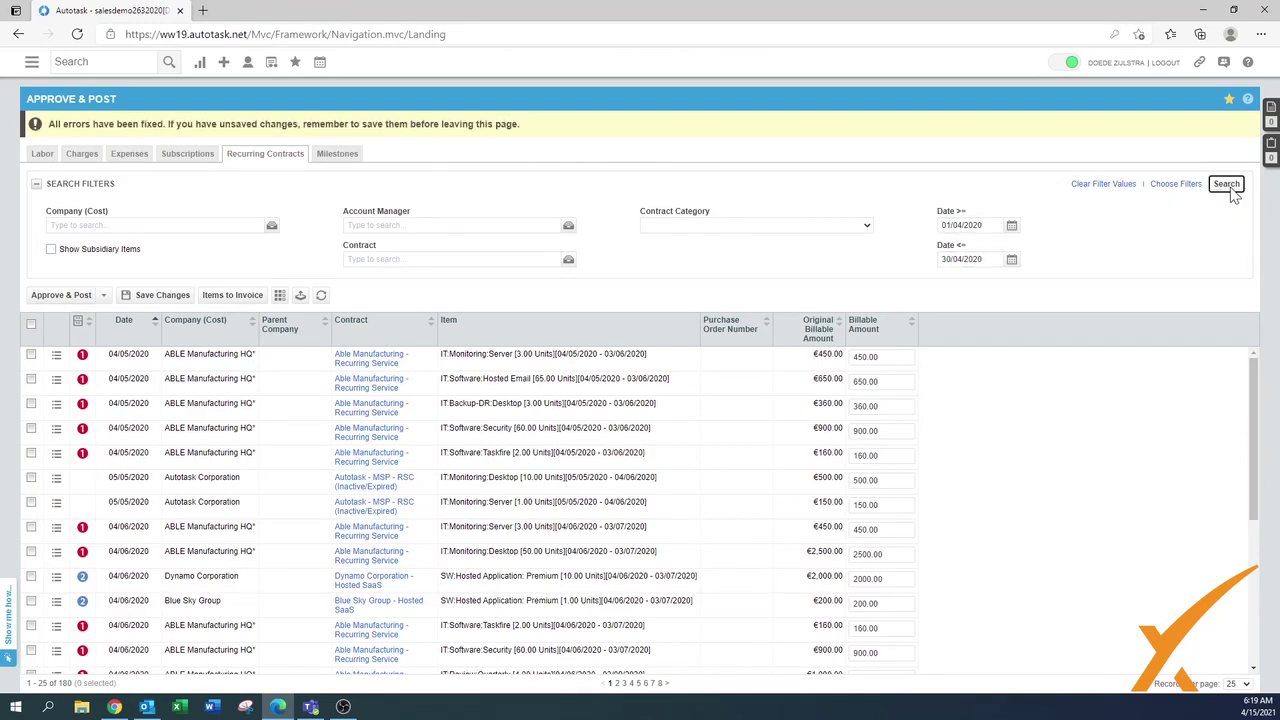
left_click(1228, 186)
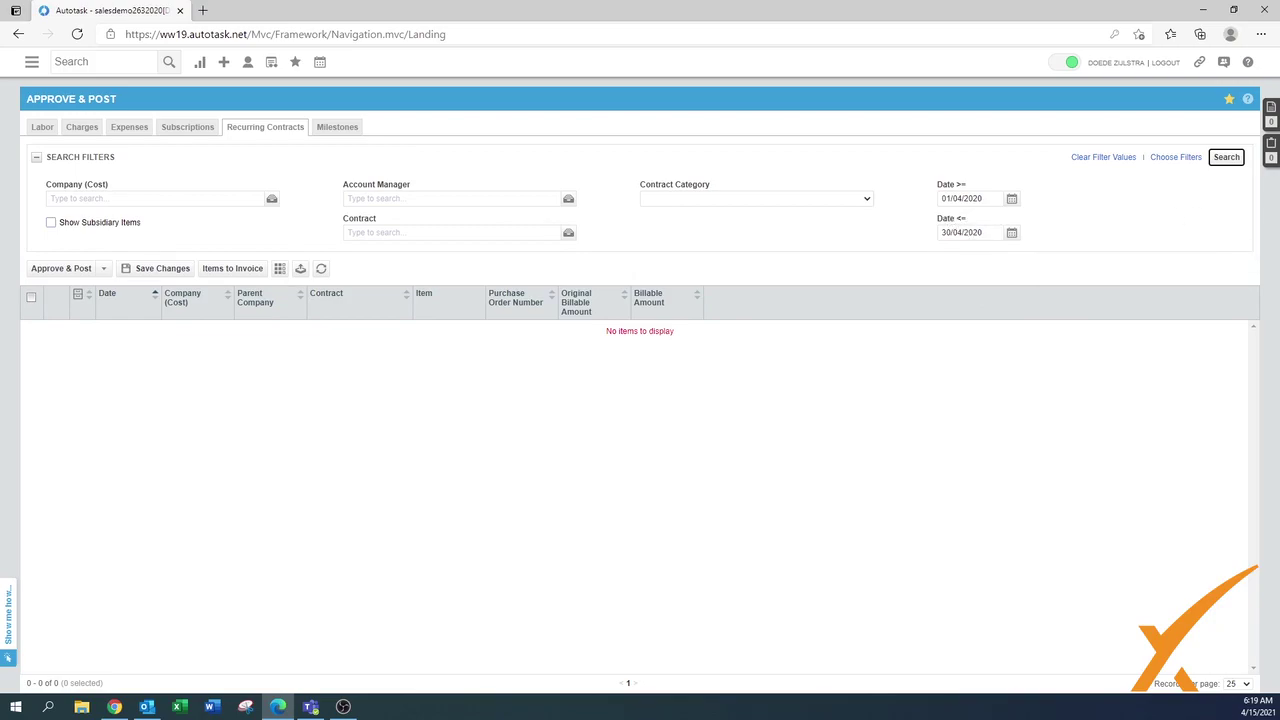
Change the range to 01/01/2020–31/01/2020 and search again, returning no items.
left_click(962, 198)
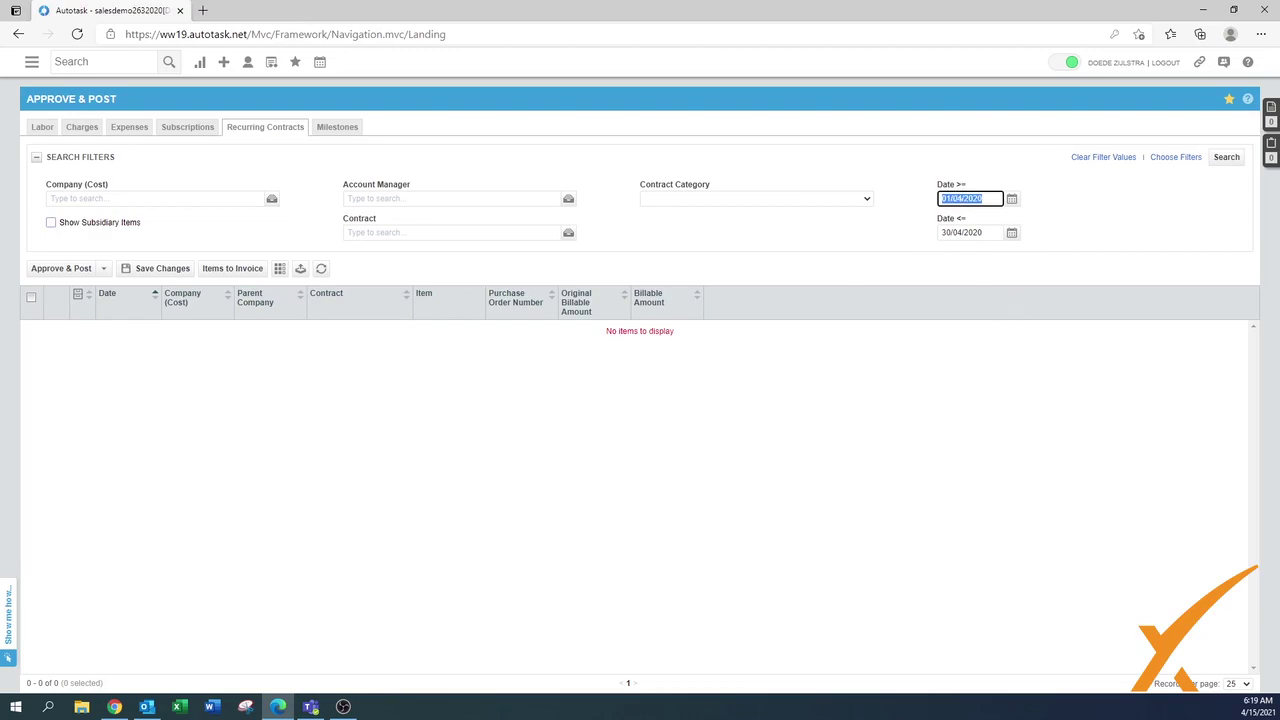
double_click(957, 198)
key("Tab")
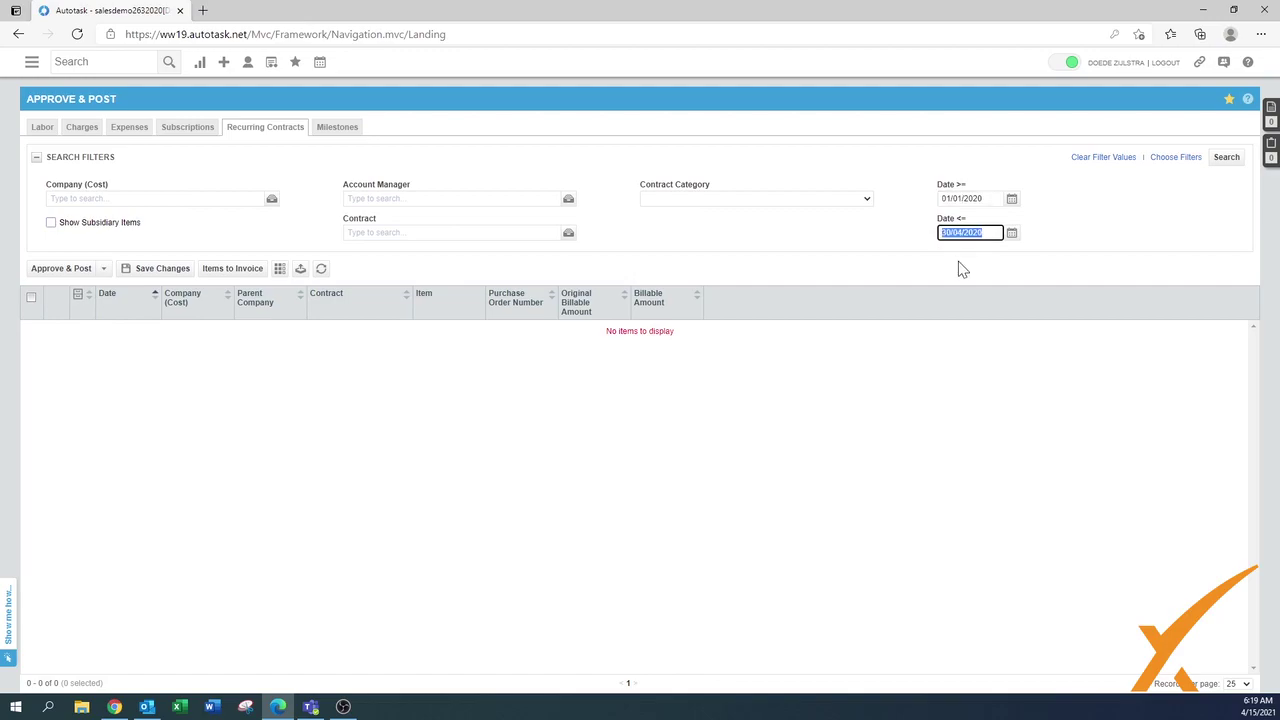
key("Home")
key("Delete")
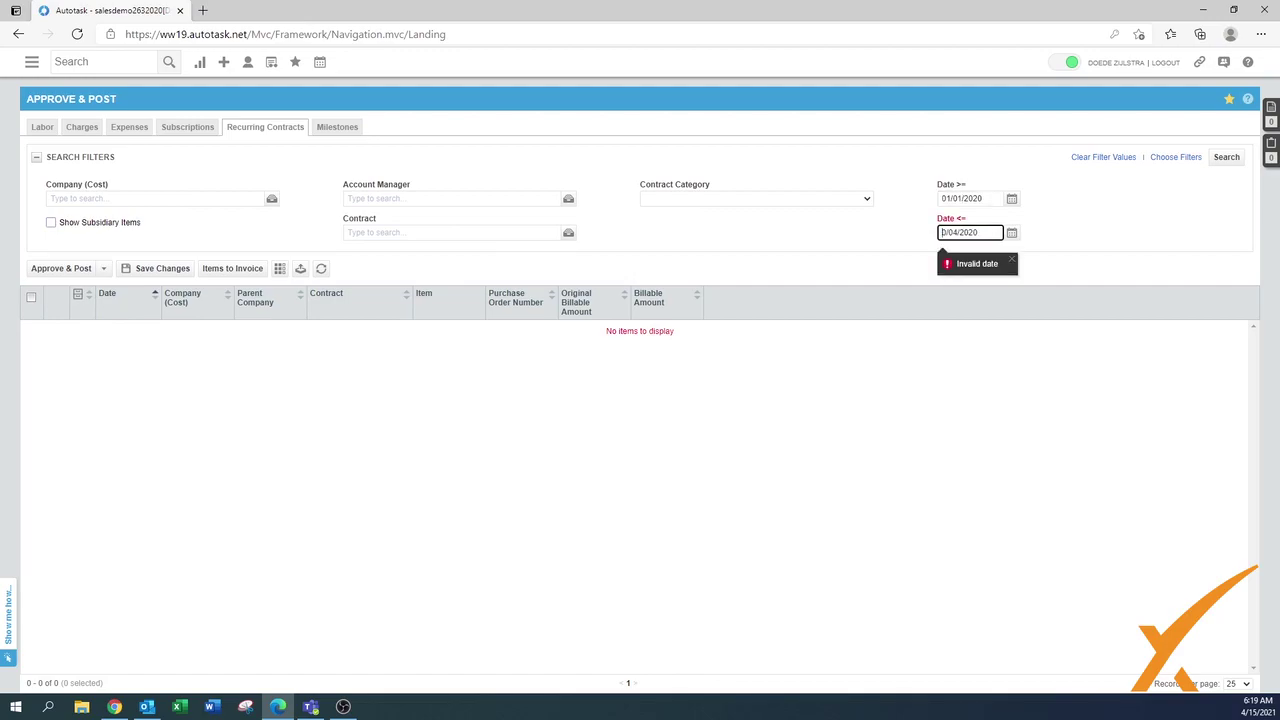
key("Delete")
key("Delete")
key("Delete")
key("Delete")
key("Delete")
key("Delete")
key("Delete")
key("Delete")
key("Delete")
type("31/01/2020")
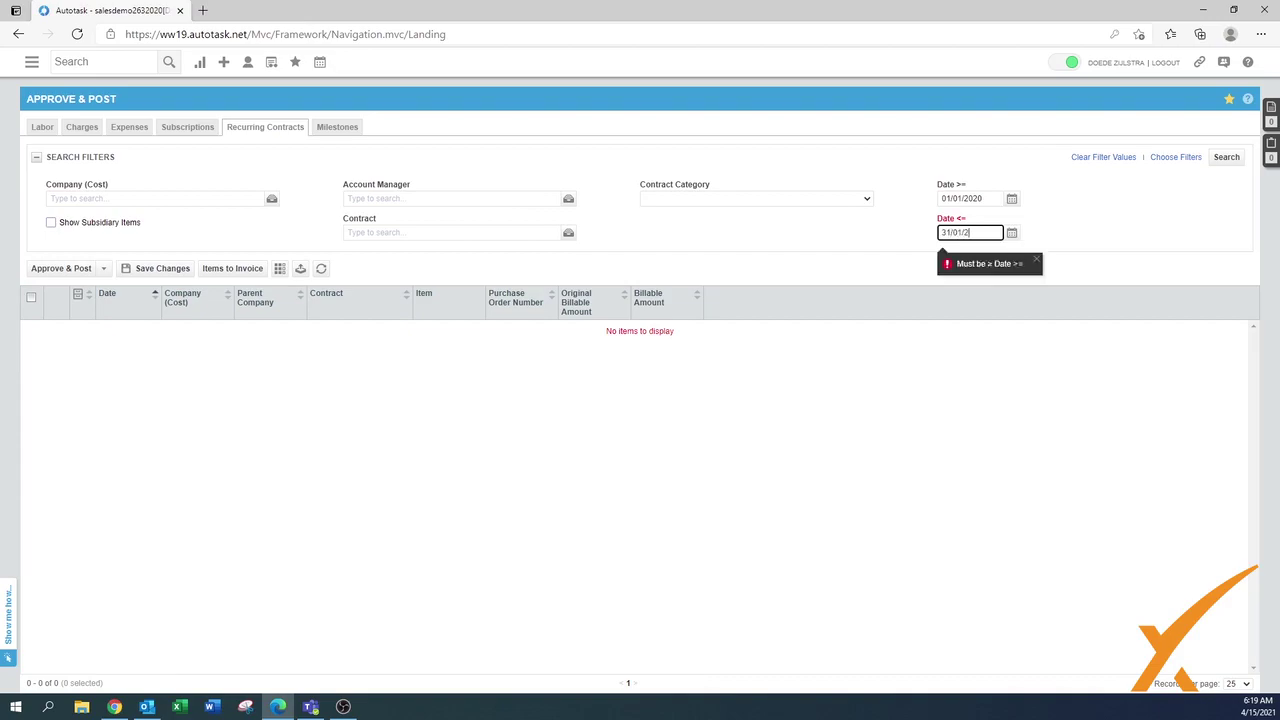
left_click(1227, 157)
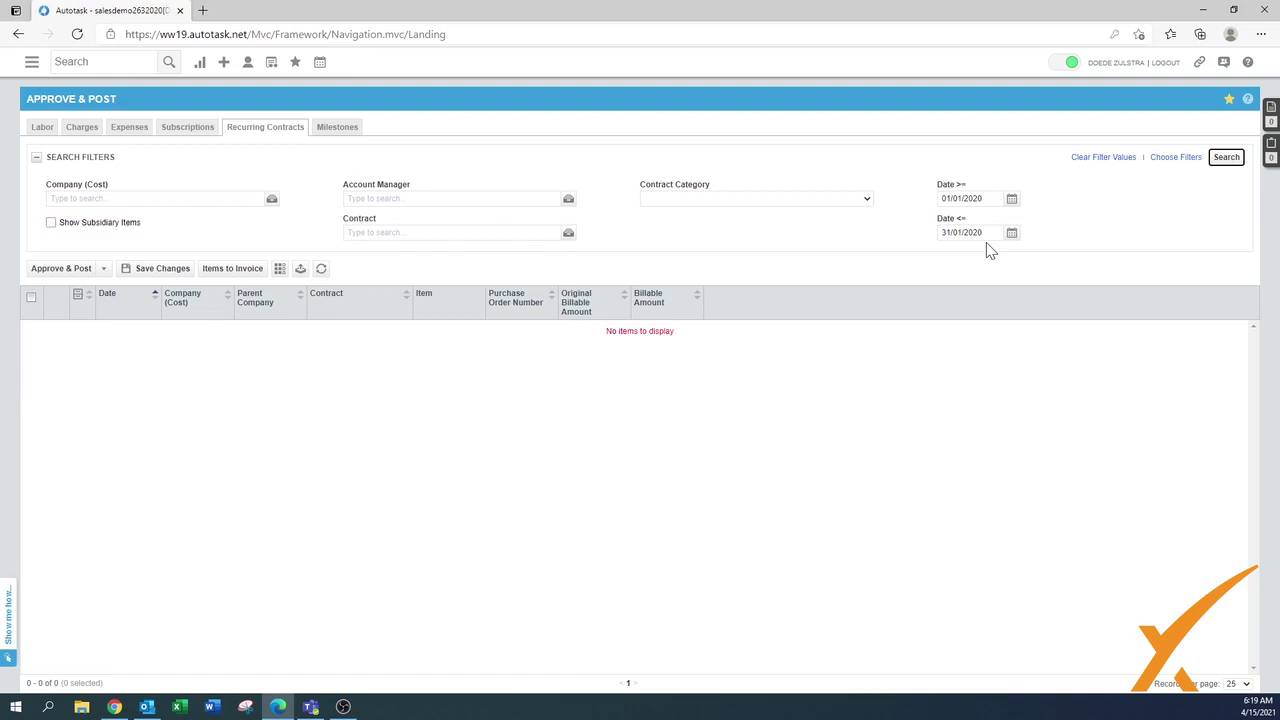
Extend the end date to 31/01/2021 and search the recurring contract items.
triple_click(962, 232)
key("End")
left_click(1227, 160)
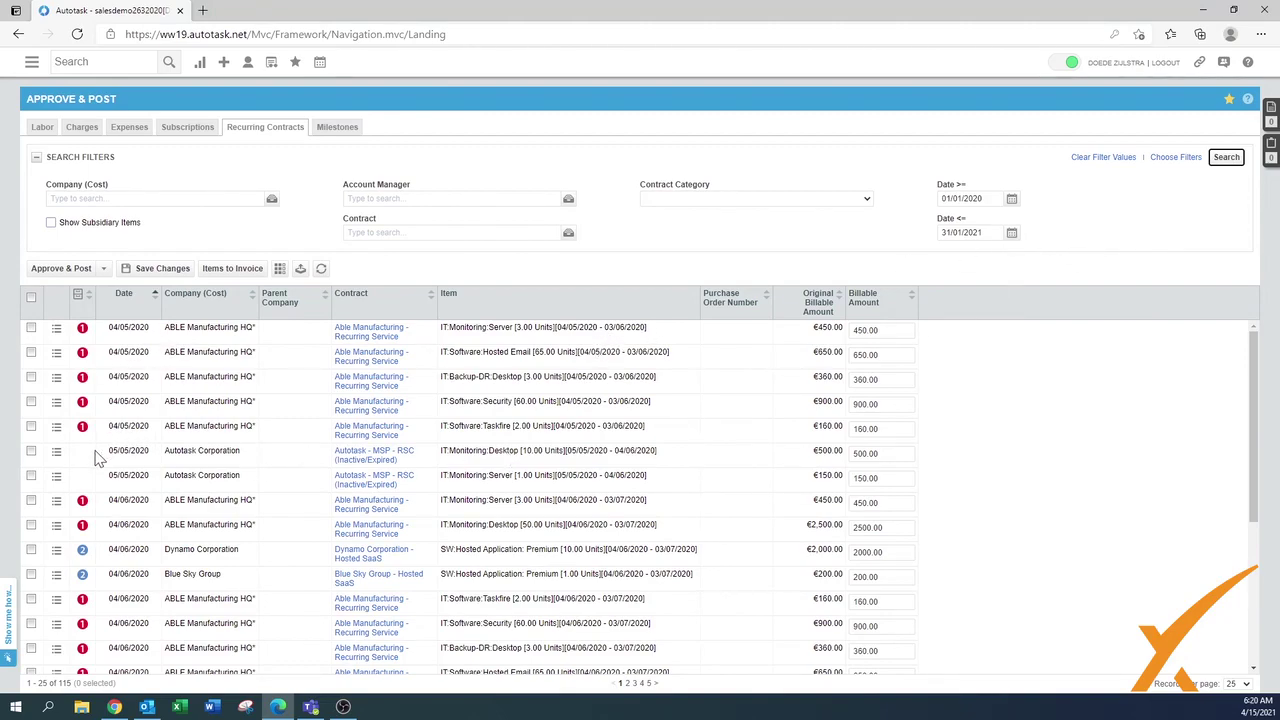
Approve and post the two Autotask Corporation recurring contract items.
left_click(31, 452)
left_click(31, 477)
left_click(61, 271)
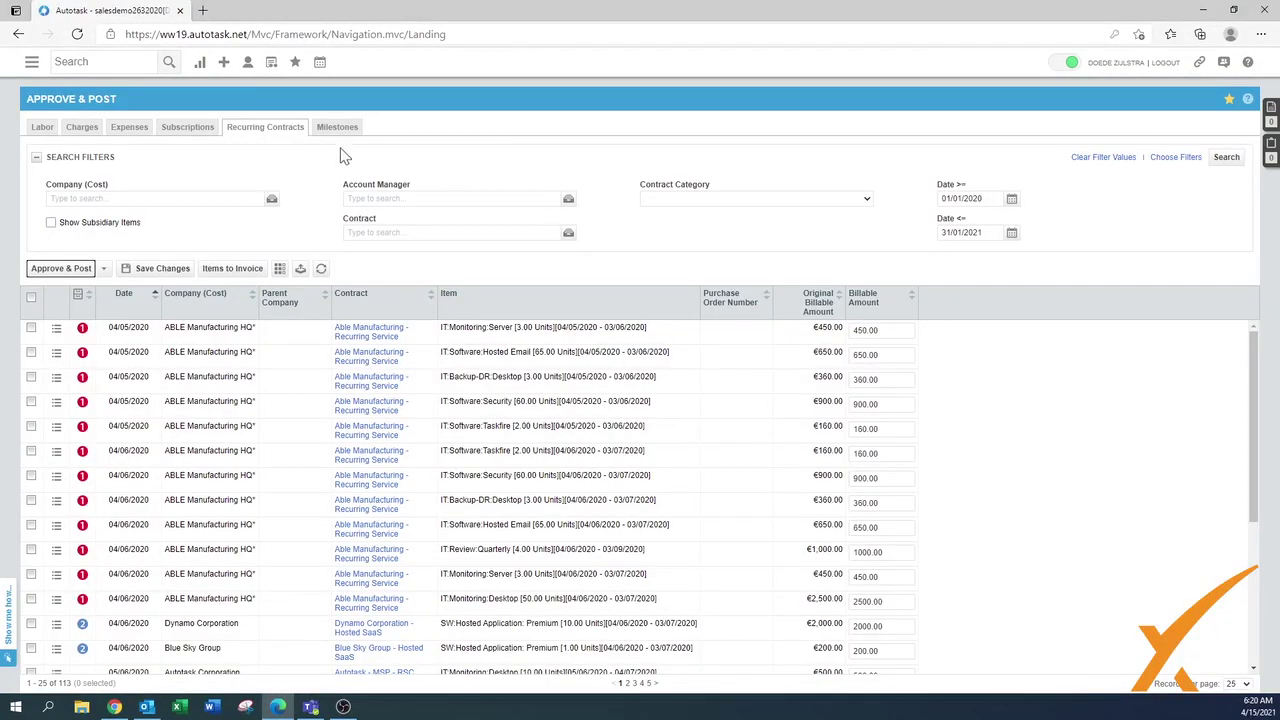
left_click(338, 129)
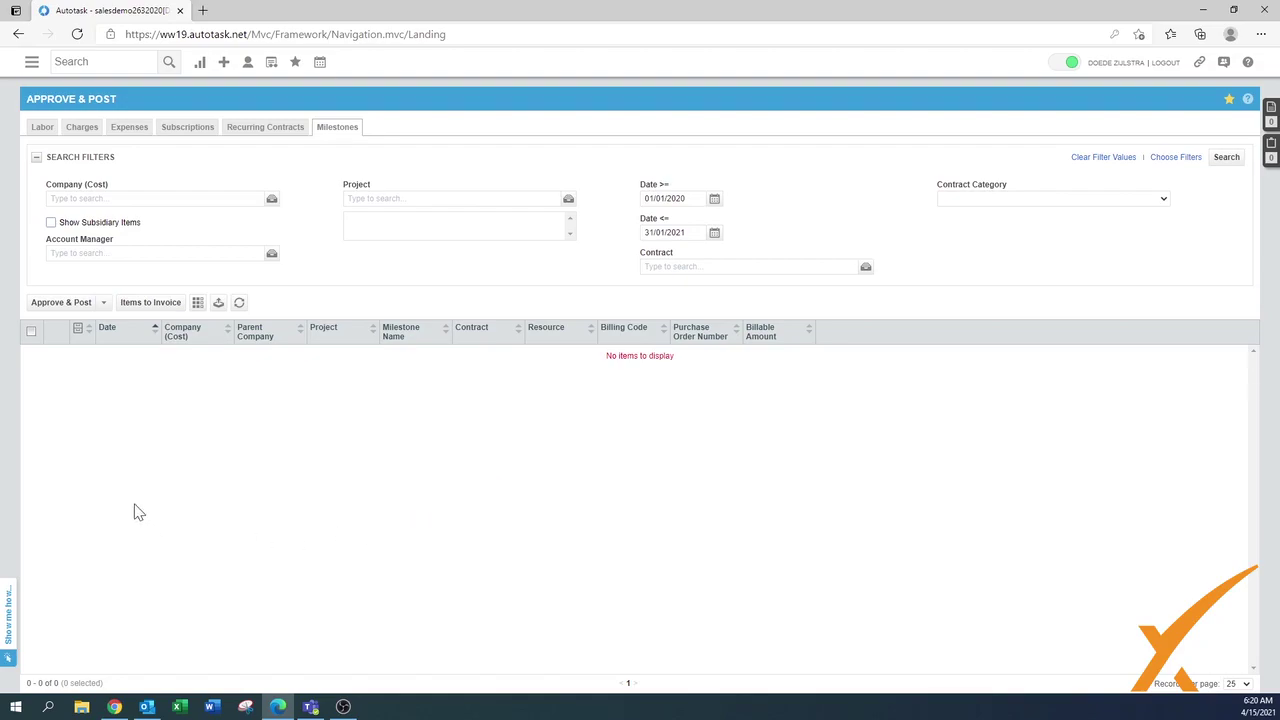
Open Items to Invoice, dismiss the QuickBooks notice, search from 15/03/2020, and select all items.
left_click(150, 303)
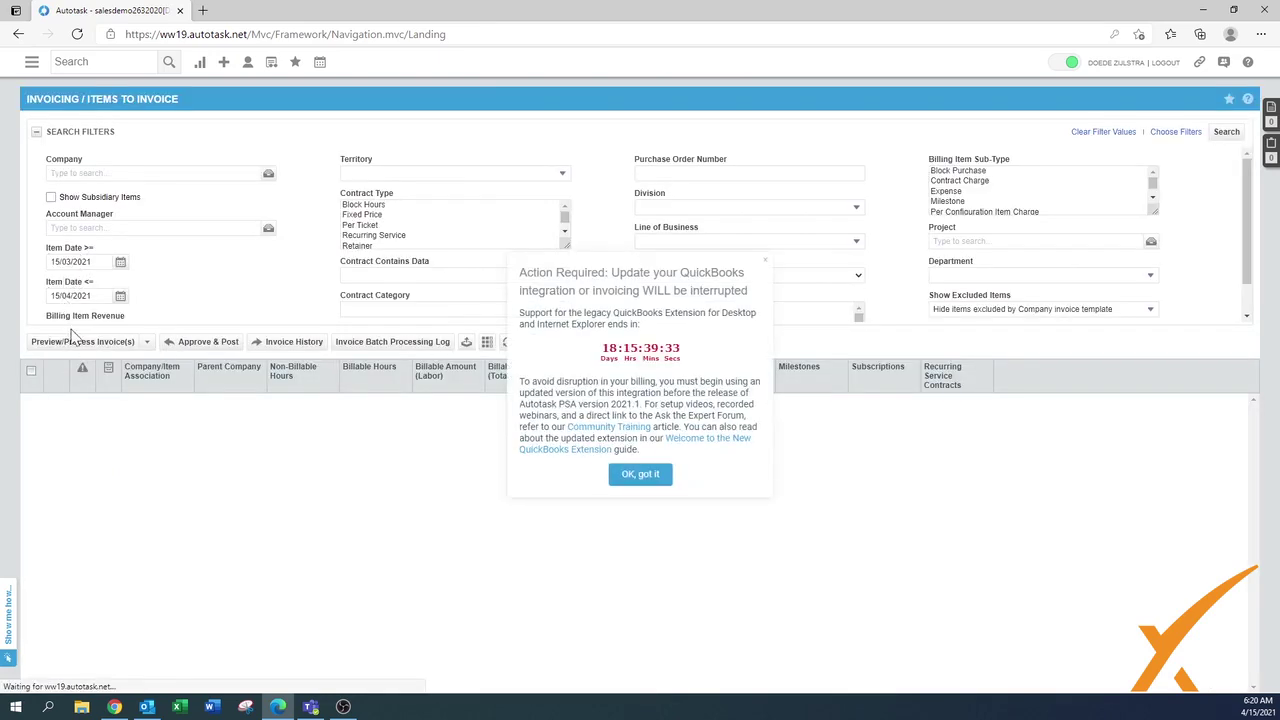
left_click(648, 476)
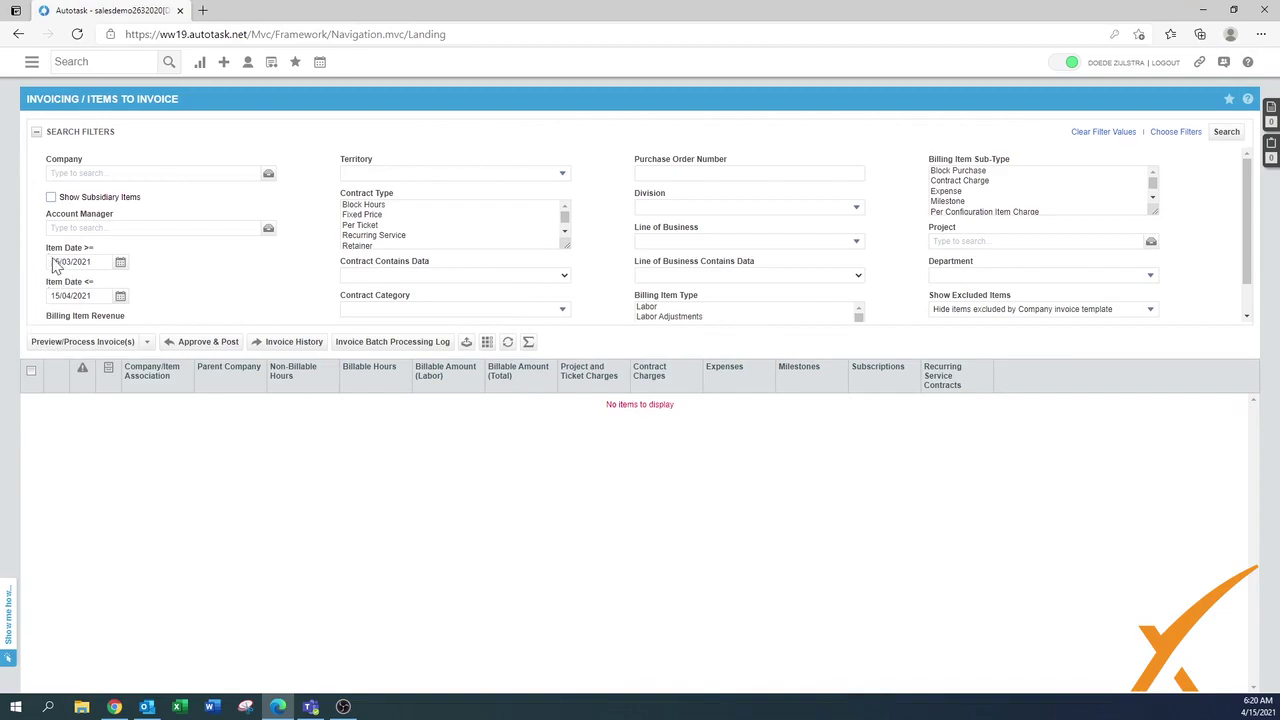
left_click(100, 262)
key("End")
left_click(168, 293)
left_click(1226, 132)
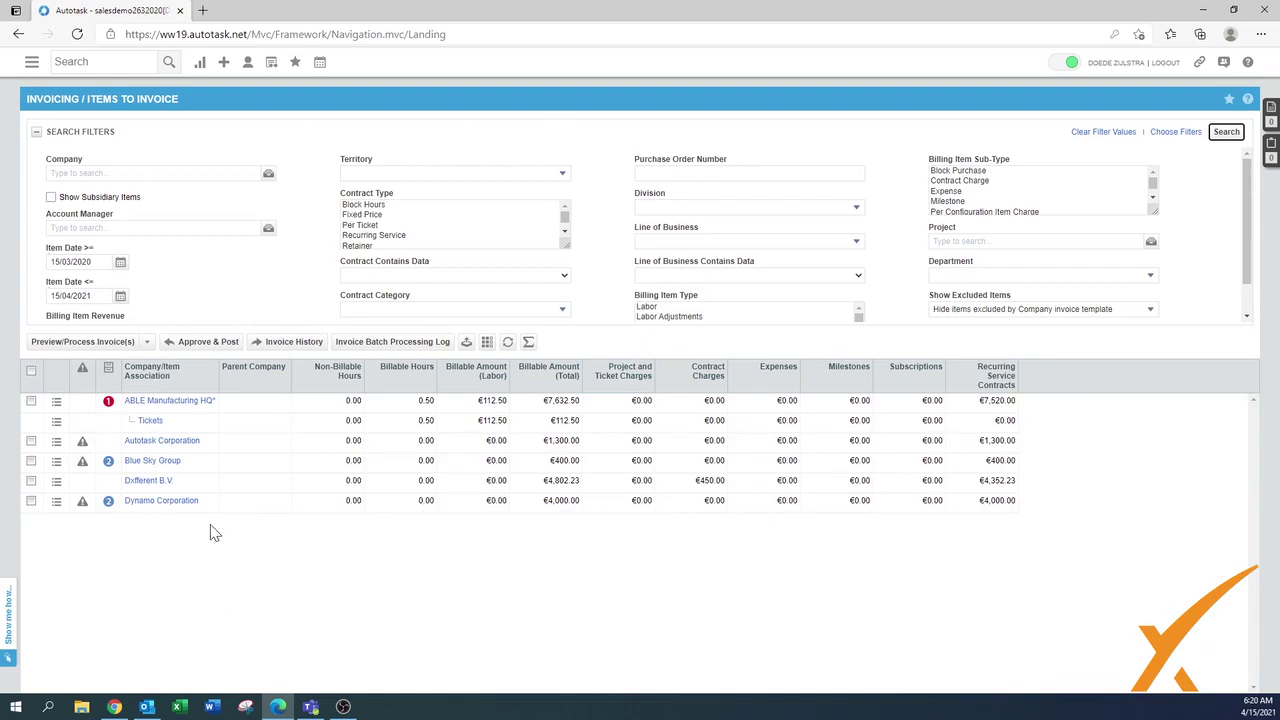
left_click(31, 370)
Preview invoices for the five selected companies, showing ABLE Manufacturing HQ first.
left_click(67, 345)
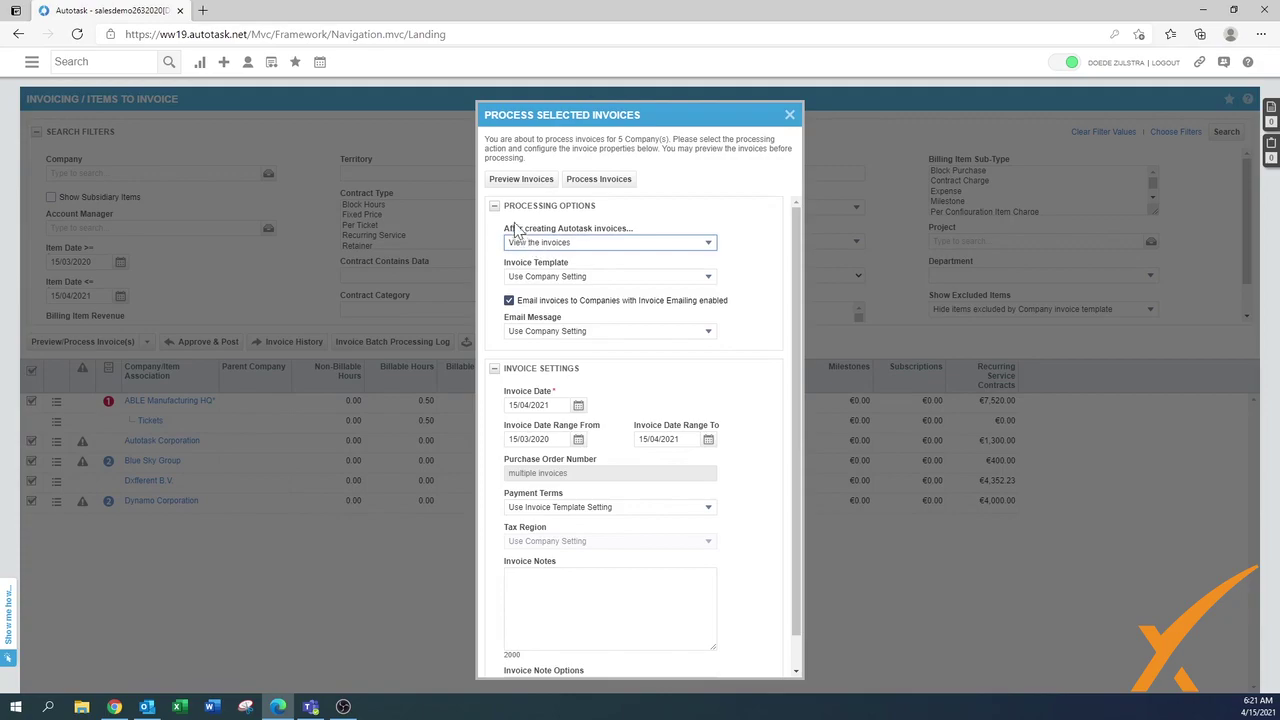
left_click(515, 181)
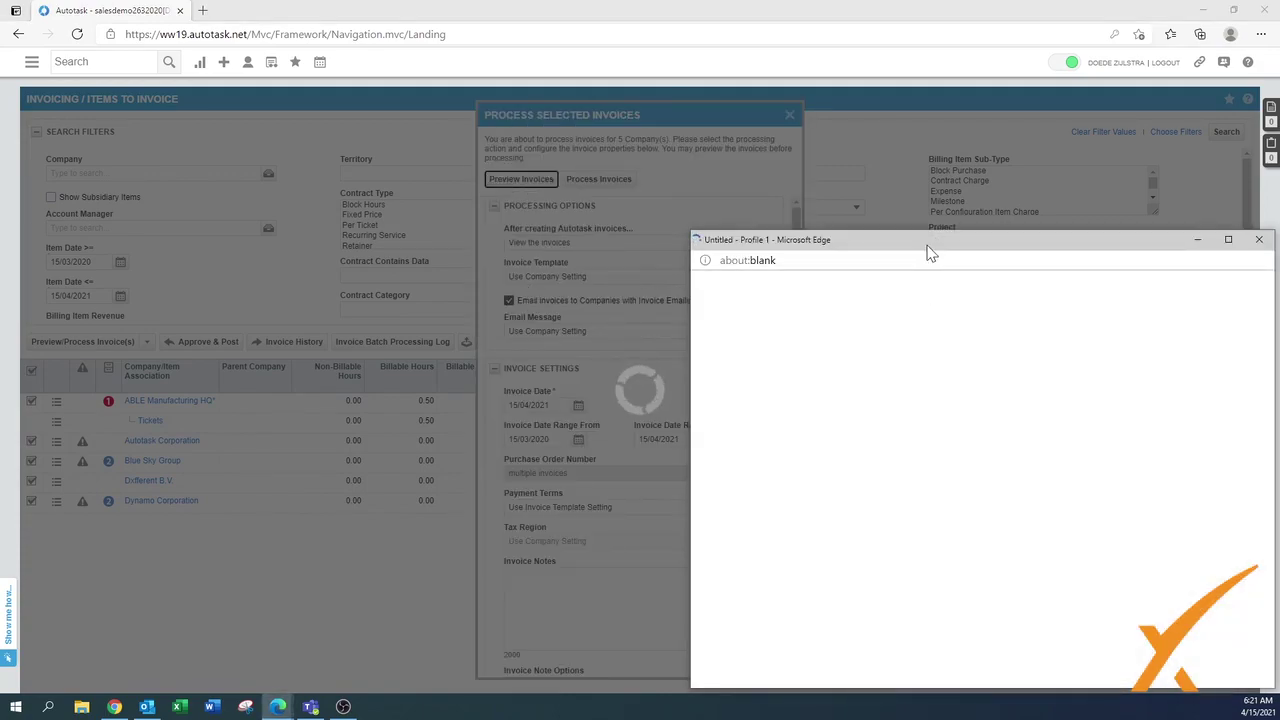
left_click_drag(866, 237, 743, 180)
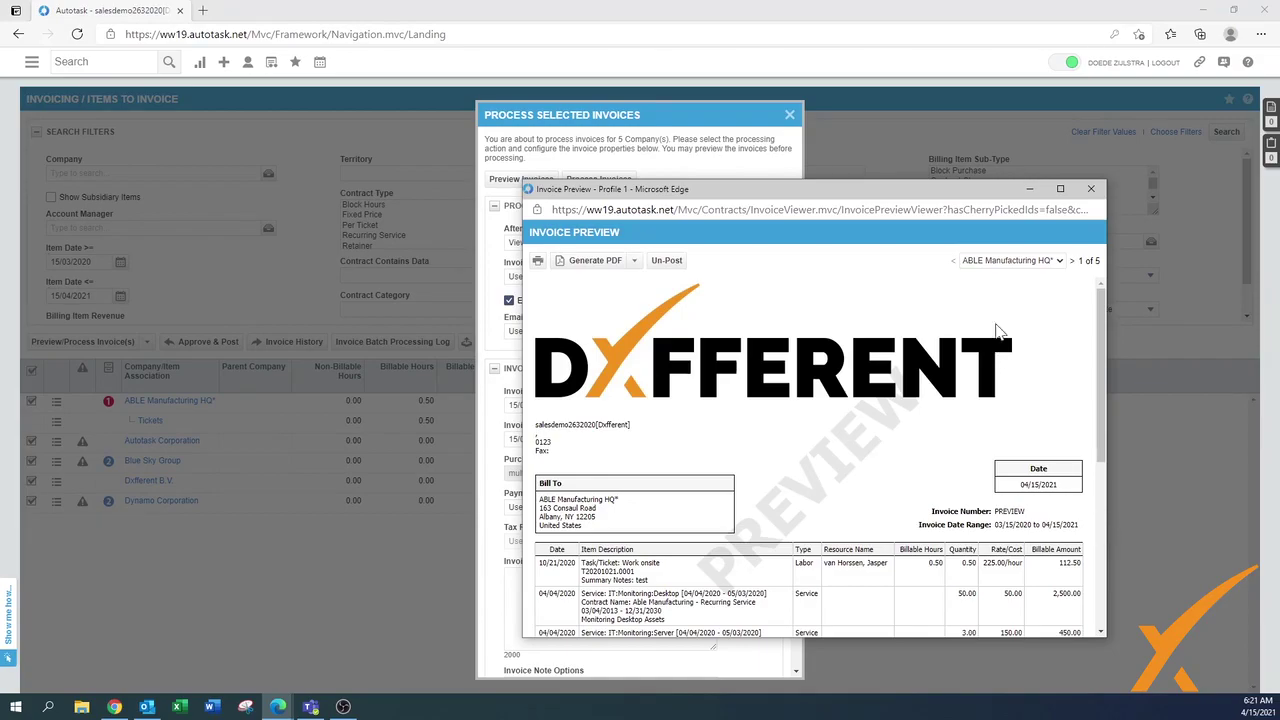
Scroll through previews 1–3 of 5 (ABLE Manufacturing HQ, Autotask Corporation, Blue Sky Group) and close them.
scroll(1101, 424, "down", 2)
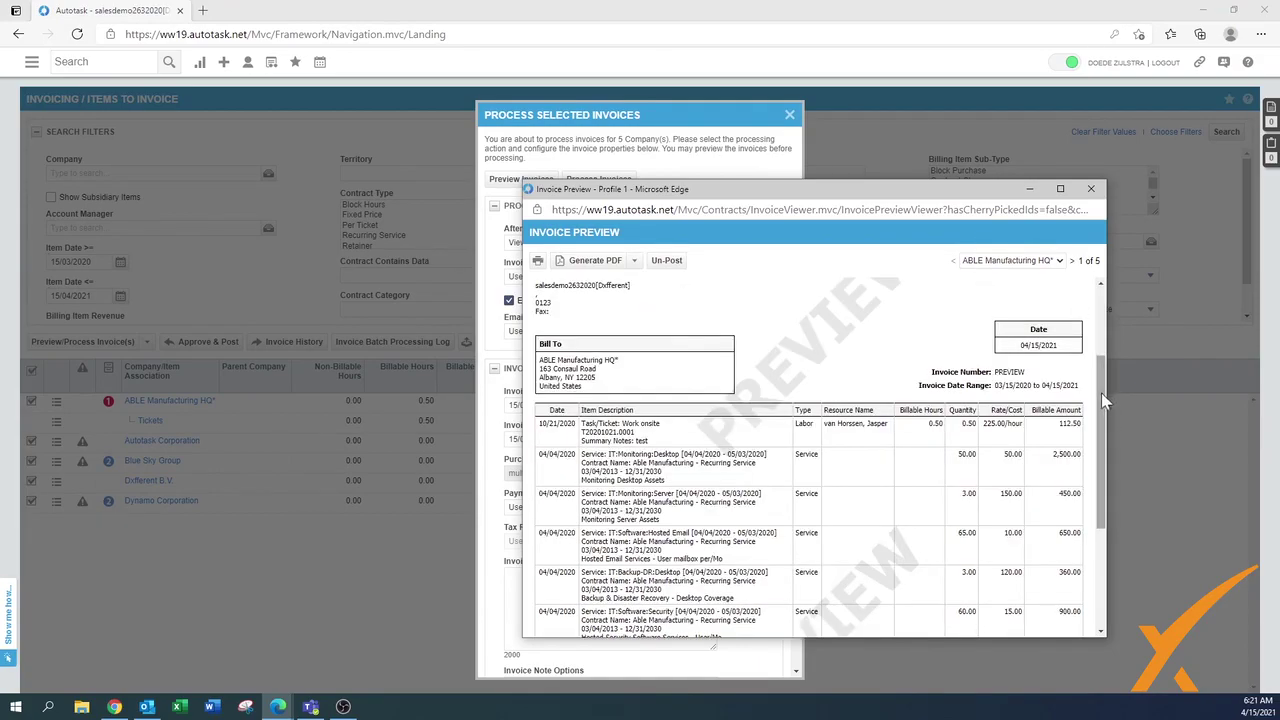
left_click_drag(1101, 392, 1097, 479)
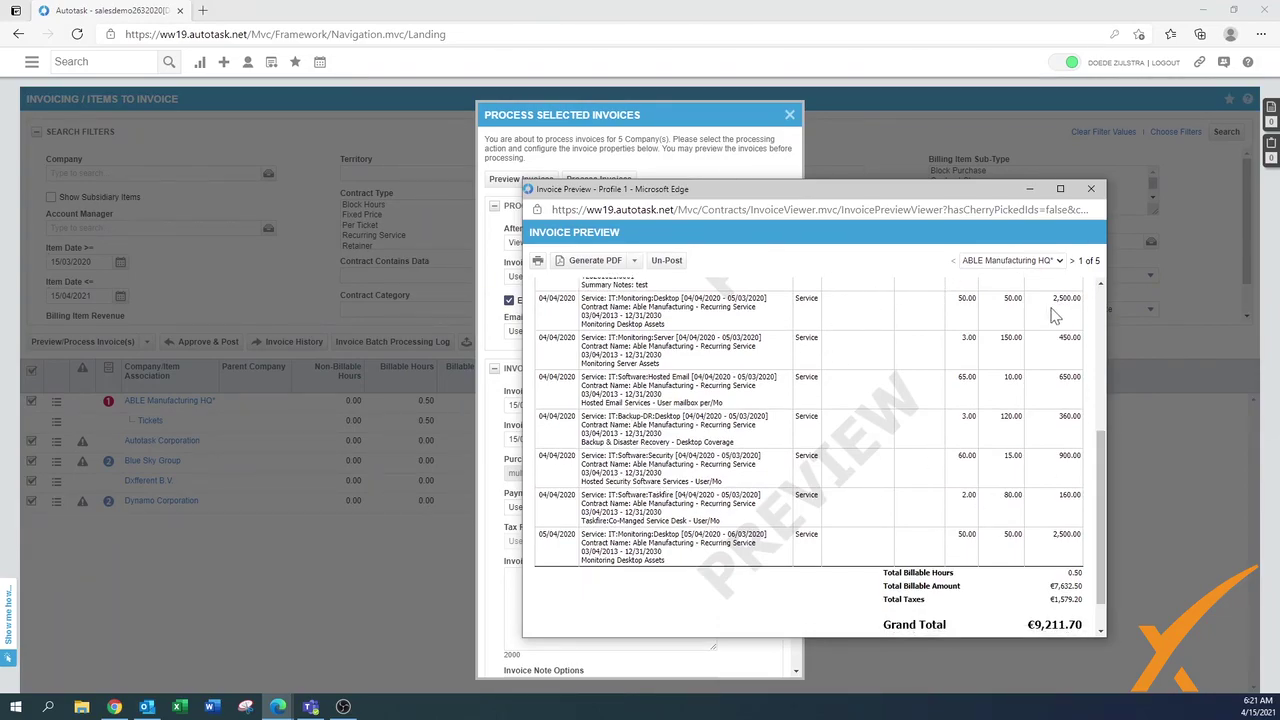
left_click(1072, 262)
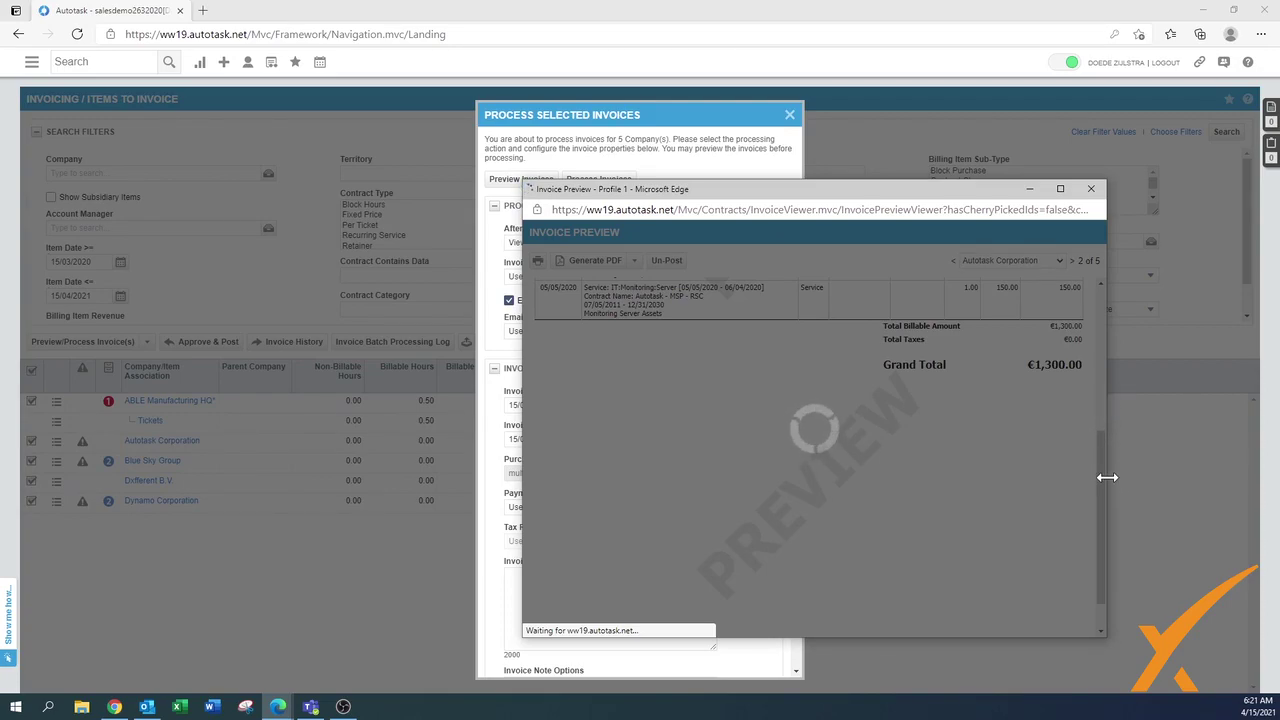
key("ctrl+a")
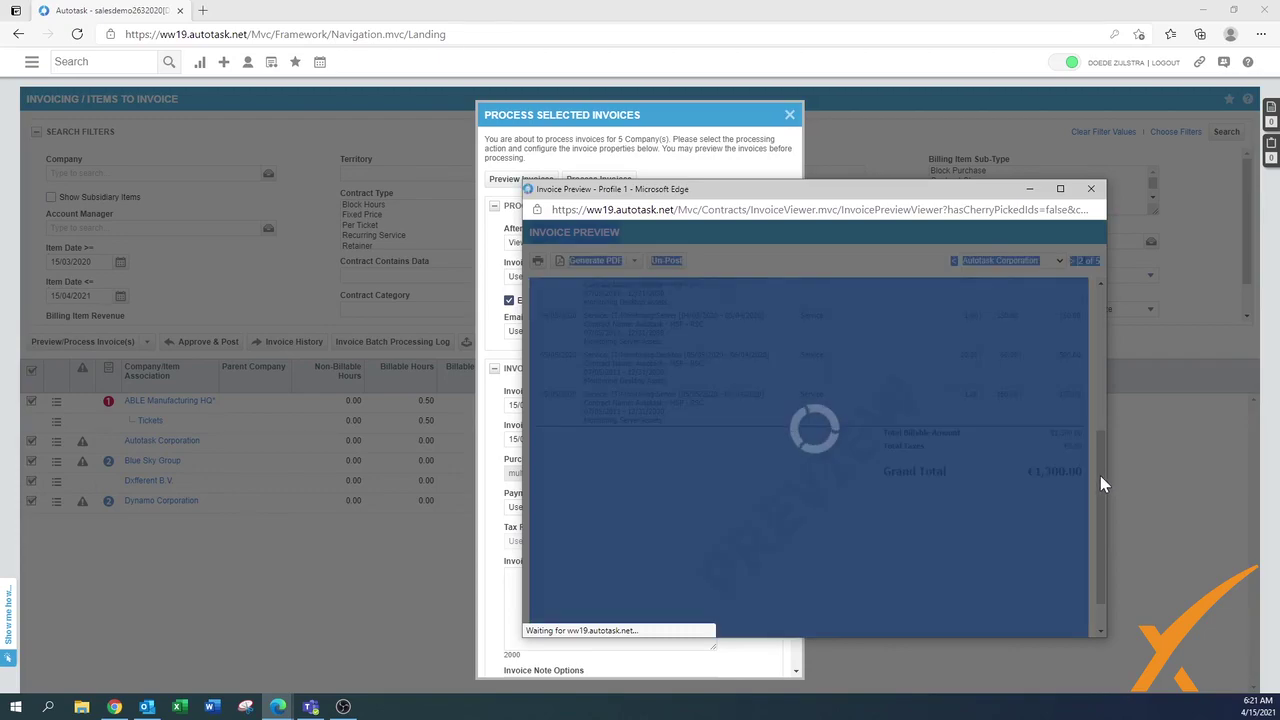
left_click(1046, 465)
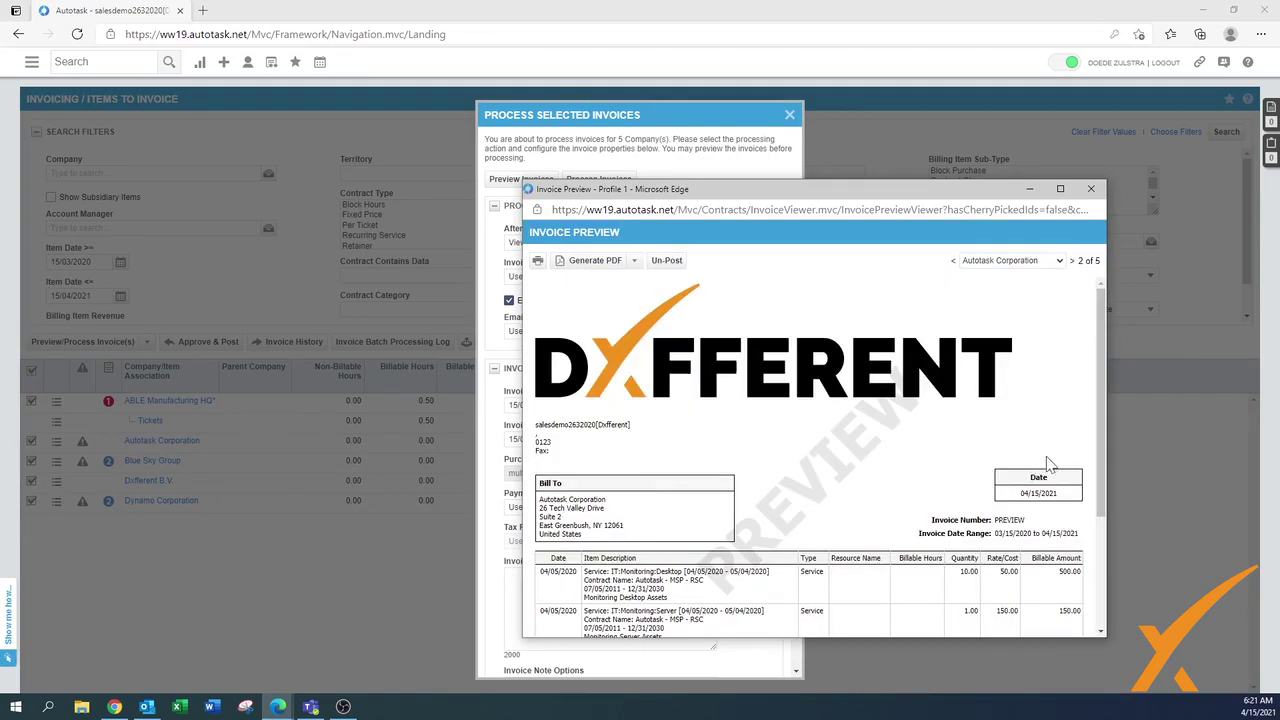
left_click_drag(1102, 450, 1105, 561)
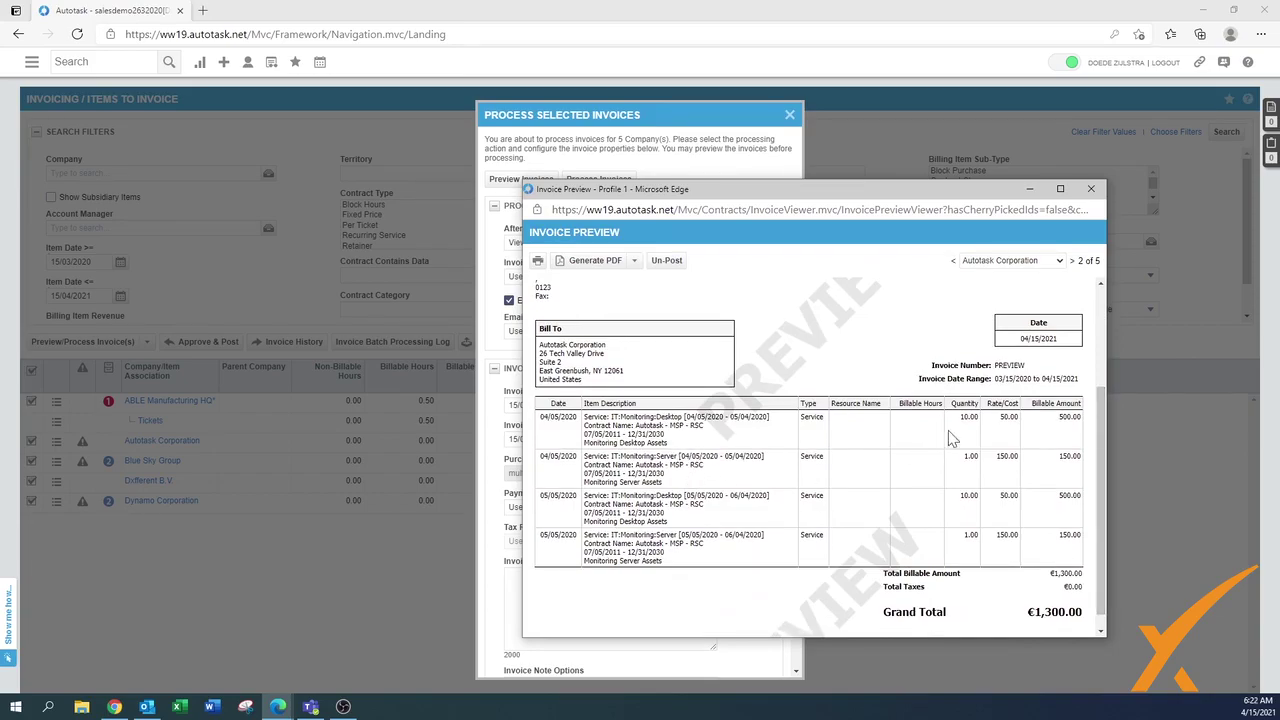
left_click(1073, 262)
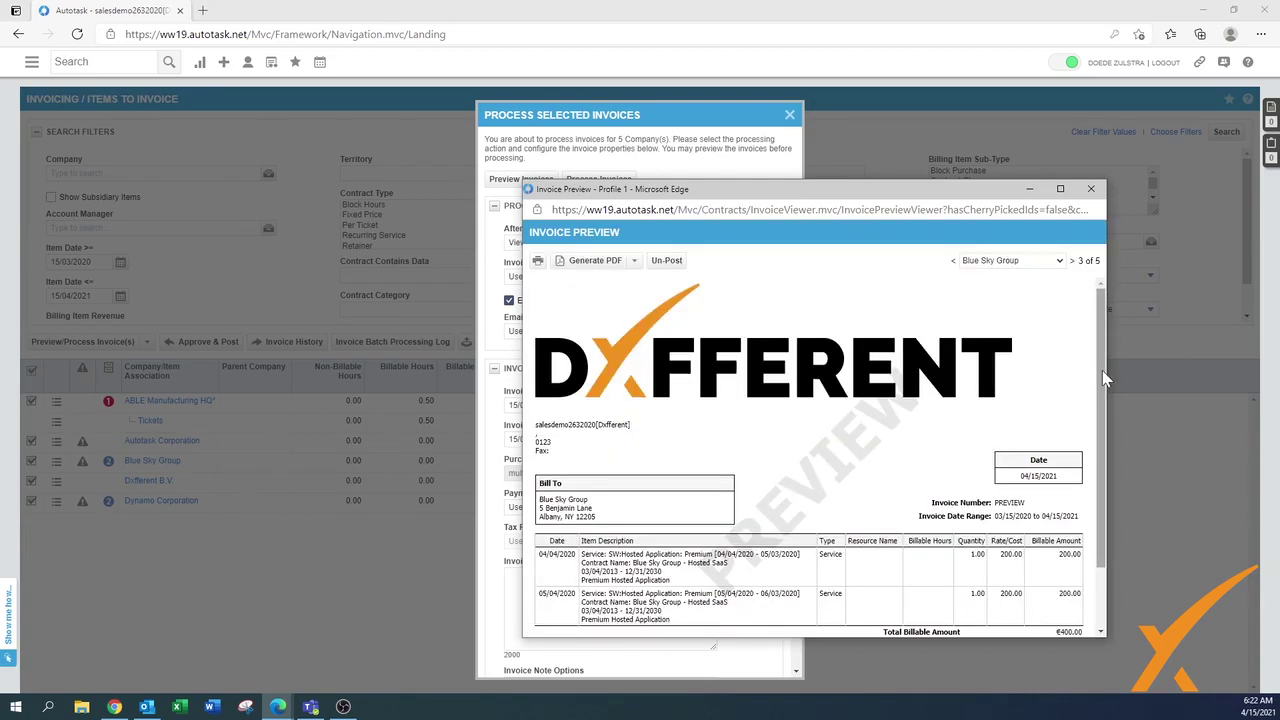
left_click_drag(1102, 370, 1102, 420)
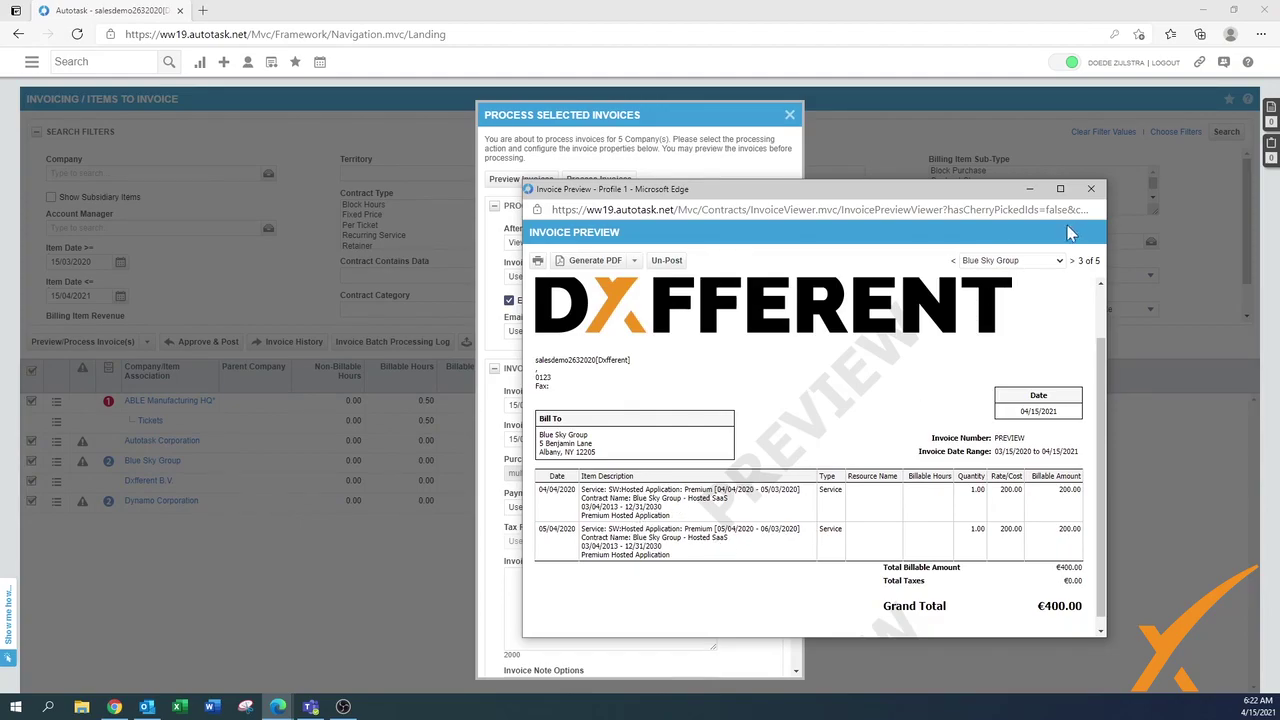
left_click(1091, 189)
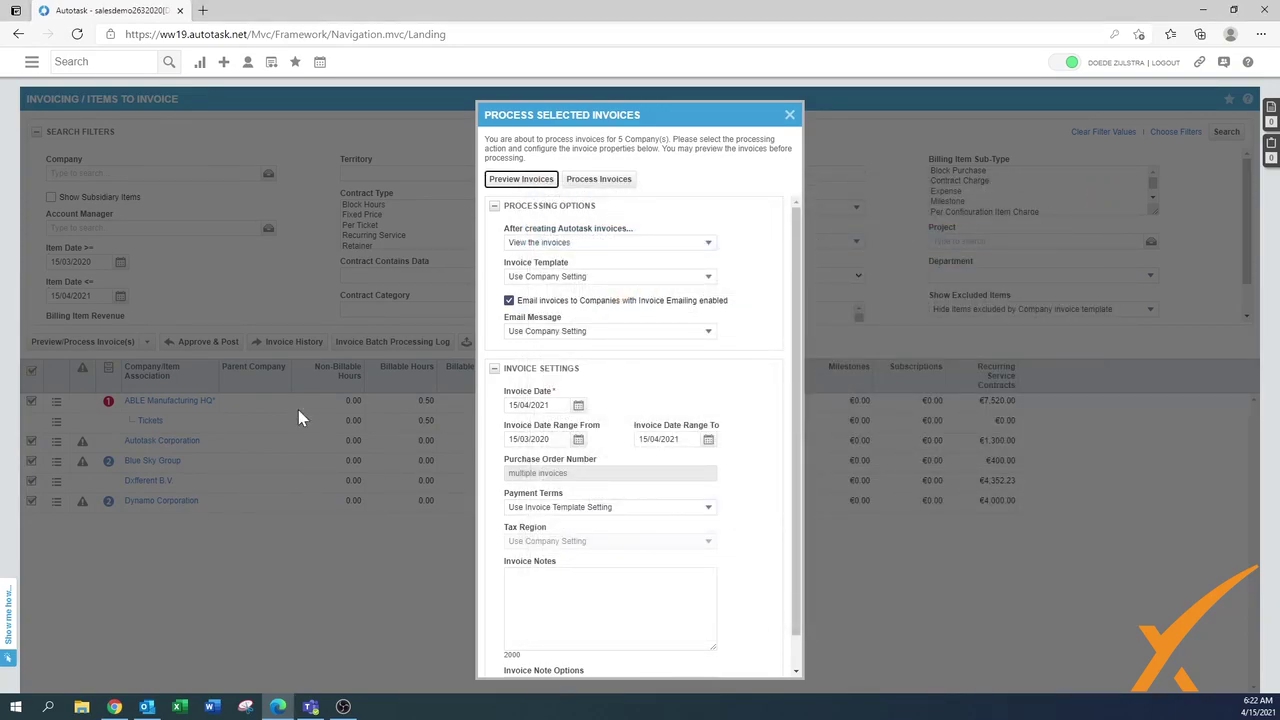
Choose to view invoices after creation with the Dxfferent - Default template, then close without processing.
left_click(574, 244)
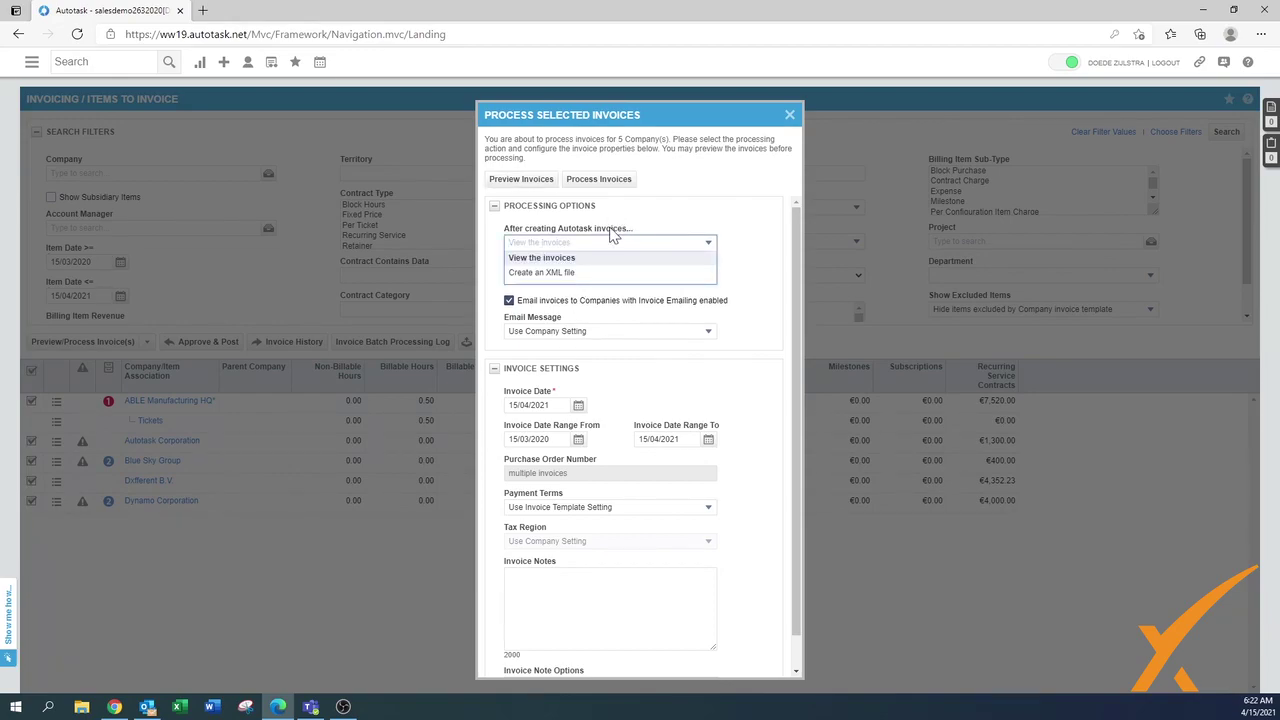
left_click(545, 258)
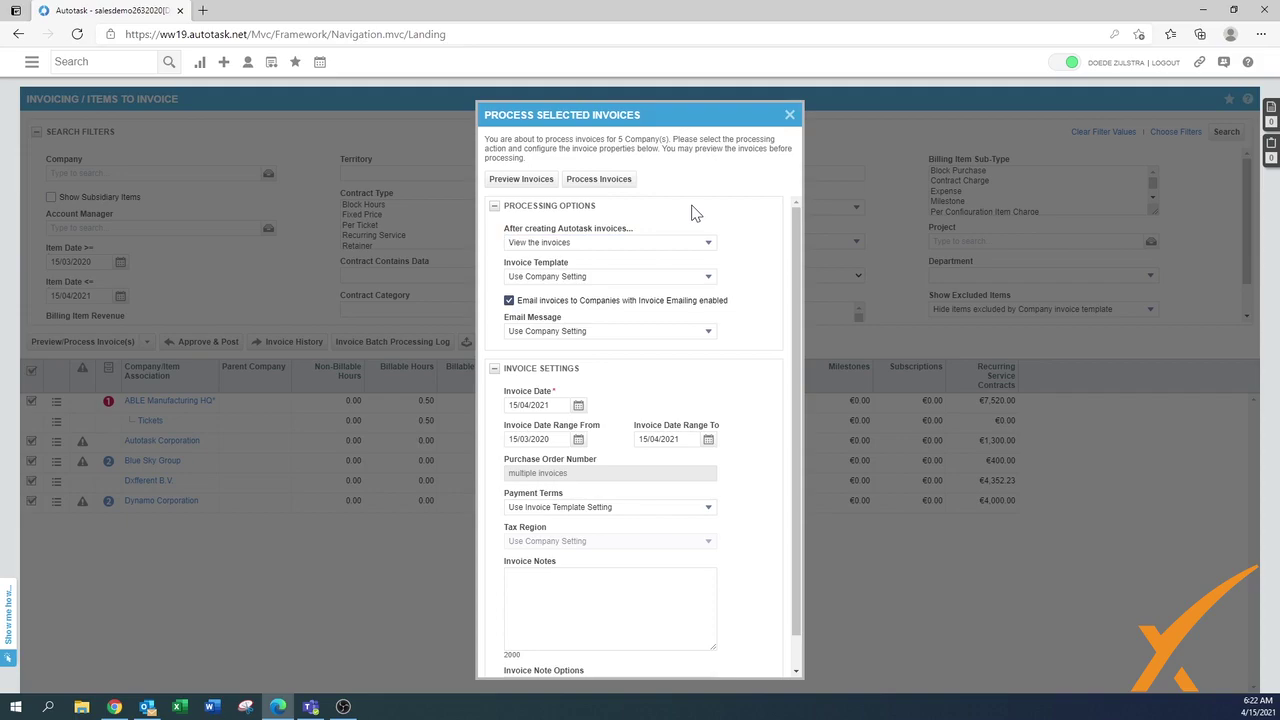
left_click(556, 277)
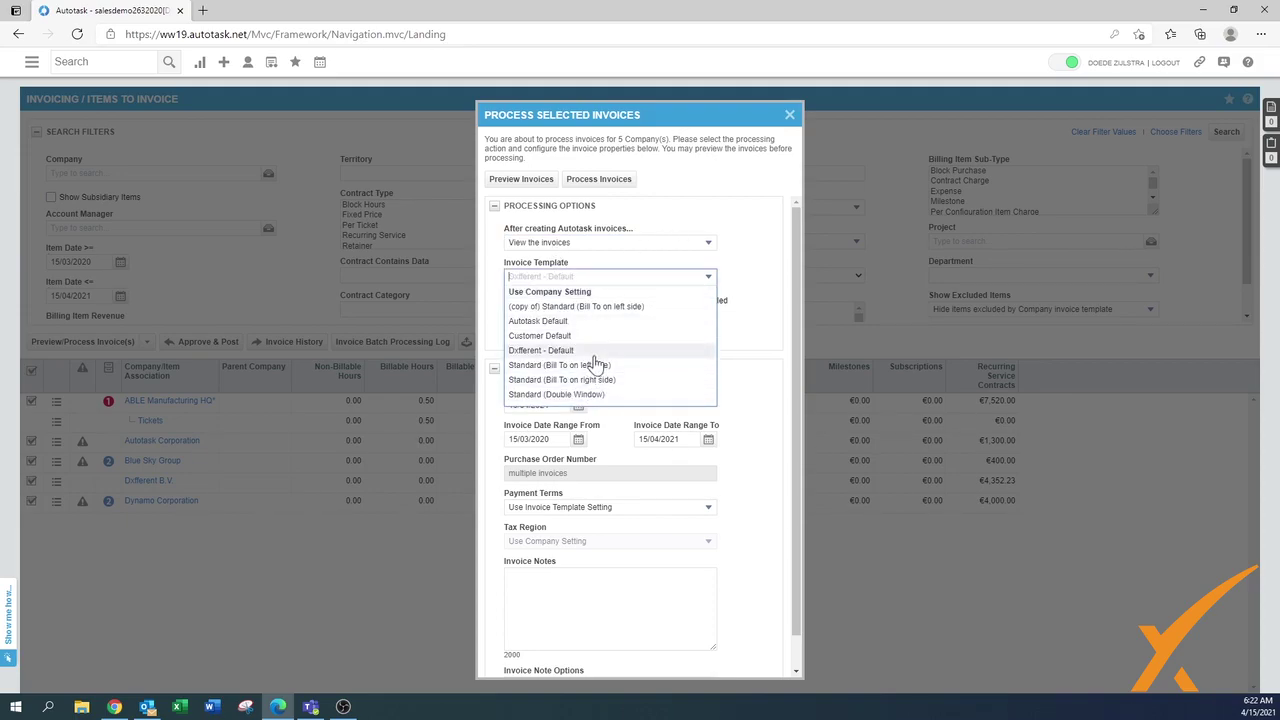
left_click(592, 351)
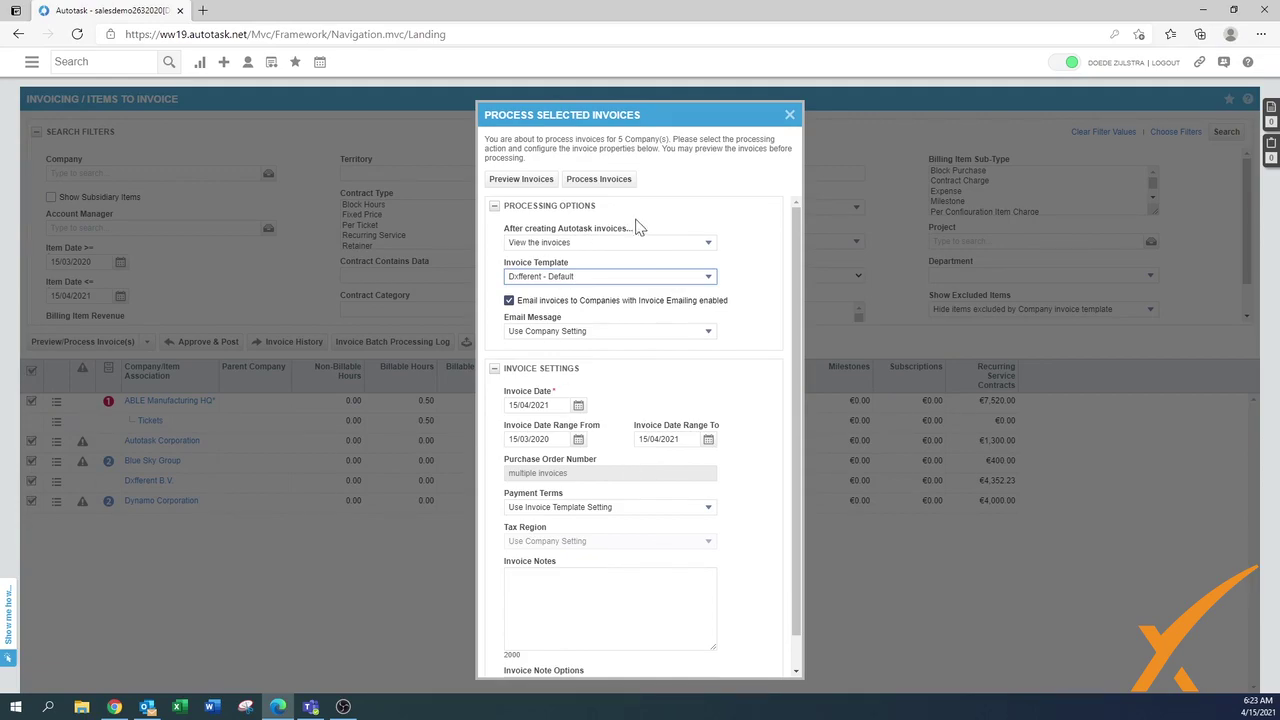
left_click(789, 115)
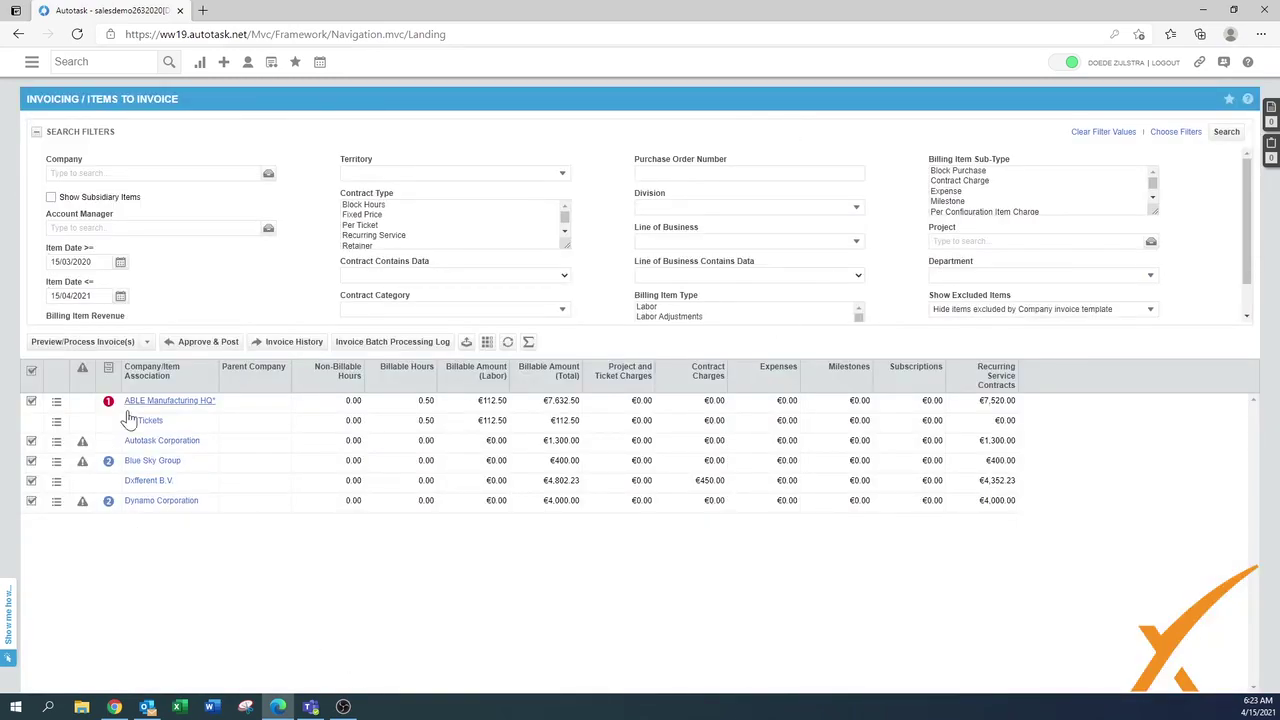
left_click(486, 344)
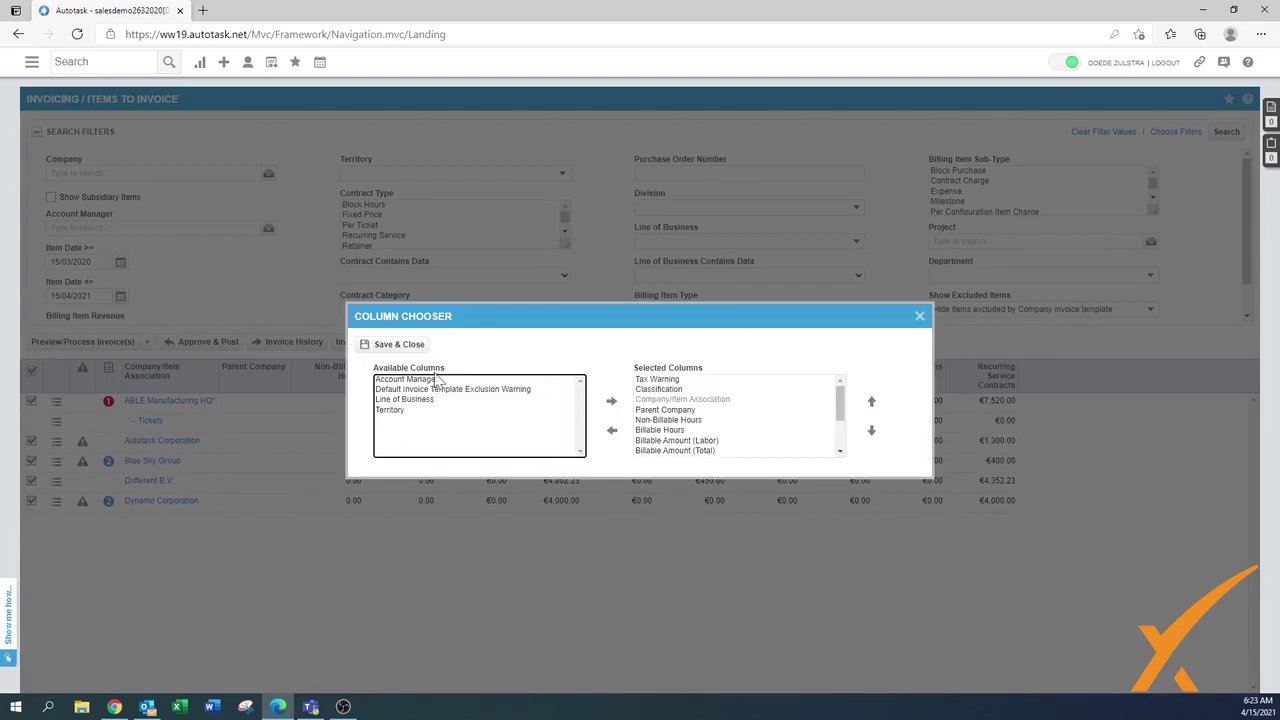
left_click(919, 317)
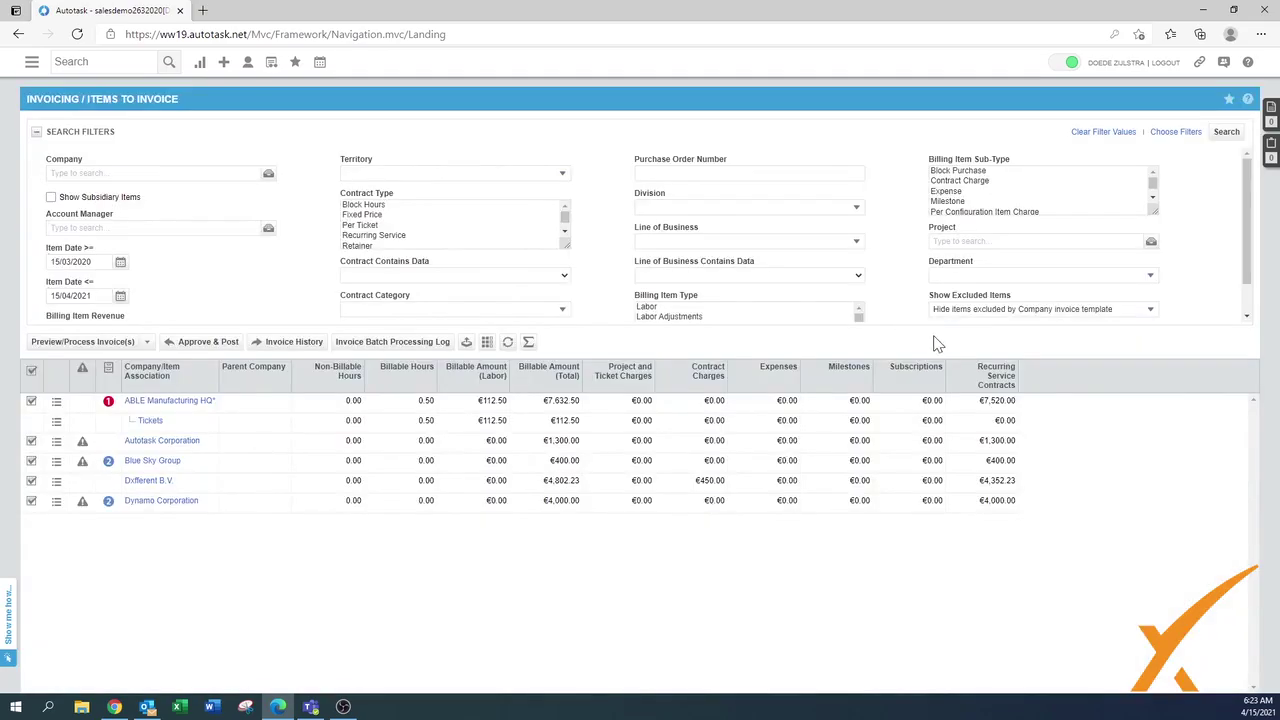
left_click(1177, 134)
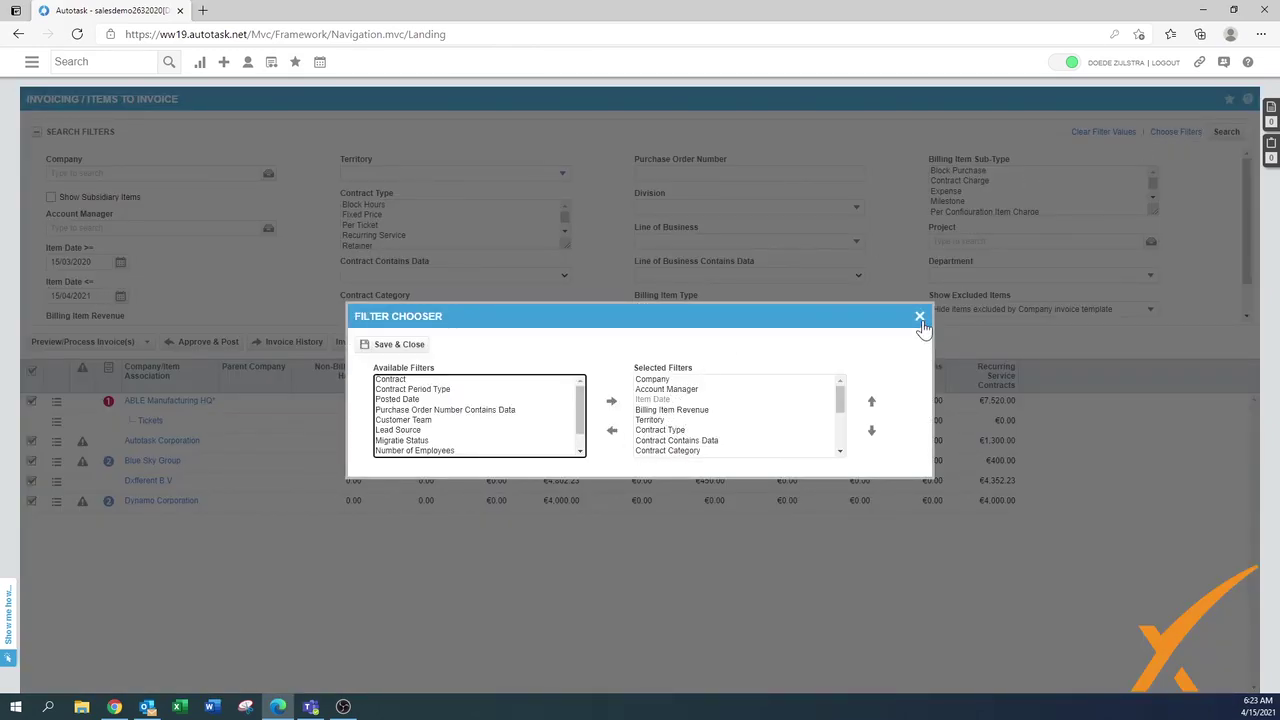
left_click(919, 318)
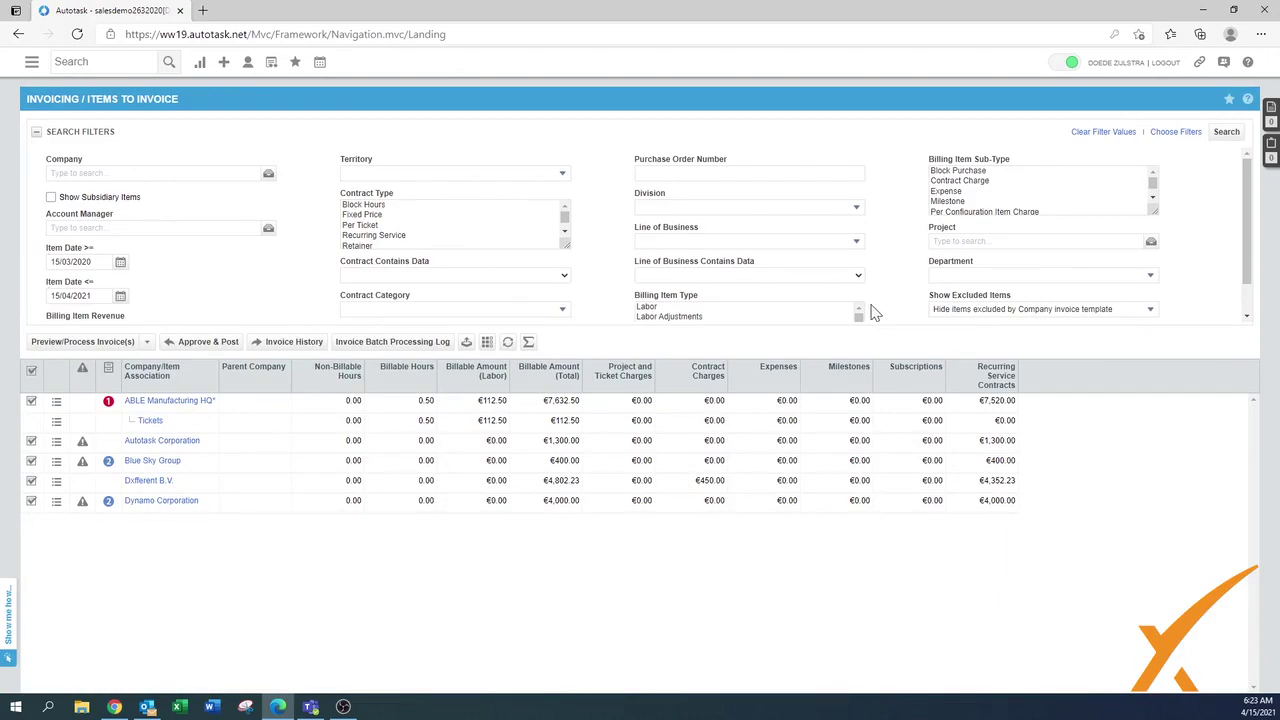